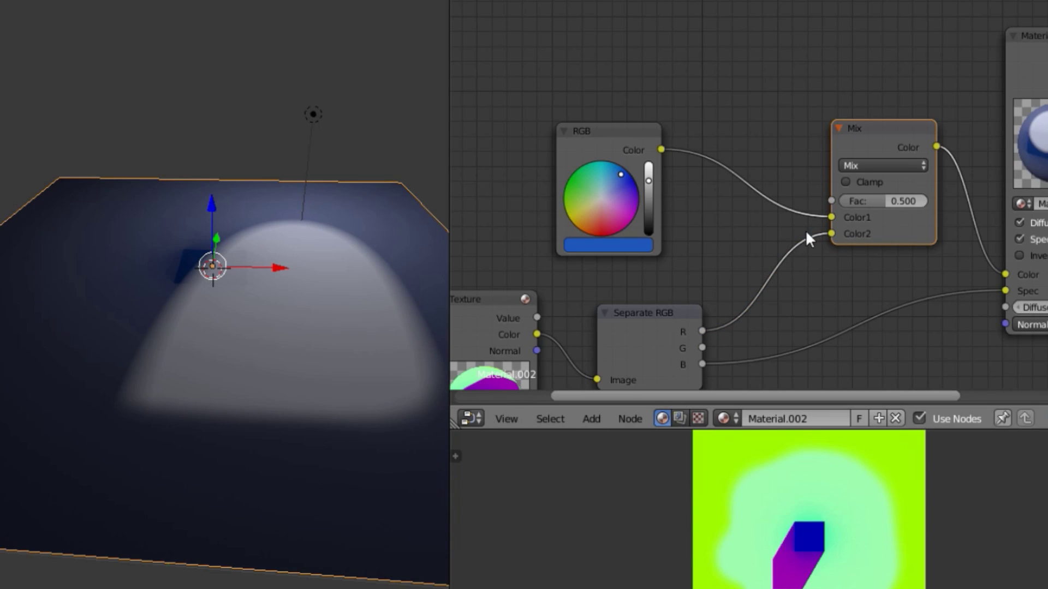
Set the colour Mix node to Multiply and uncheck Spec on the Material node
{"action": "middle_click_drag", "start_coordinate": [142, 350], "coordinate": [240, 295]}
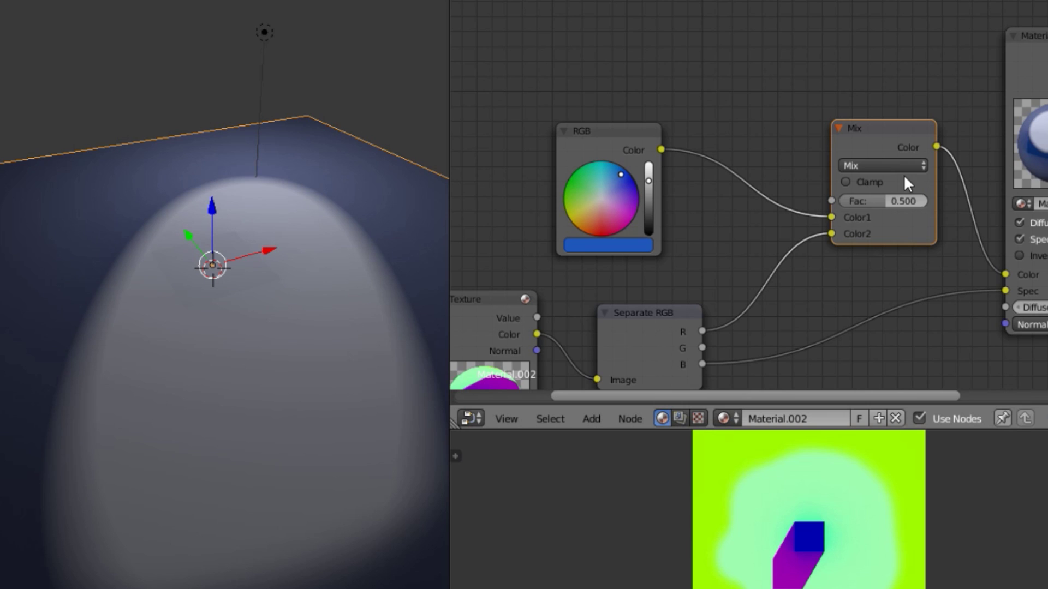
{"action": "left_click", "coordinate": [873, 165]}
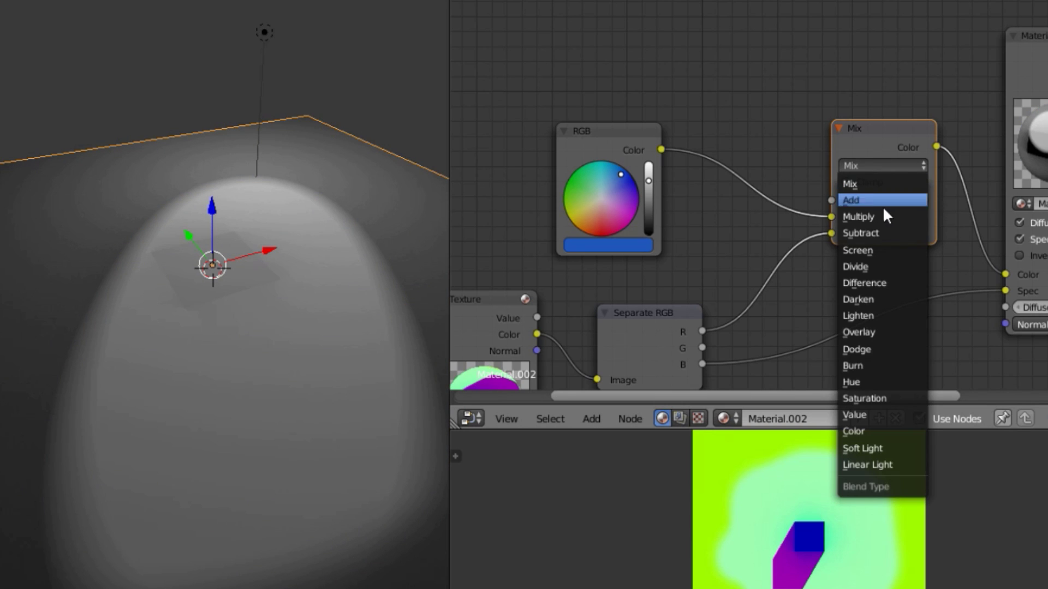
{"action": "left_click", "coordinate": [884, 216]}
{"action": "middle_click_drag", "start_coordinate": [283, 245], "coordinate": [281, 327]}
{"action": "left_click", "coordinate": [1019, 239]}
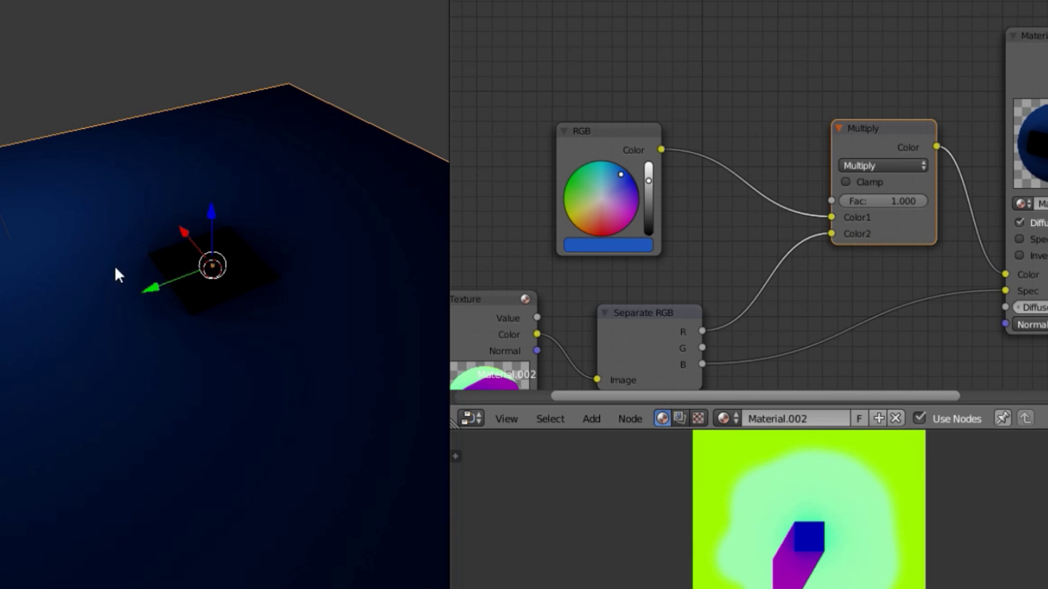
{"action": "middle_click_drag", "start_coordinate": [118, 273], "coordinate": [489, 203]}
Select the lamp and rotate it to a new angle
{"action": "right_click", "coordinate": [170, 60]}
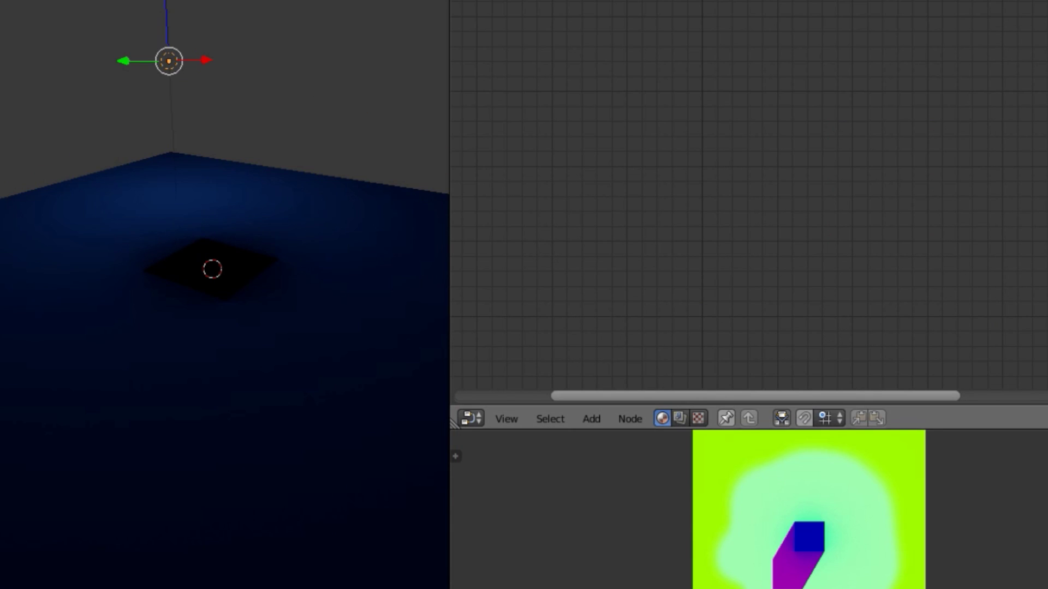
{"action": "middle_click_drag", "start_coordinate": [150, 265], "coordinate": [333, 240]}
{"action": "key", "text": "r"}
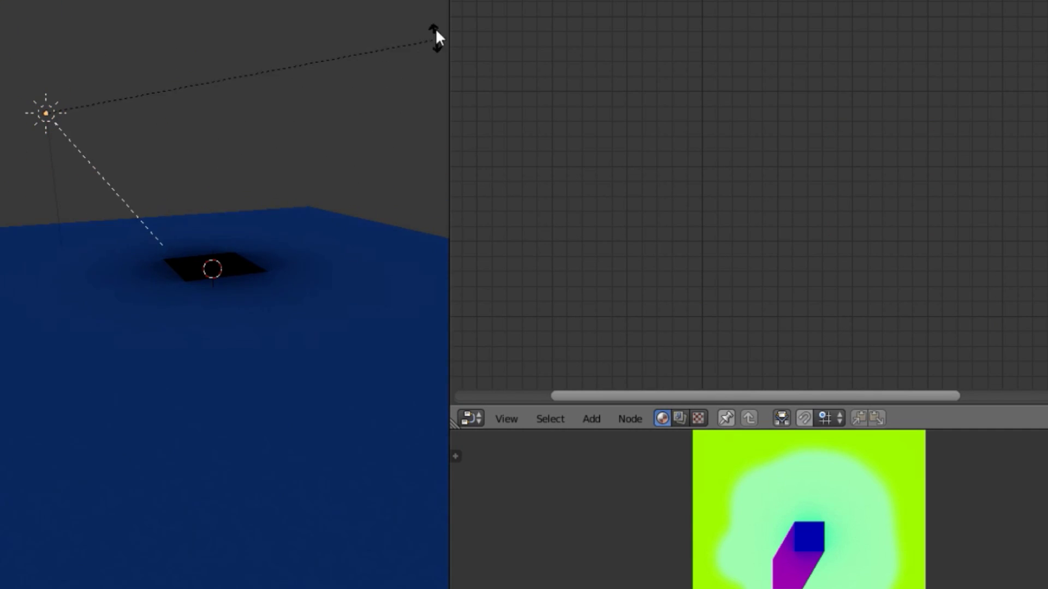
{"action": "left_click", "coordinate": [359, 99]}
{"action": "middle_click_drag", "start_coordinate": [359, 99], "coordinate": [428, 229]}
Add a cube and raise it along Z above the plane
{"action": "right_click", "coordinate": [183, 283]}
{"action": "key", "text": "shift+a"}
{"action": "left_click", "coordinate": [294, 189]}
{"action": "key", "text": "g"}
{"action": "key", "text": "z"}
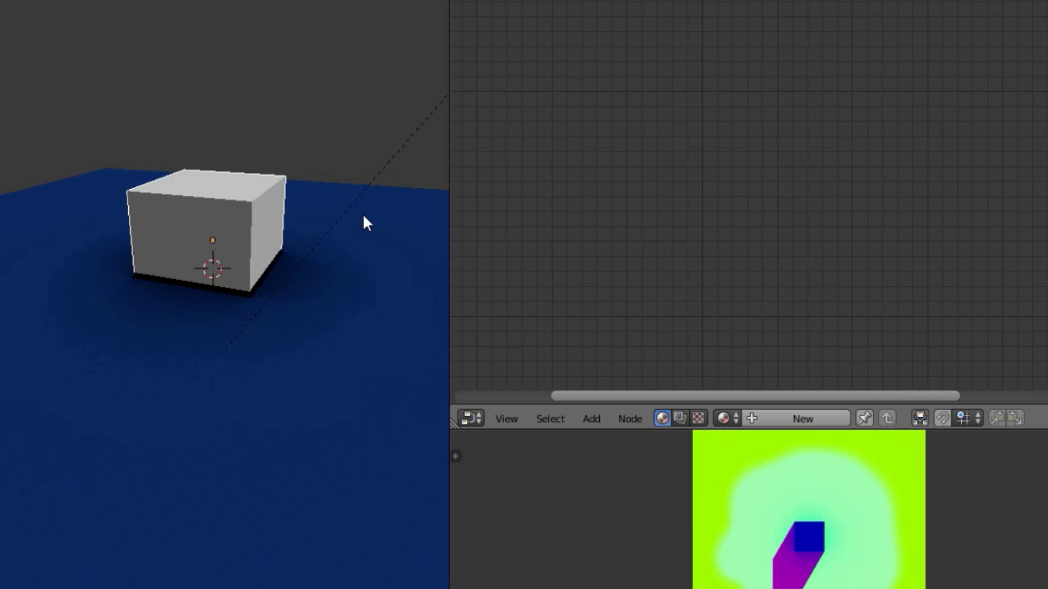
{"action": "left_click", "coordinate": [385, 171]}
{"action": "scroll", "coordinate": [279, 330], "scroll_direction": "up", "scroll_amount": 4}
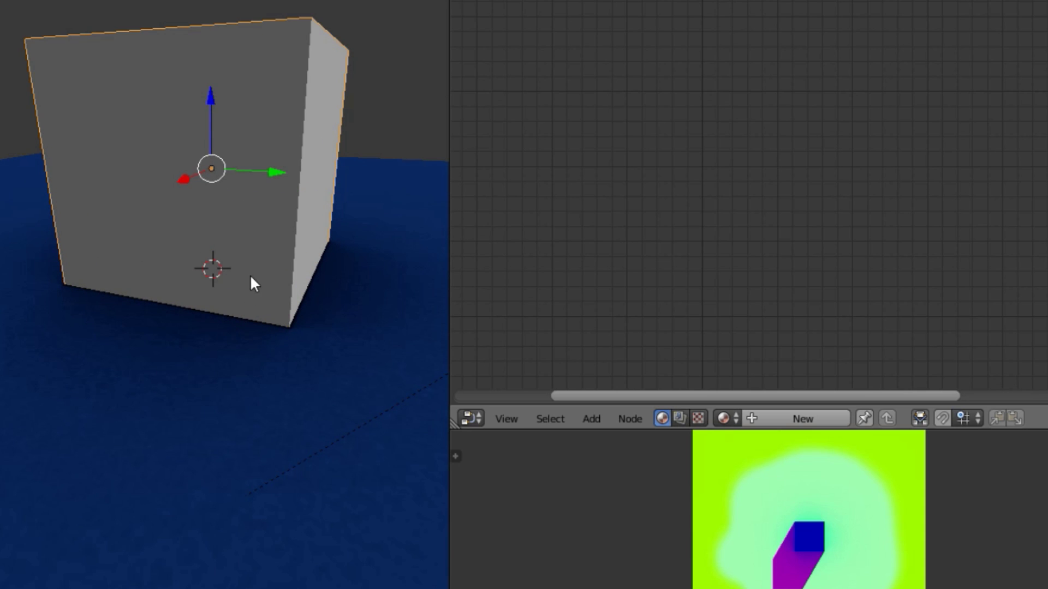
{"action": "scroll", "coordinate": [215, 367], "scroll_direction": "down", "scroll_amount": 8}
Select the plane and select its Material and Output nodes in the node view
{"action": "right_click", "coordinate": [213, 377]}
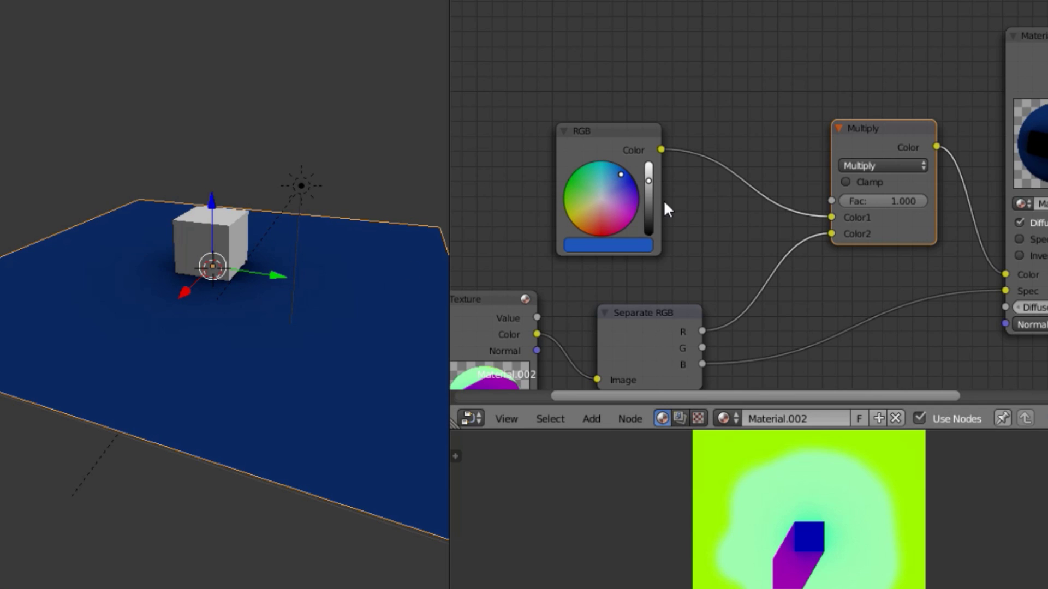
{"action": "scroll", "coordinate": [663, 199], "scroll_direction": "down", "scroll_amount": 1}
{"action": "middle_click_drag", "start_coordinate": [711, 215], "coordinate": [645, 204]}
{"action": "scroll", "coordinate": [895, 164], "scroll_direction": "down", "scroll_amount": 2}
{"action": "right_click", "coordinate": [910, 136]}
{"action": "middle_click_drag", "start_coordinate": [909, 136], "coordinate": [627, 211]}
{"action": "right_click", "coordinate": [853, 182], "text": "shift"}
Move the selected nodes, split the 3D view in two and make the right half a Node Editor
{"action": "key", "text": "g"}
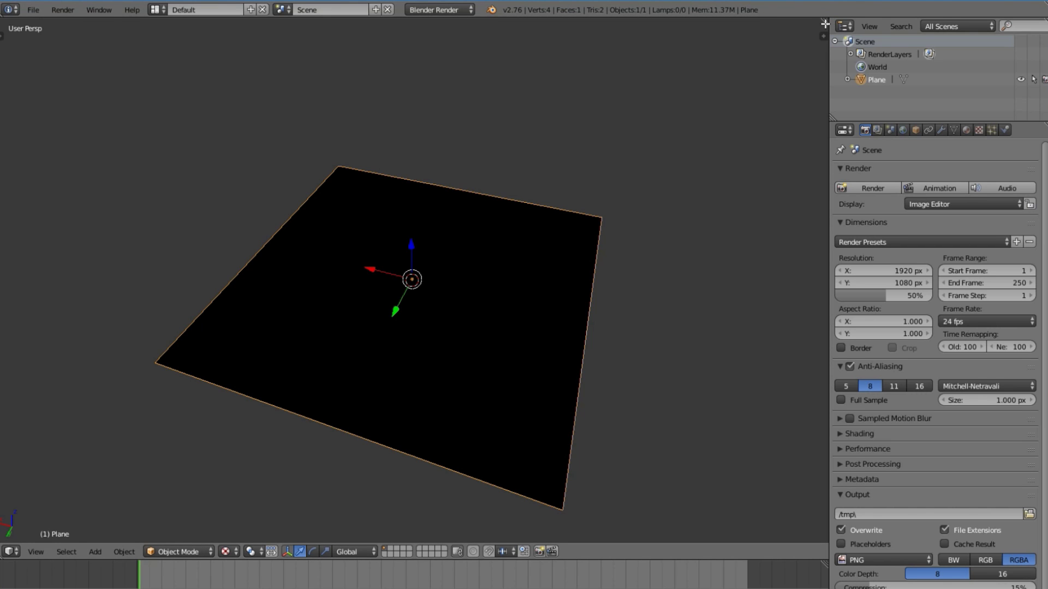
{"action": "left_click_drag", "start_coordinate": [824, 23], "coordinate": [394, 328]}
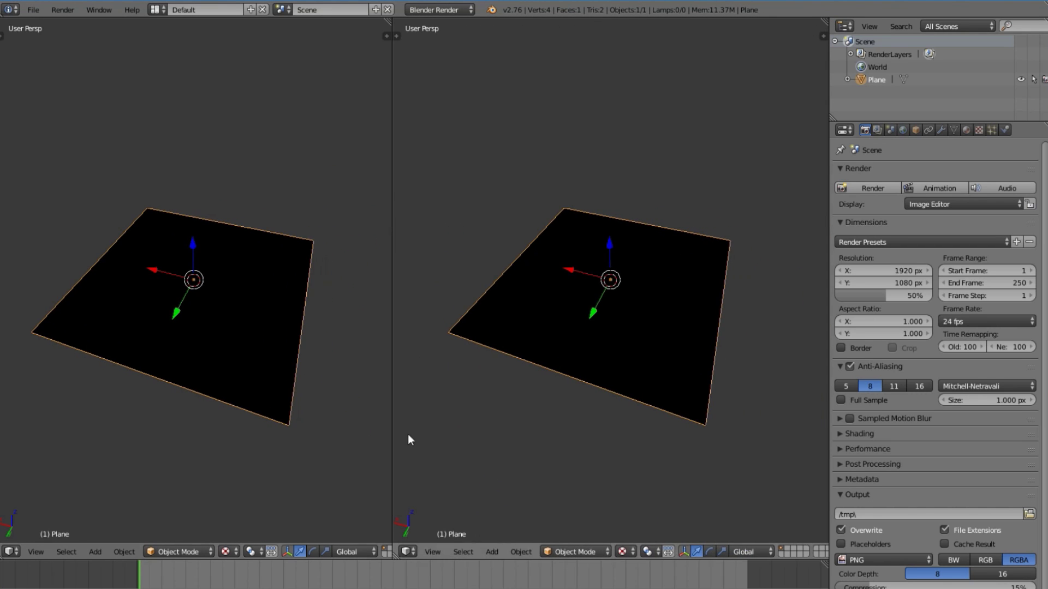
{"action": "left_click", "coordinate": [408, 552]}
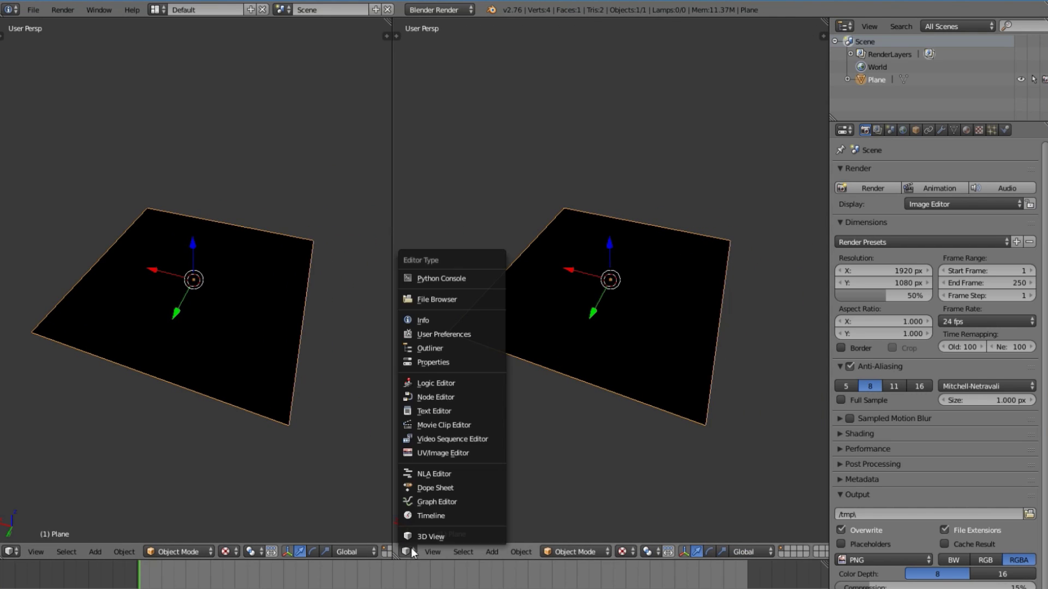
{"action": "left_click", "coordinate": [443, 398]}
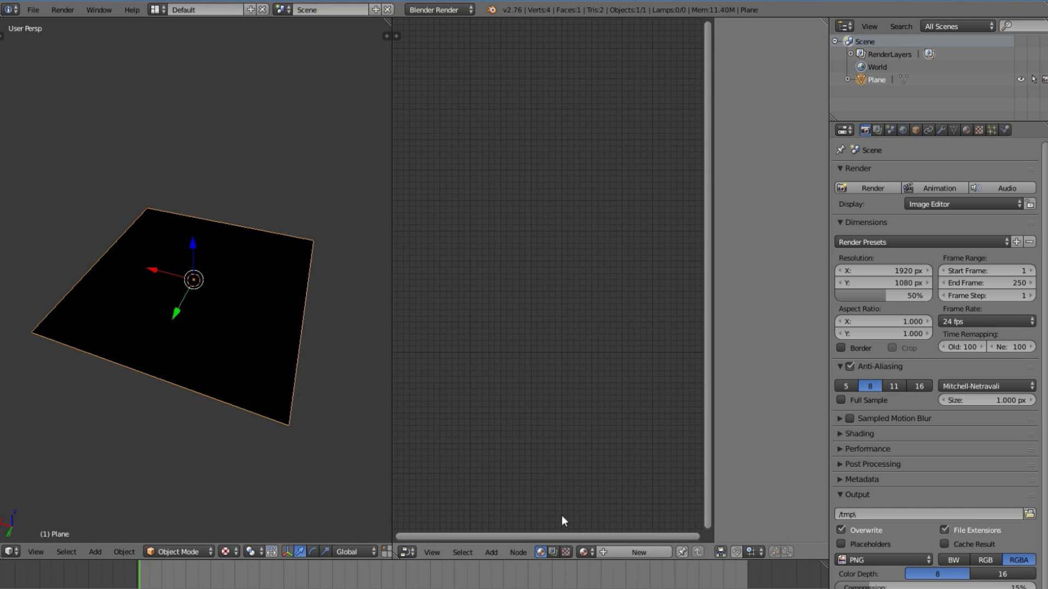
Create a new node material Material.001 for the plane and hide the sidebar
{"action": "left_click", "coordinate": [627, 554]}
{"action": "left_click", "coordinate": [725, 551]}
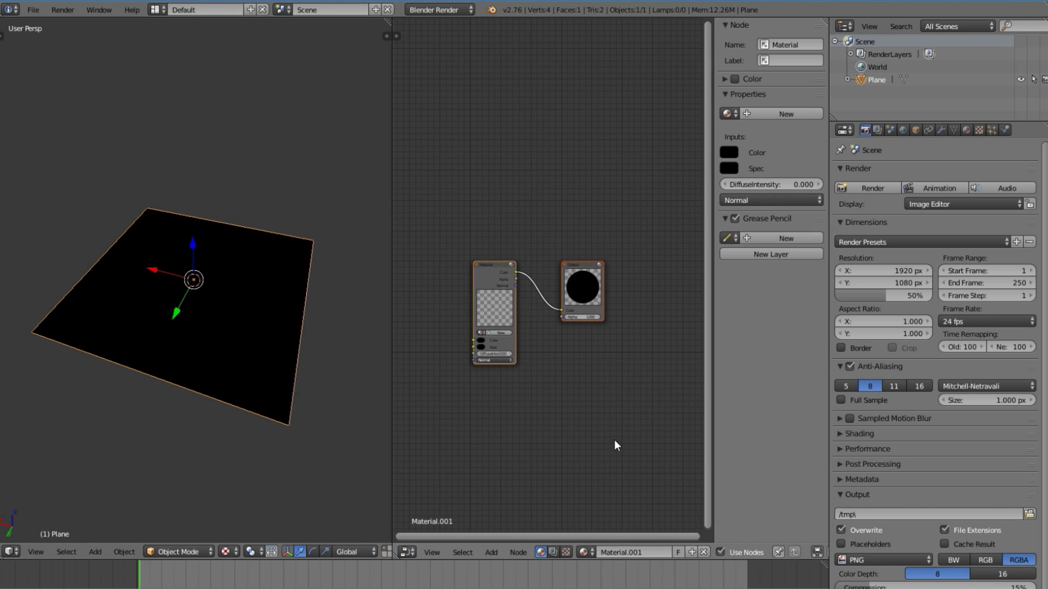
{"action": "key", "text": "n"}
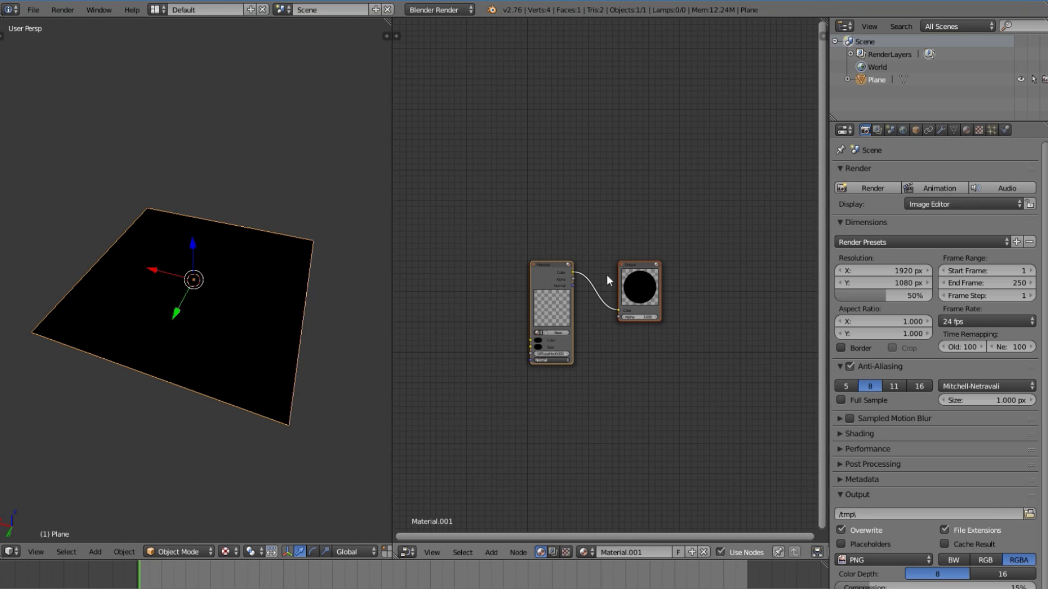
{"action": "scroll", "coordinate": [611, 309], "scroll_direction": "up", "scroll_amount": 3}
{"action": "middle_click_drag", "start_coordinate": [610, 309], "coordinate": [708, 300]}
{"action": "scroll", "coordinate": [628, 300], "scroll_direction": "up", "scroll_amount": 2}
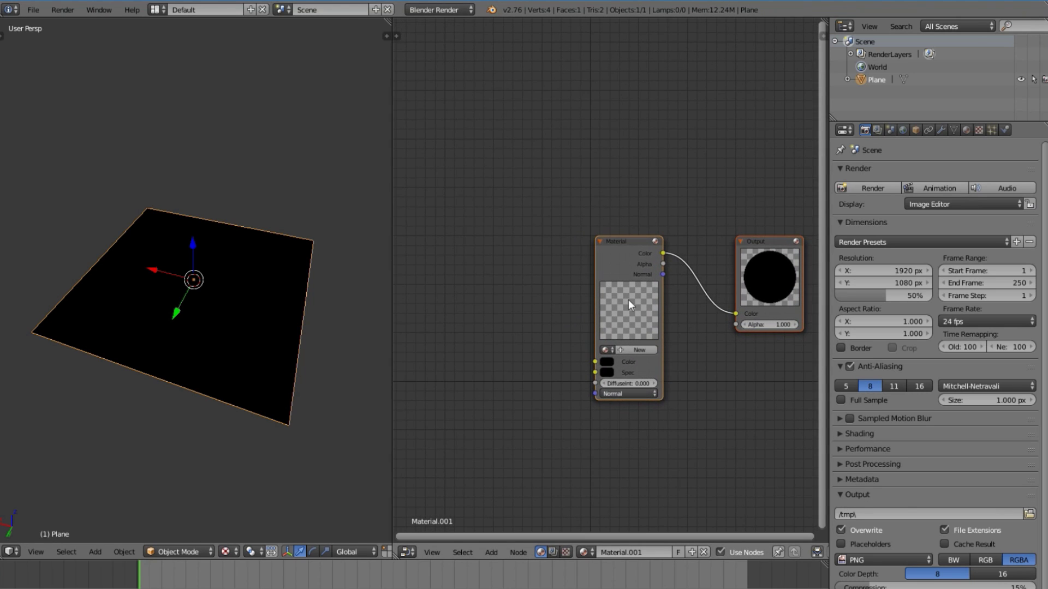
Replace the Material node with a Geometry input node linking its UV to the Output Color
{"action": "key", "text": "x"}
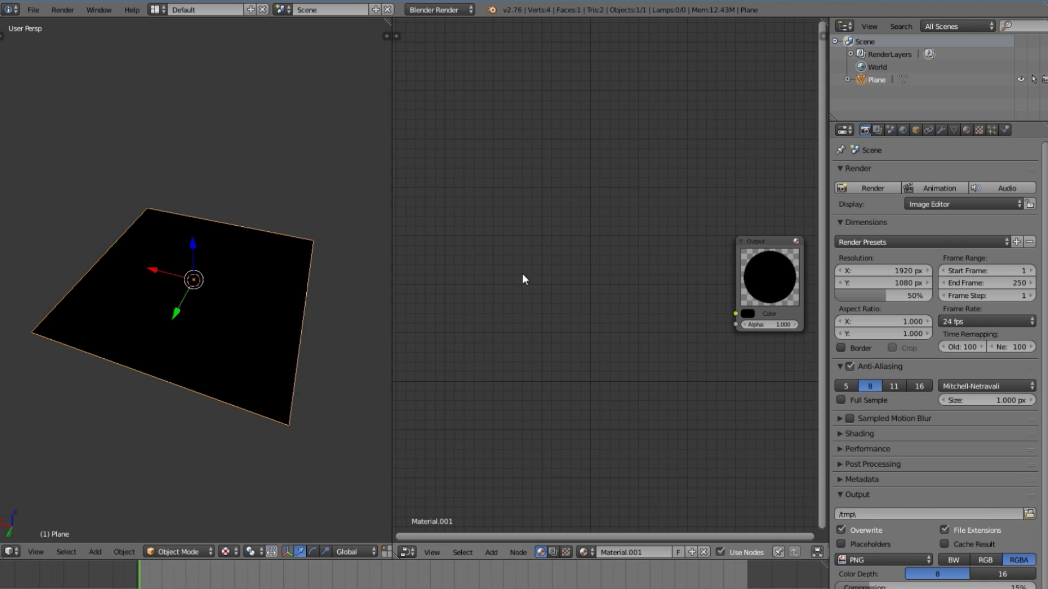
{"action": "key", "text": "shift+a"}
{"action": "mouse_move", "coordinate": [502, 292]}
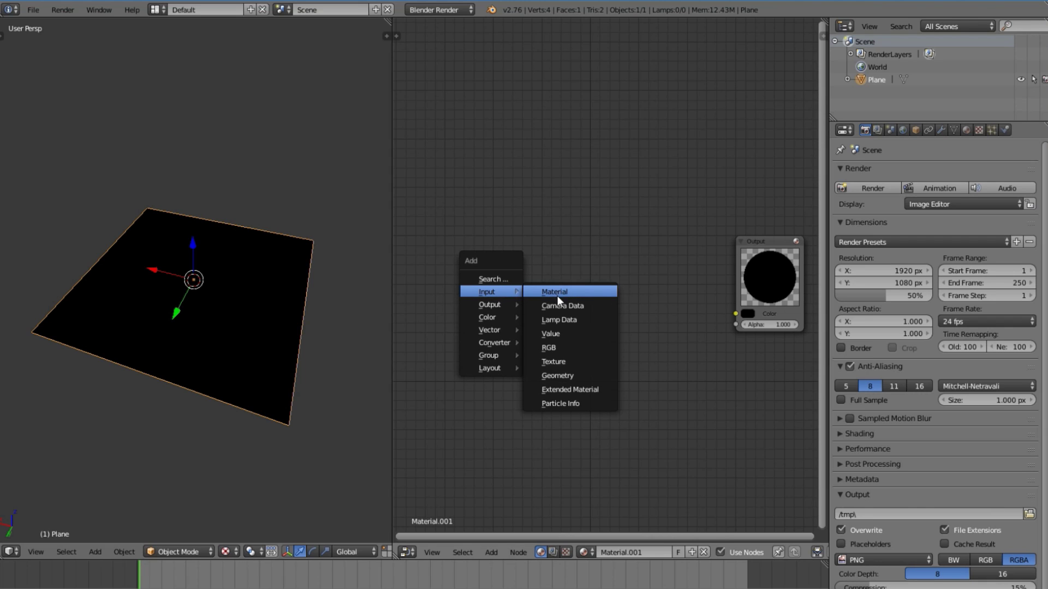
{"action": "key", "text": "Escape"}
{"action": "key", "text": "shift+a"}
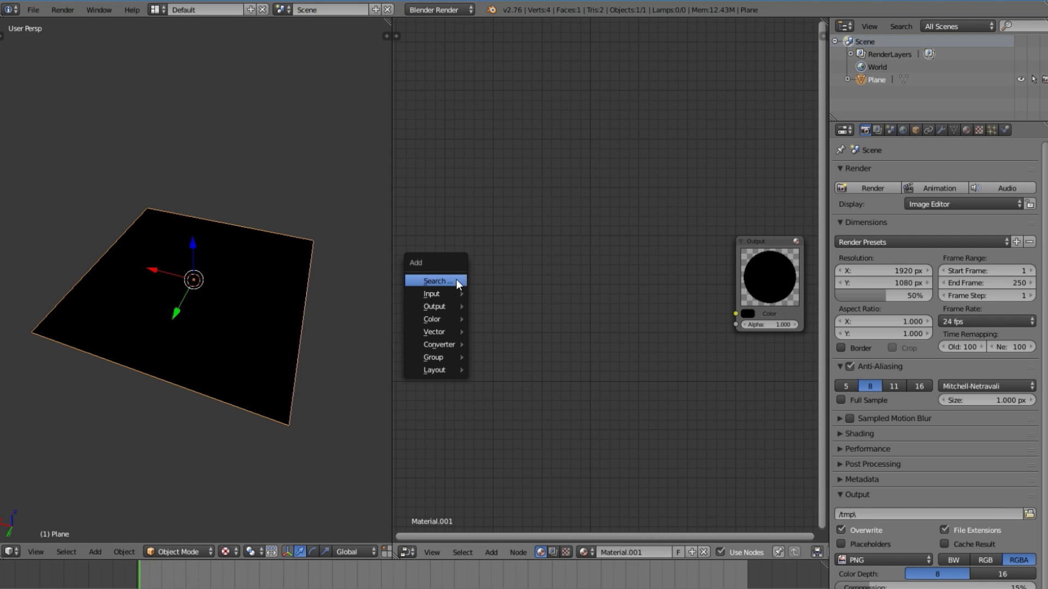
{"action": "mouse_move", "coordinate": [456, 292]}
{"action": "left_click", "coordinate": [523, 368]}
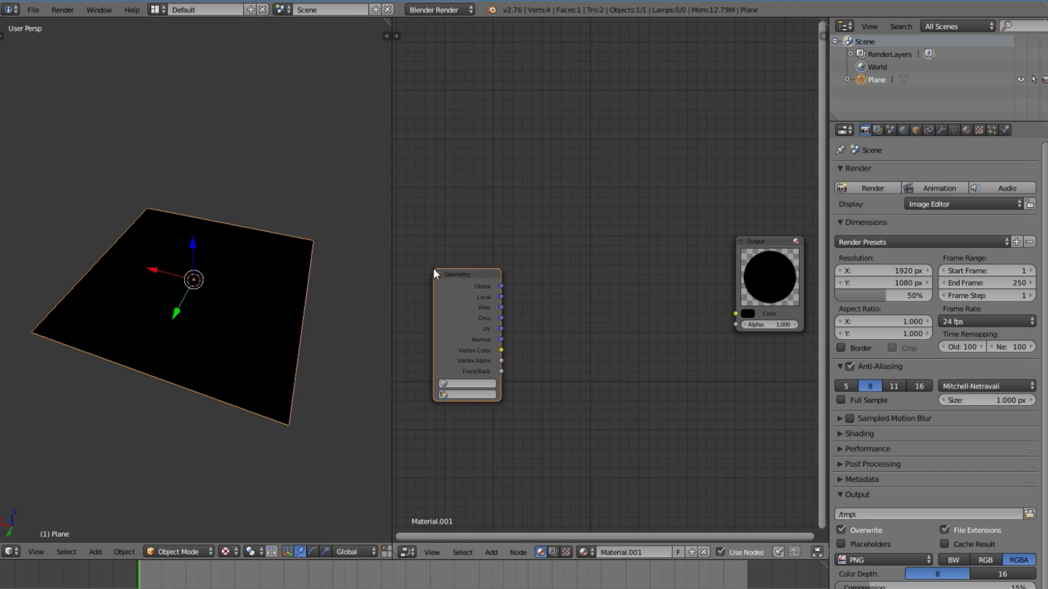
{"action": "left_click_drag", "start_coordinate": [501, 329], "coordinate": [736, 314]}
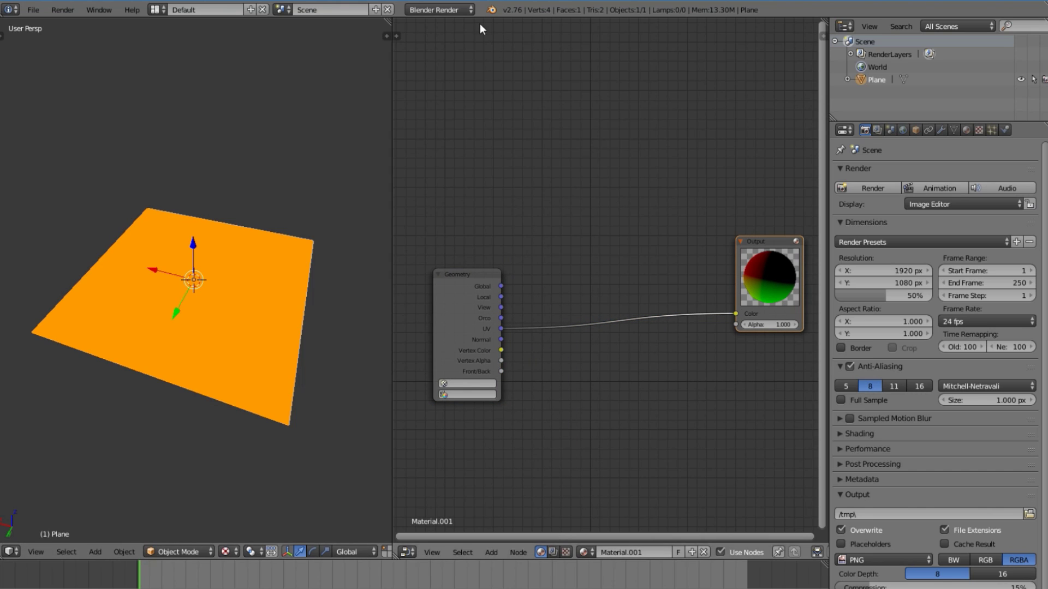
{"action": "middle_click_drag", "start_coordinate": [365, 219], "coordinate": [231, 316]}
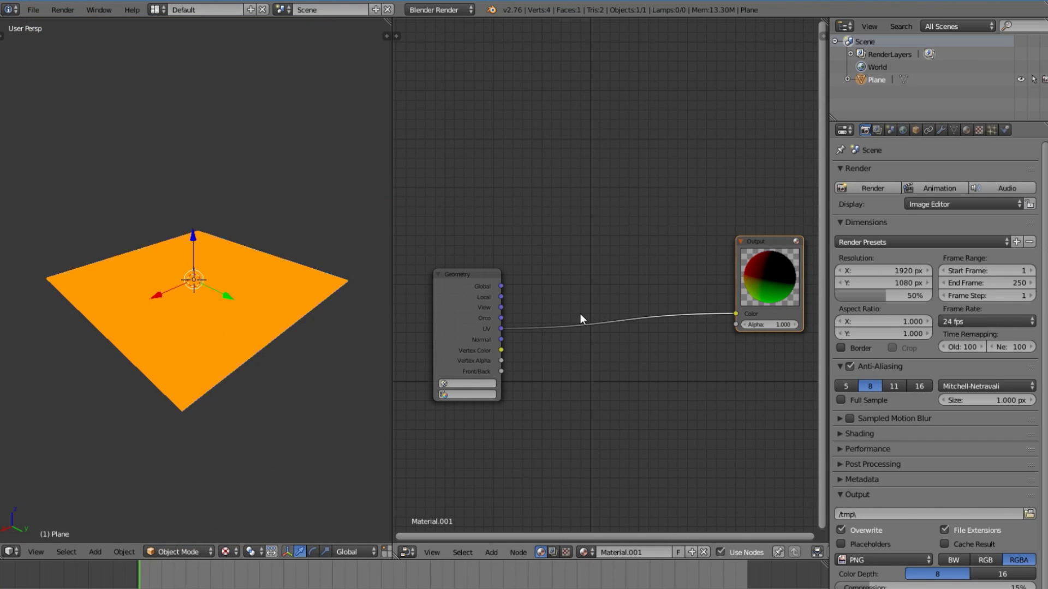
{"action": "key", "text": "shift+a"}
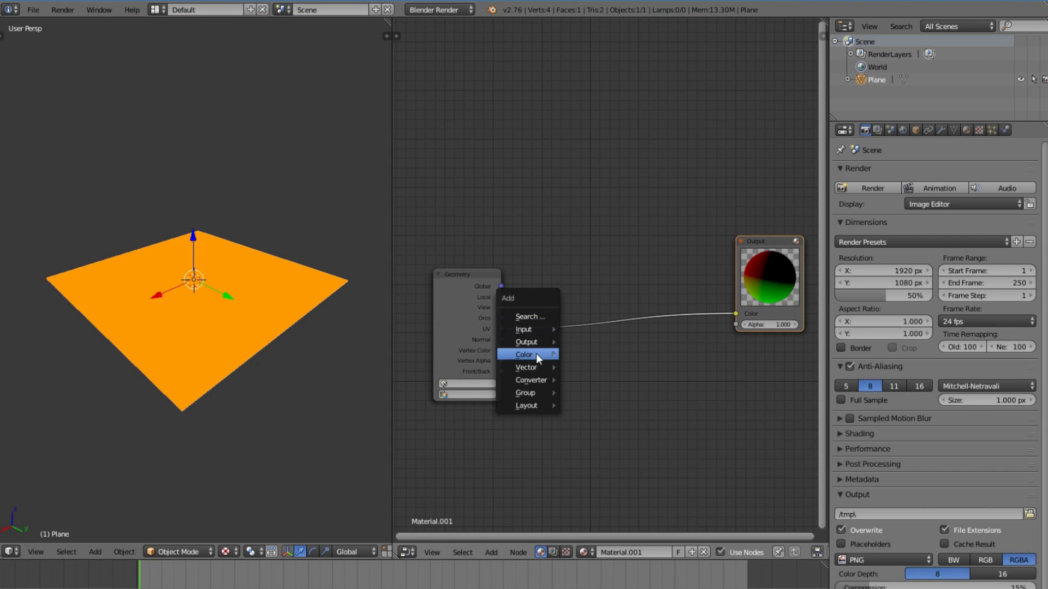
Insert a Texture node into the UV-to-Output link and move it up
{"action": "mouse_move", "coordinate": [536, 353]}
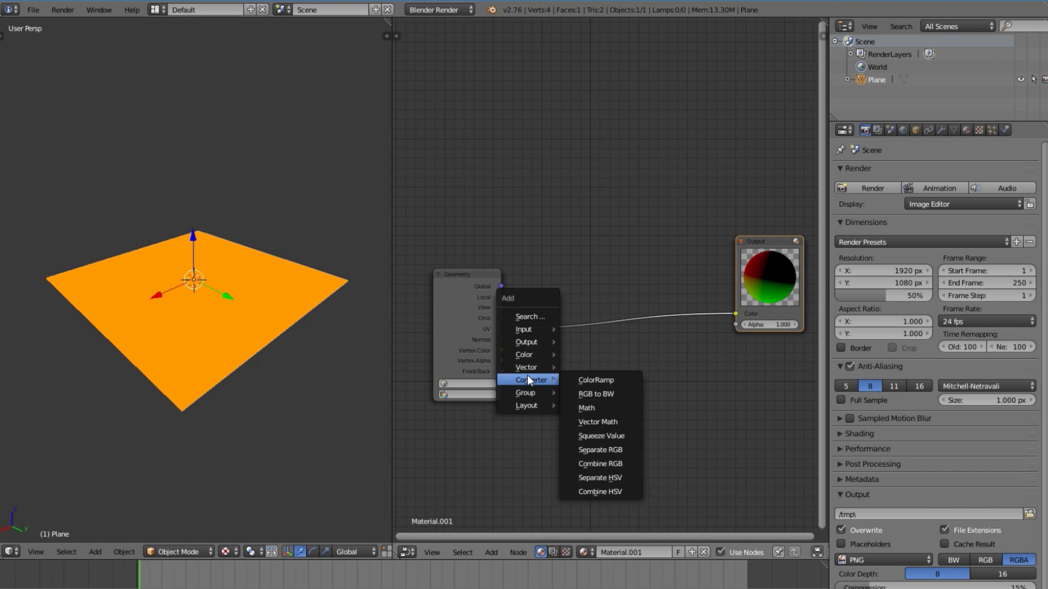
{"action": "mouse_move", "coordinate": [529, 326]}
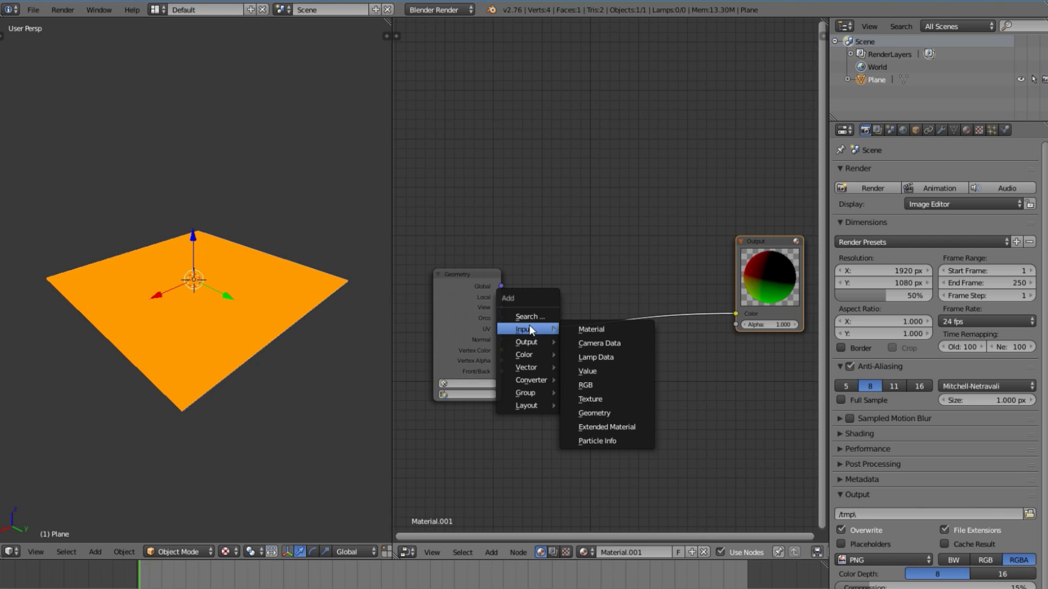
{"action": "left_click", "coordinate": [600, 393]}
{"action": "left_click", "coordinate": [548, 227]}
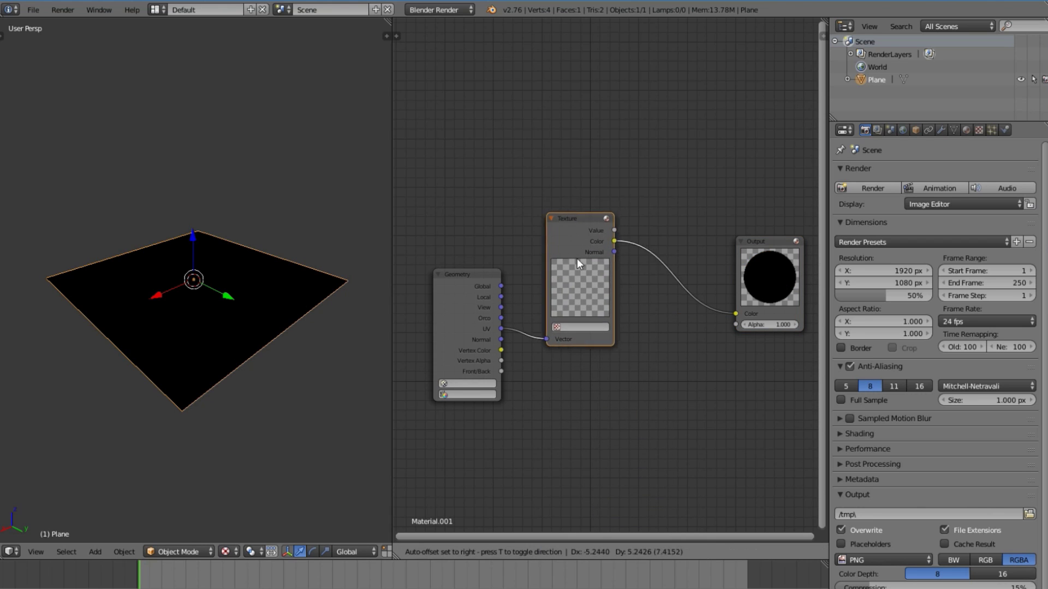
{"action": "left_click_drag", "start_coordinate": [578, 258], "coordinate": [578, 172]}
Duplicate the Texture node twice below it and link Geometry UV to another copy's Vector
{"action": "key", "text": "shift+d"}
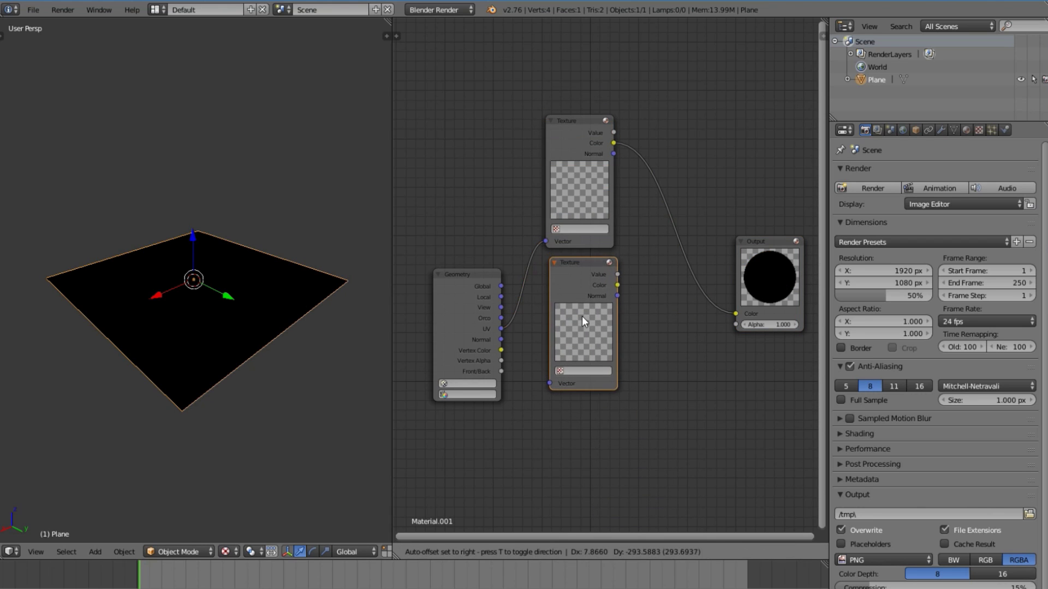
{"action": "left_click", "coordinate": [578, 316]}
{"action": "middle_click_drag", "start_coordinate": [578, 316], "coordinate": [575, 261]}
{"action": "key", "text": "shift+d"}
{"action": "left_click", "coordinate": [576, 400]}
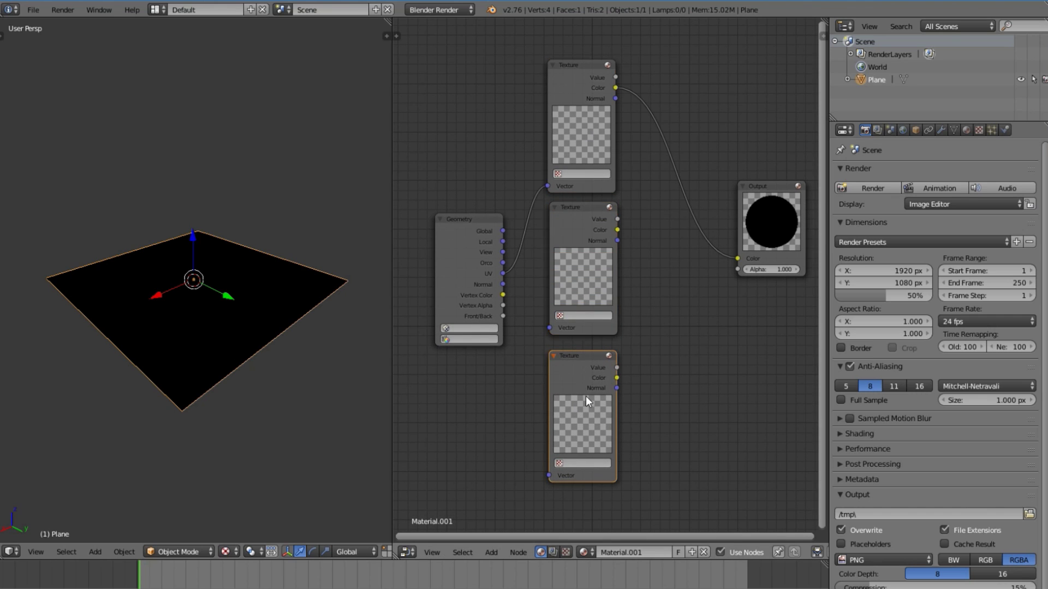
{"action": "left_click_drag", "start_coordinate": [506, 274], "coordinate": [552, 476]}
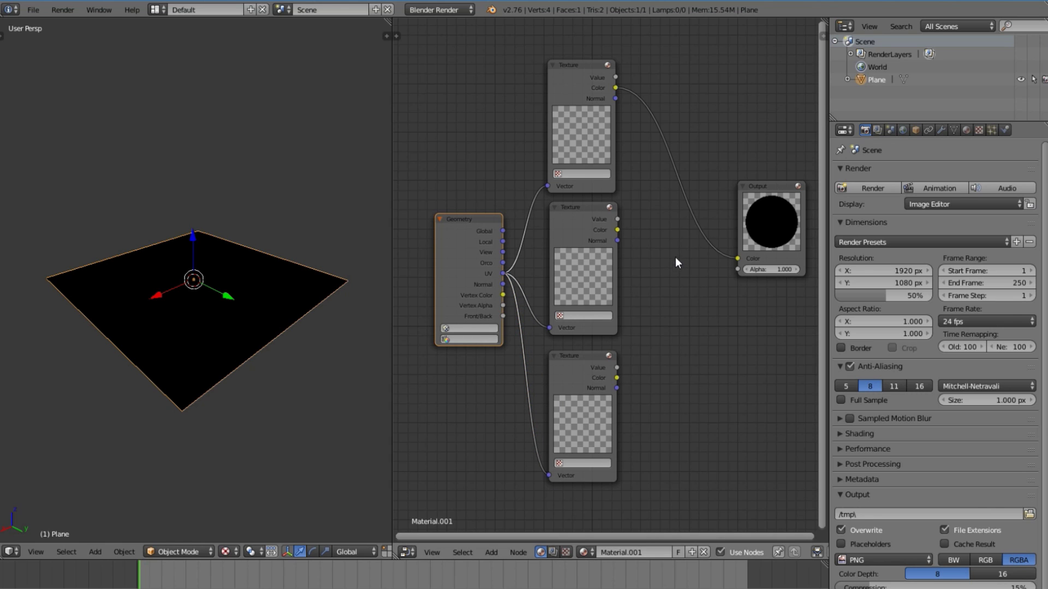
Move the Output node right and reset the plane's UV mapping in Edit Mode
{"action": "key", "text": "Home"}
{"action": "left_click_drag", "start_coordinate": [699, 255], "coordinate": [771, 260]}
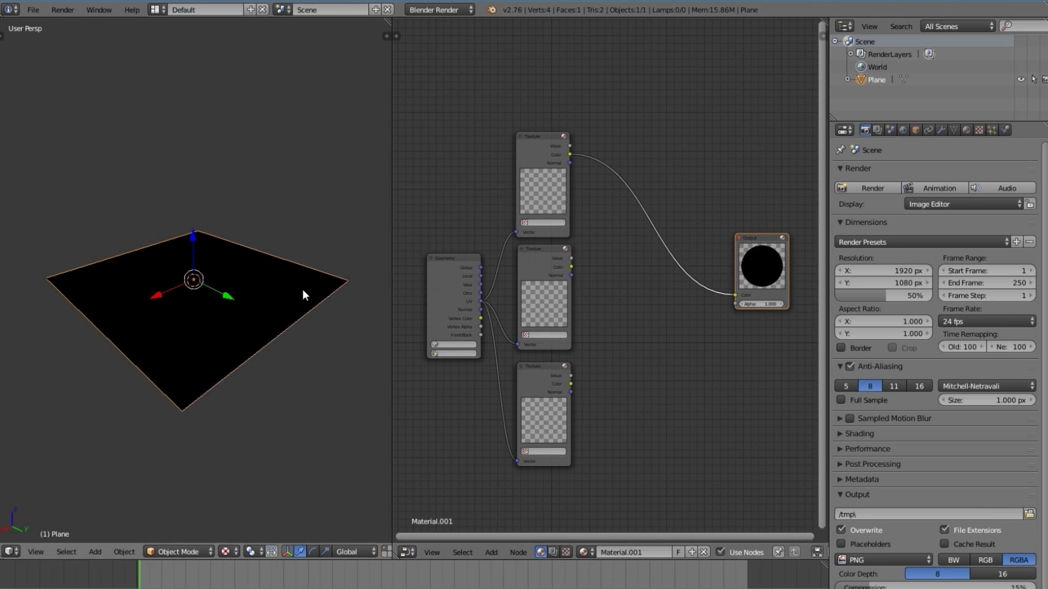
{"action": "key", "text": "Tab"}
{"action": "key", "text": "u"}
{"action": "left_click", "coordinate": [288, 356]}
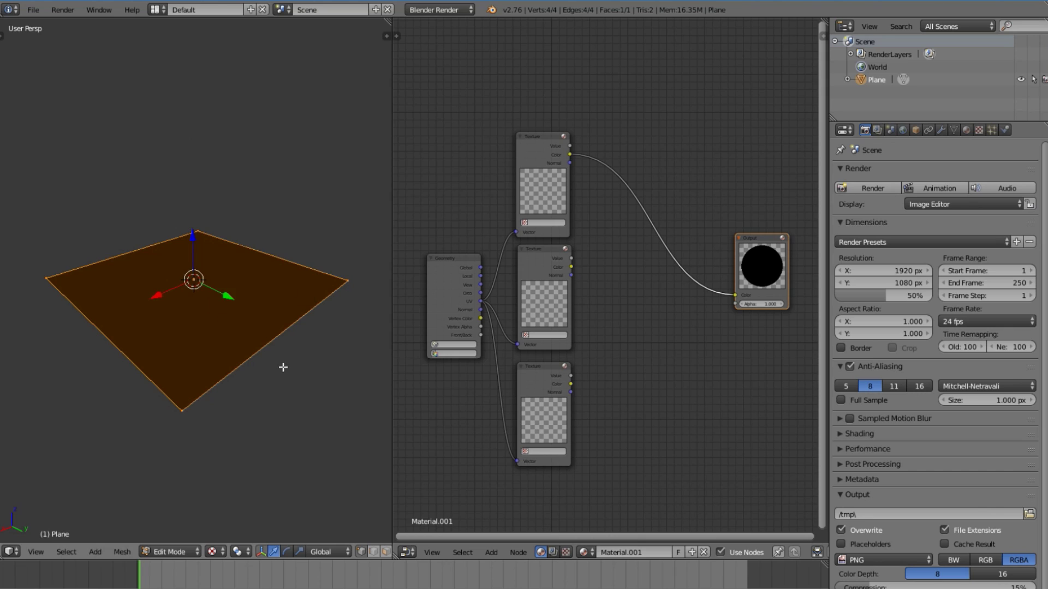
{"action": "key", "text": "Tab"}
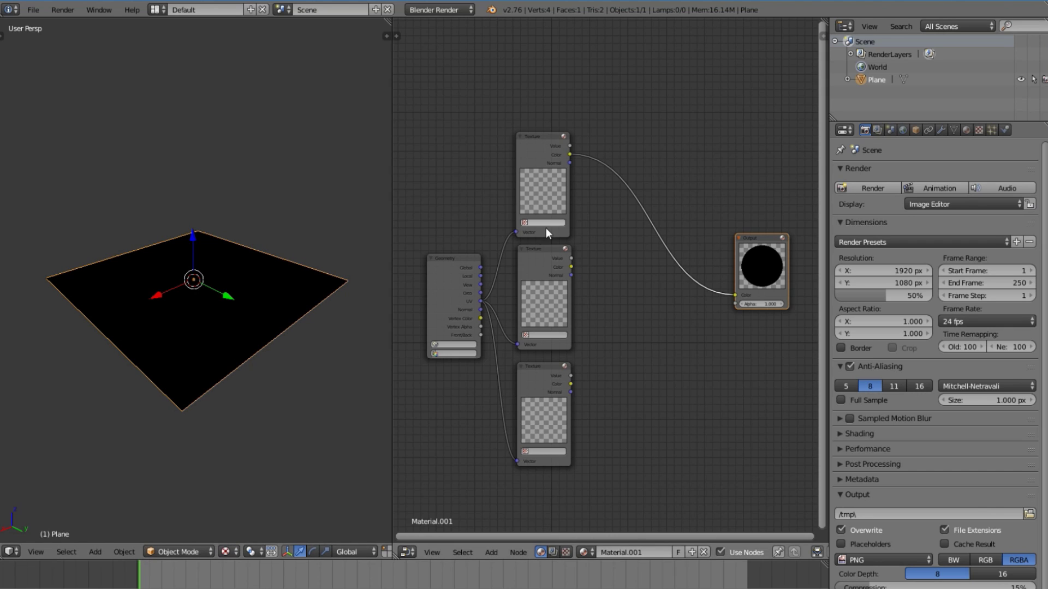
Spread the Texture nodes apart and push the Output node further right
{"action": "mouse_move", "coordinate": [522, 178]}
{"action": "left_mouse_down"}
{"action": "mouse_move", "coordinate": [535, 179]}
{"action": "mouse_move", "coordinate": [526, 178]}
{"action": "left_mouse_up"}
{"action": "left_click_drag", "start_coordinate": [544, 394], "coordinate": [543, 387]}
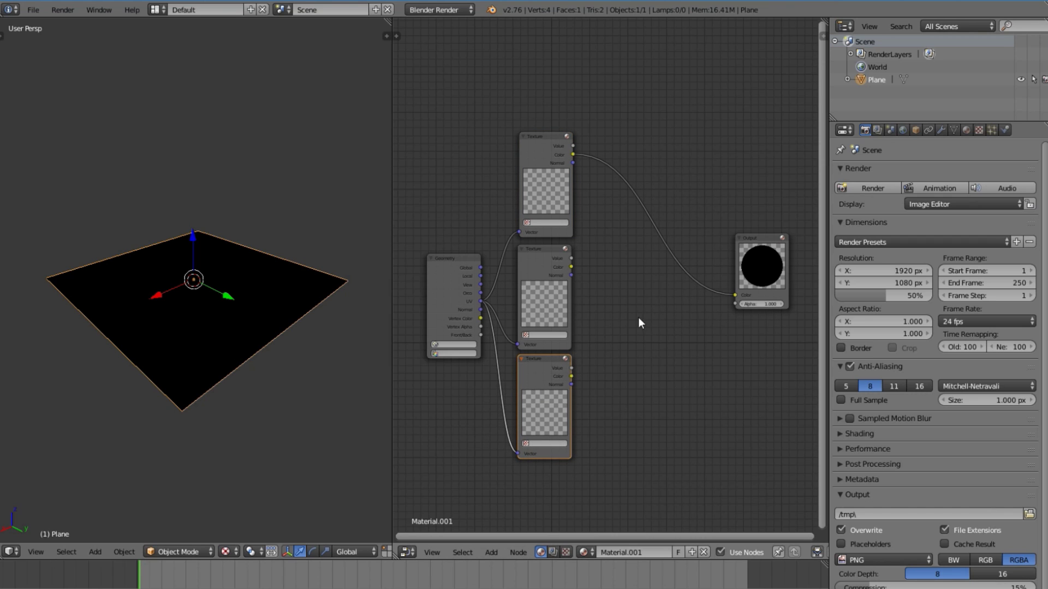
{"action": "left_click_drag", "start_coordinate": [769, 277], "coordinate": [800, 279]}
{"action": "scroll", "coordinate": [624, 283], "scroll_direction": "up", "scroll_amount": 1}
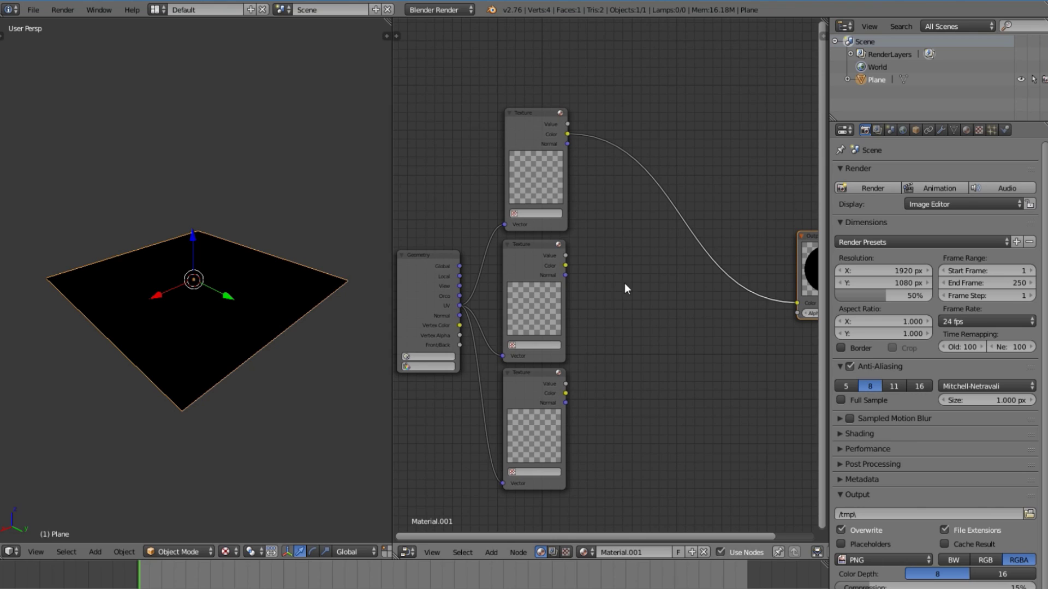
Insert a Combine RGB node before the Output and wire the middle and bottom texture colours to G and B
{"action": "key", "text": "shift+a"}
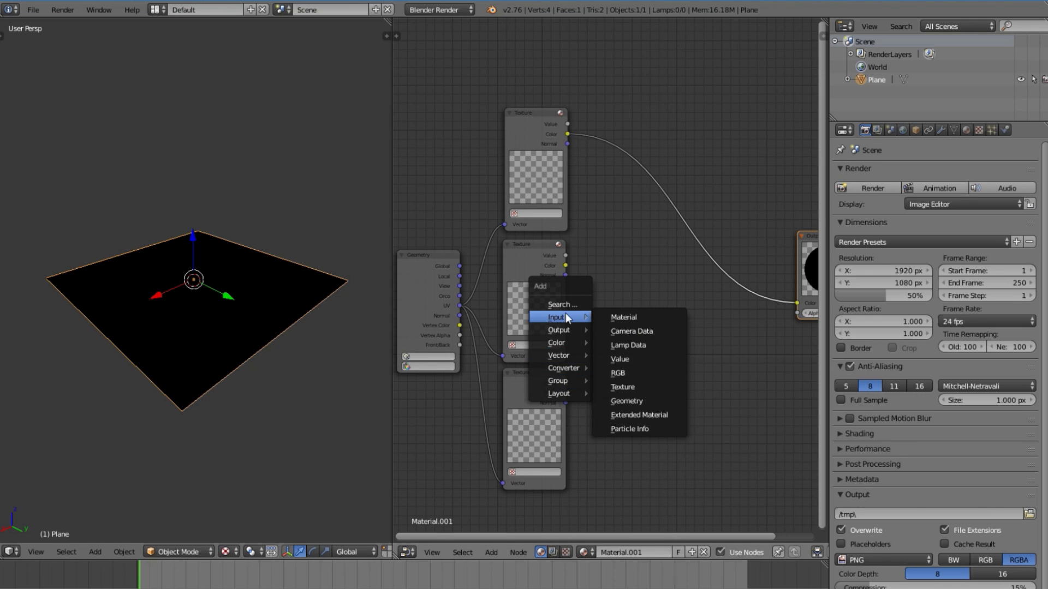
{"action": "mouse_move", "coordinate": [553, 367]}
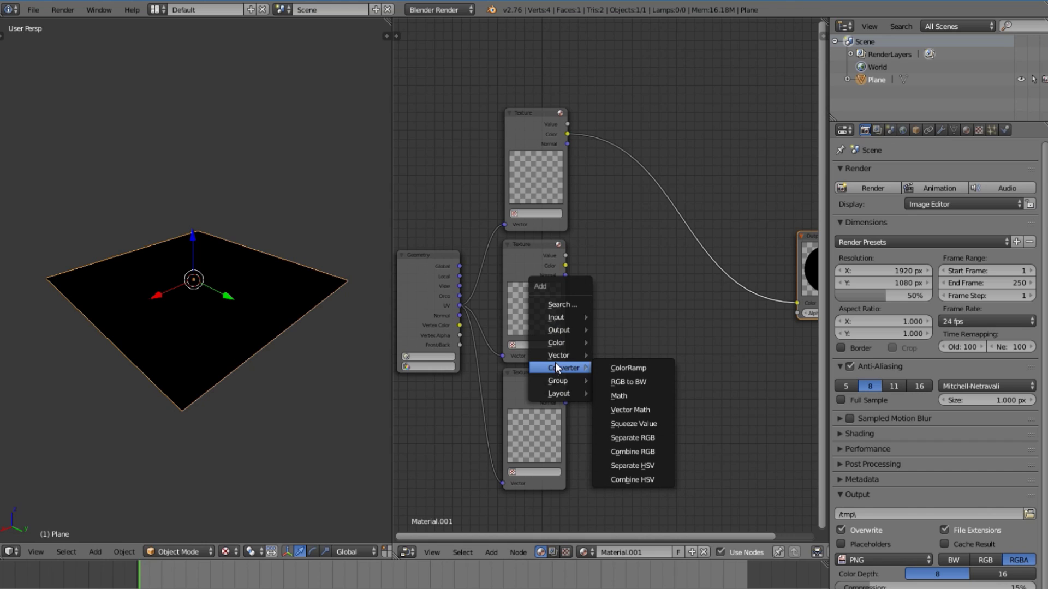
{"action": "left_click", "coordinate": [644, 450]}
{"action": "left_click", "coordinate": [659, 247]}
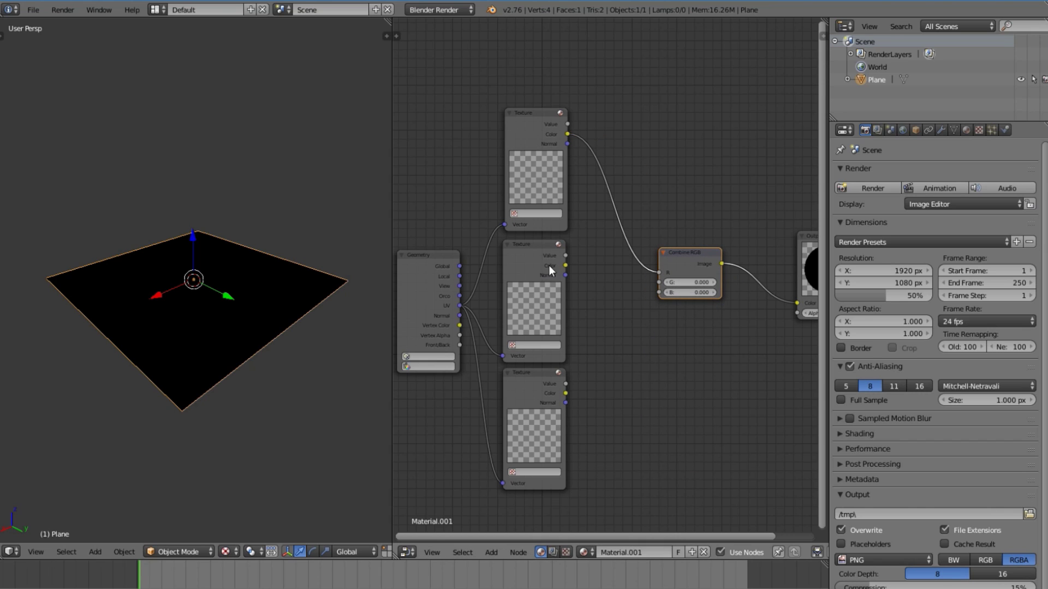
{"action": "left_click_drag", "start_coordinate": [565, 265], "coordinate": [660, 282]}
{"action": "left_click_drag", "start_coordinate": [565, 394], "coordinate": [660, 297]}
{"action": "left_click_drag", "start_coordinate": [565, 393], "coordinate": [661, 293]}
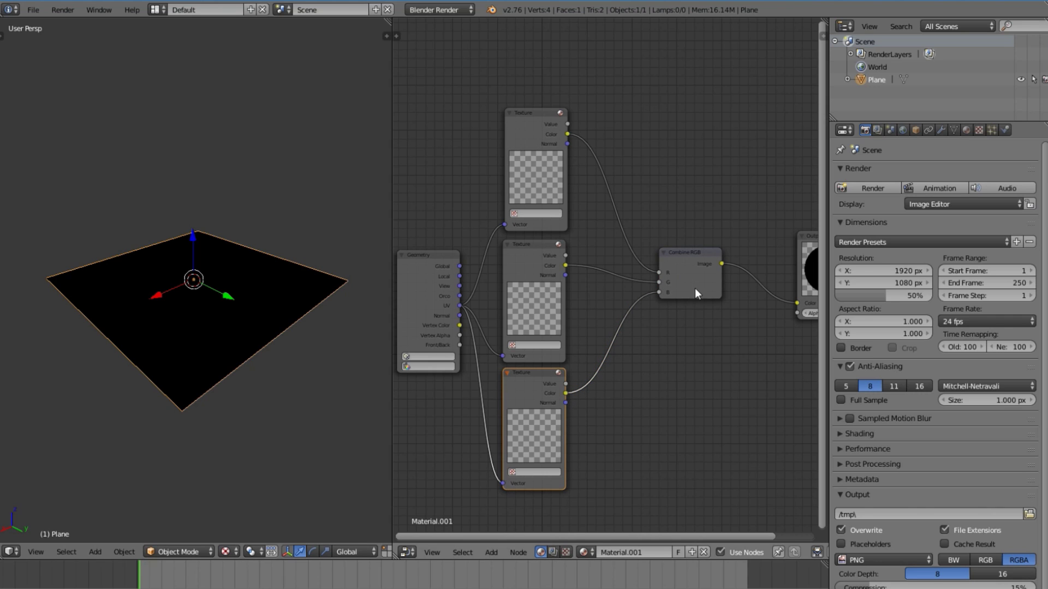
{"action": "middle_click_drag", "start_coordinate": [686, 291], "coordinate": [678, 292]}
Create three new textures in the material's texture slots and select the first one
{"action": "left_click", "coordinate": [979, 130]}
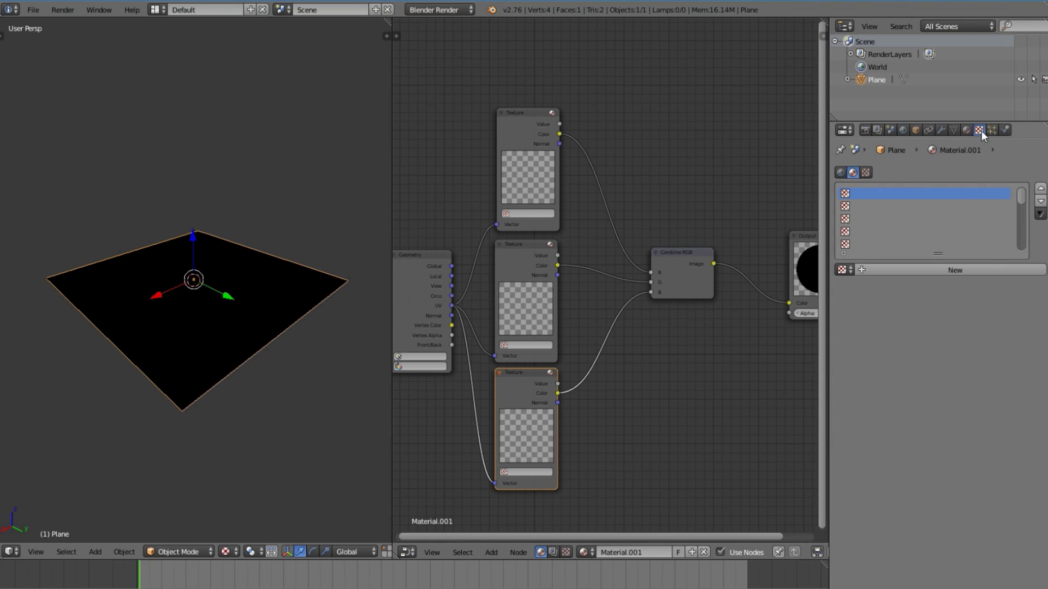
{"action": "left_click", "coordinate": [967, 268]}
{"action": "left_click", "coordinate": [846, 207]}
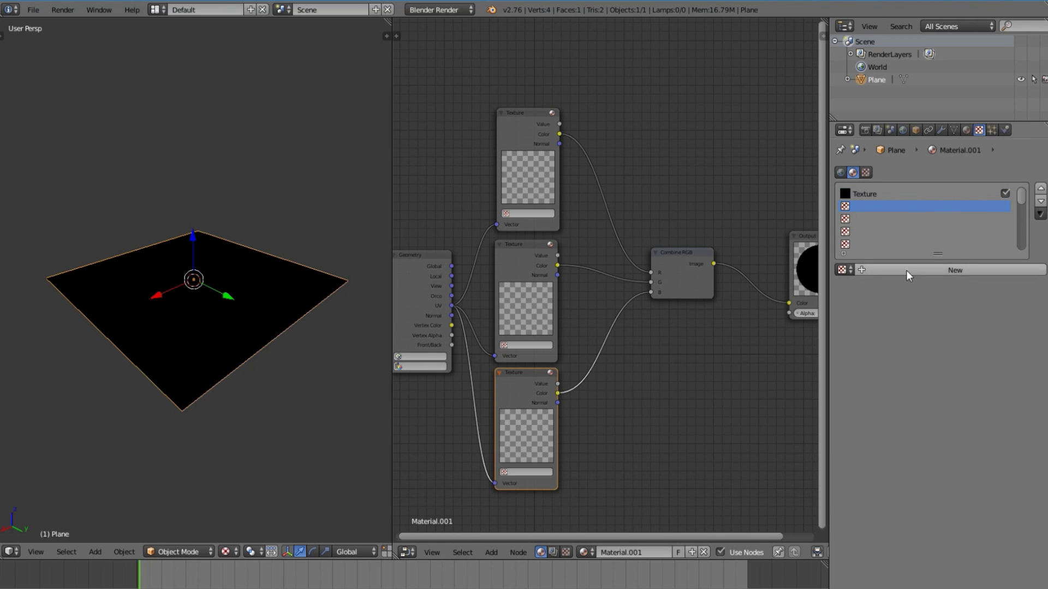
{"action": "left_click", "coordinate": [906, 270]}
{"action": "left_click", "coordinate": [847, 220]}
{"action": "left_click", "coordinate": [892, 270]}
{"action": "left_click", "coordinate": [873, 195]}
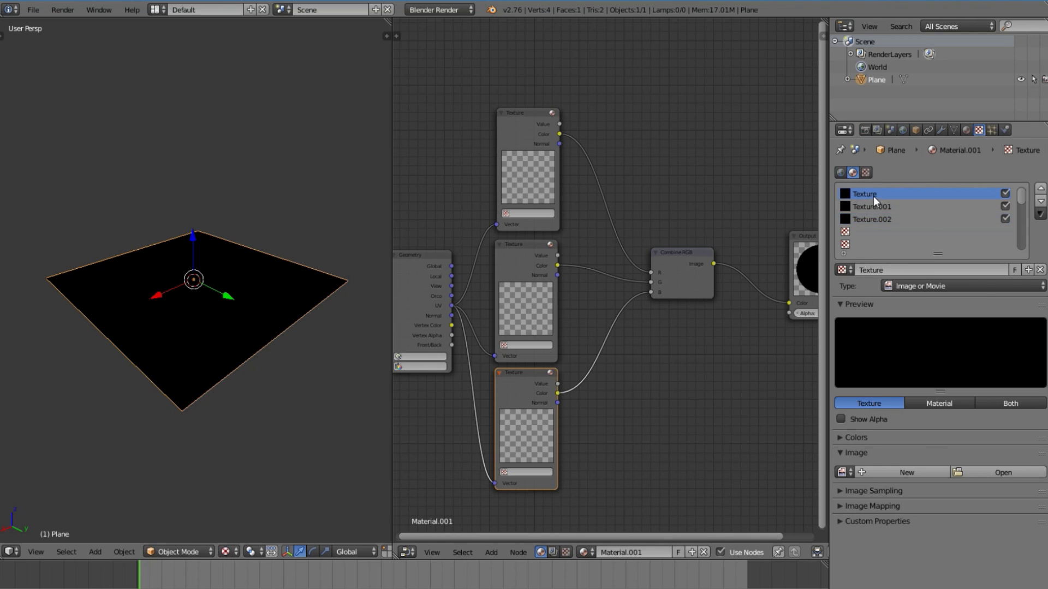
Load Ao.png from the Mix folder into Texture
{"action": "left_click", "coordinate": [1000, 470]}
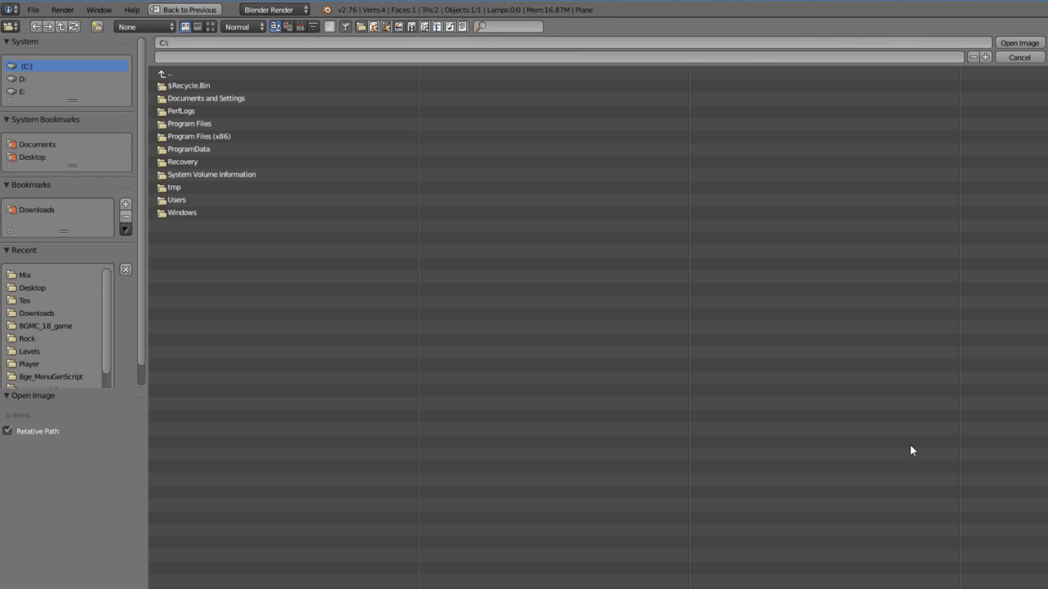
{"action": "left_click", "coordinate": [30, 275]}
{"action": "left_click", "coordinate": [210, 27]}
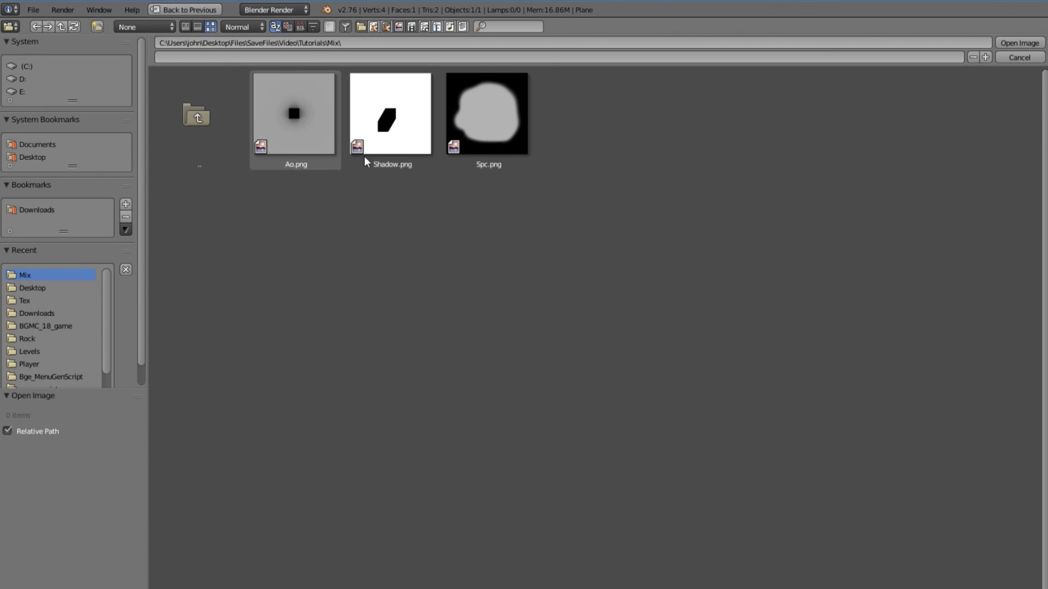
{"action": "left_click", "coordinate": [303, 117]}
{"action": "left_click", "coordinate": [1020, 42]}
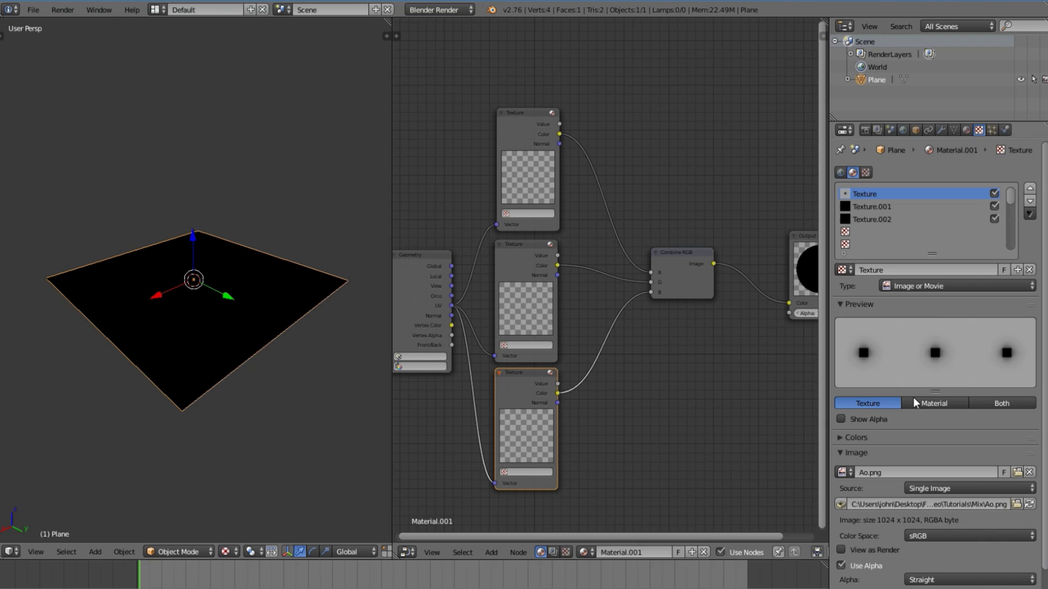
Load Shadow.png from the Mix folder into Texture.001
{"action": "left_click", "coordinate": [868, 206]}
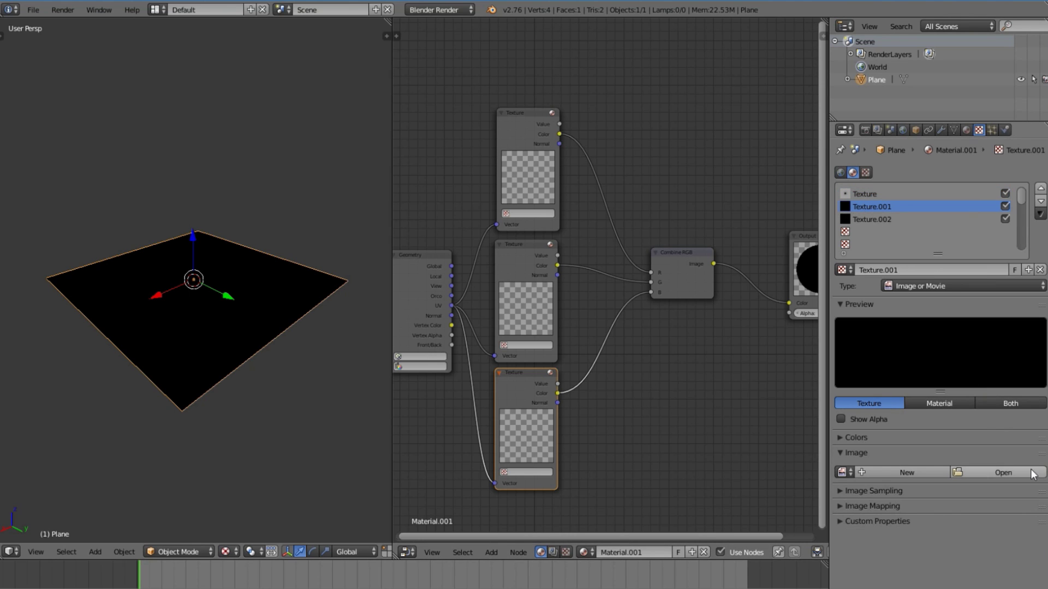
{"action": "left_click", "coordinate": [999, 472]}
{"action": "left_click", "coordinate": [27, 275]}
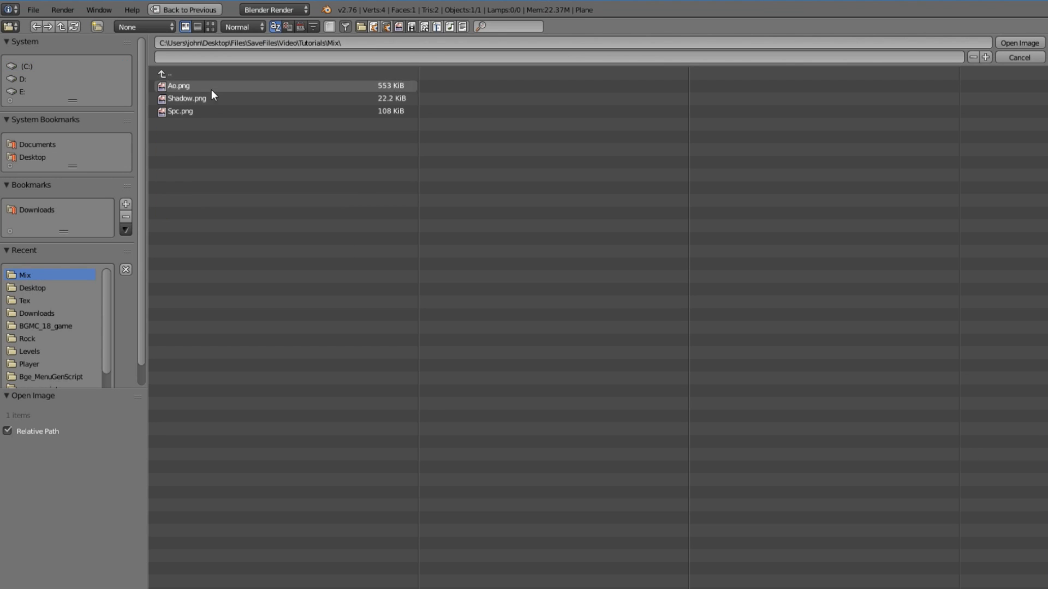
{"action": "left_click", "coordinate": [305, 99]}
{"action": "left_click", "coordinate": [1009, 42]}
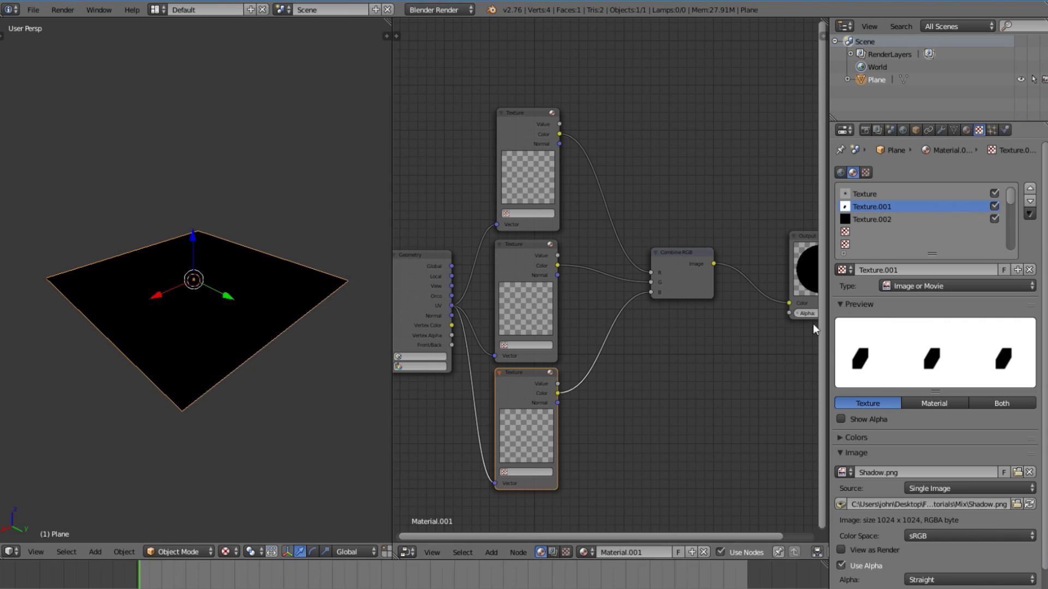
Load Spc.png from the Mix folder into Texture.002
{"action": "left_click", "coordinate": [900, 221]}
{"action": "left_click", "coordinate": [1023, 470]}
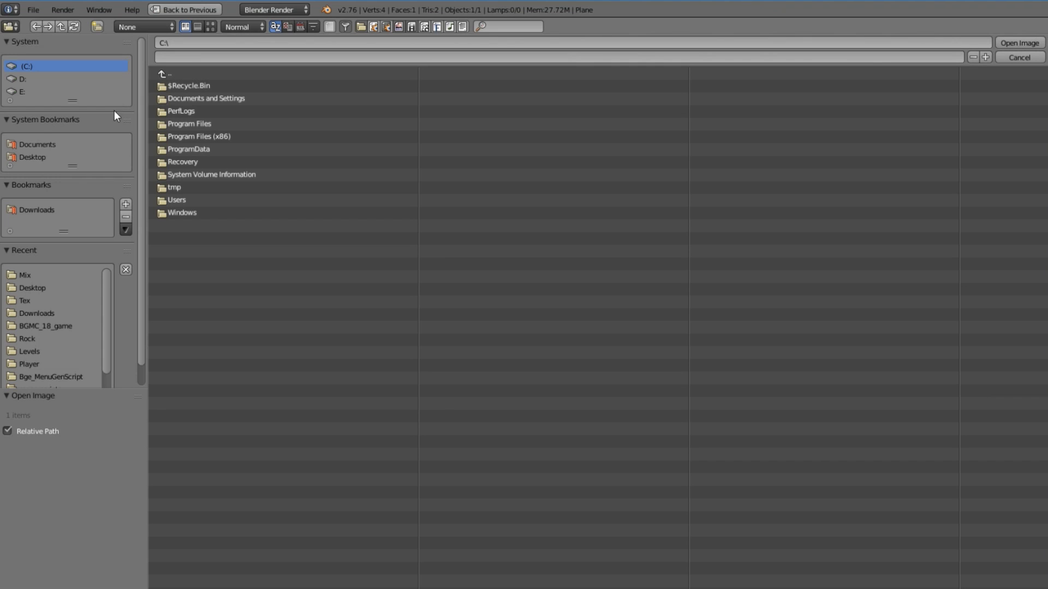
{"action": "left_click", "coordinate": [30, 276]}
{"action": "left_click", "coordinate": [238, 111]}
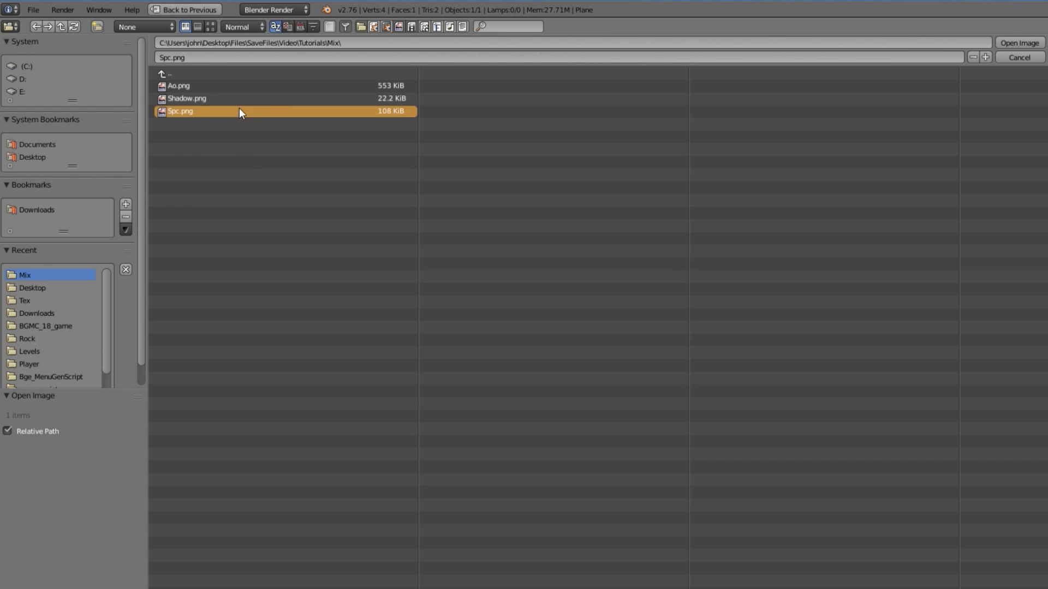
{"action": "left_click", "coordinate": [1019, 43]}
Assign Texture, Texture.001 and Texture.002 to the top, middle and bottom Texture nodes
{"action": "middle_click_drag", "start_coordinate": [718, 278], "coordinate": [653, 289]}
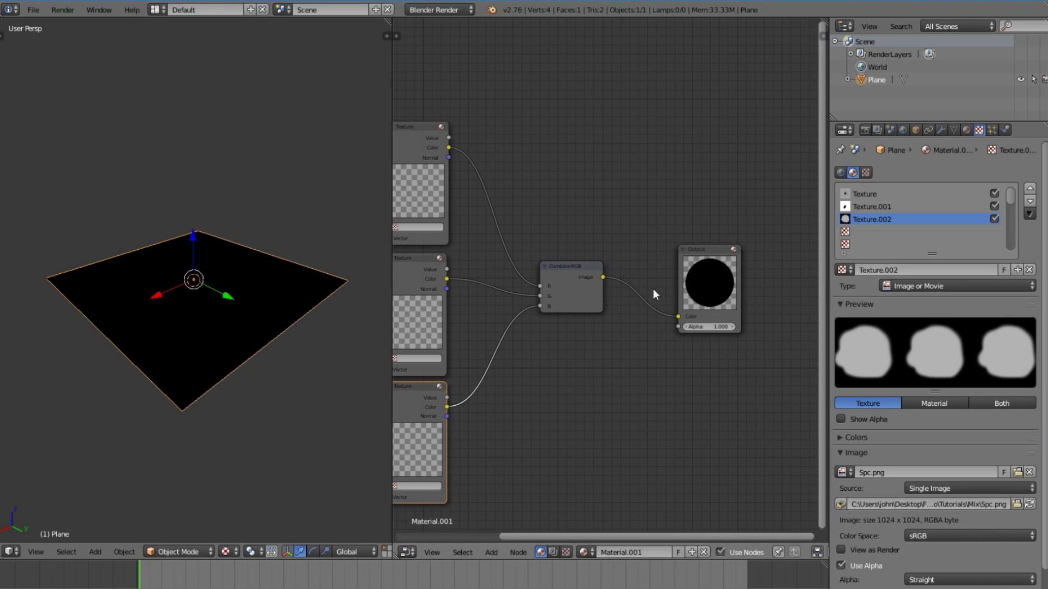
{"action": "left_click", "coordinate": [409, 227]}
{"action": "left_click", "coordinate": [417, 244]}
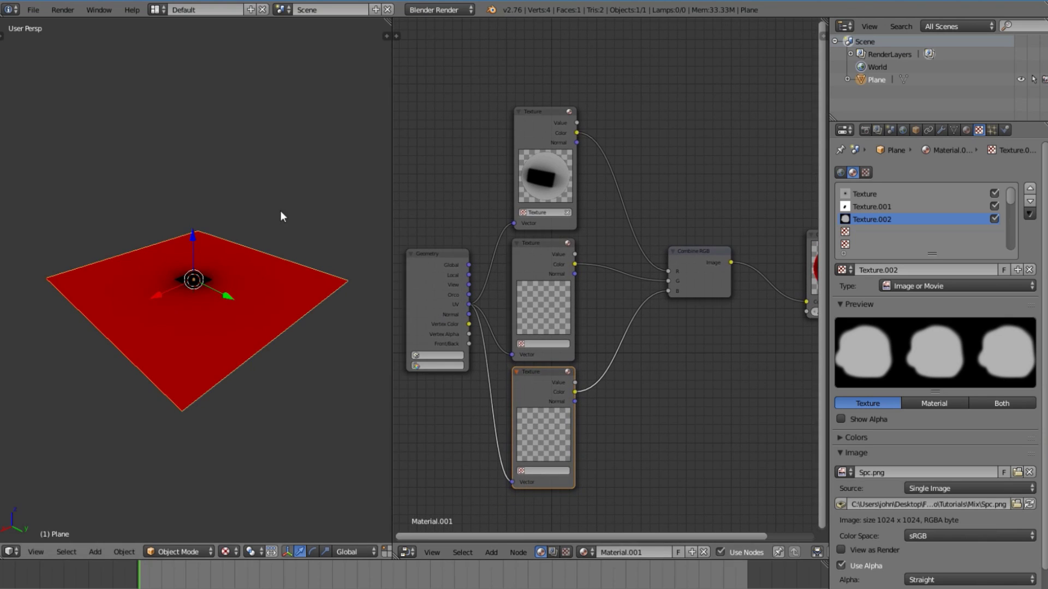
{"action": "middle_click_drag", "start_coordinate": [282, 215], "coordinate": [306, 325]}
{"action": "scroll", "coordinate": [306, 326], "scroll_direction": "up", "scroll_amount": 5}
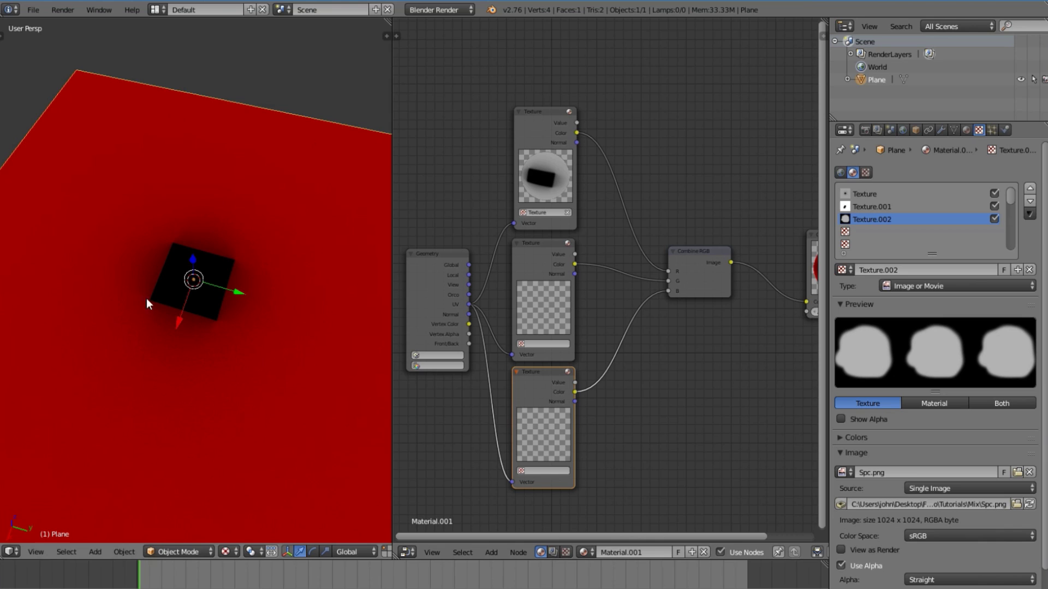
{"action": "left_click", "coordinate": [546, 344]}
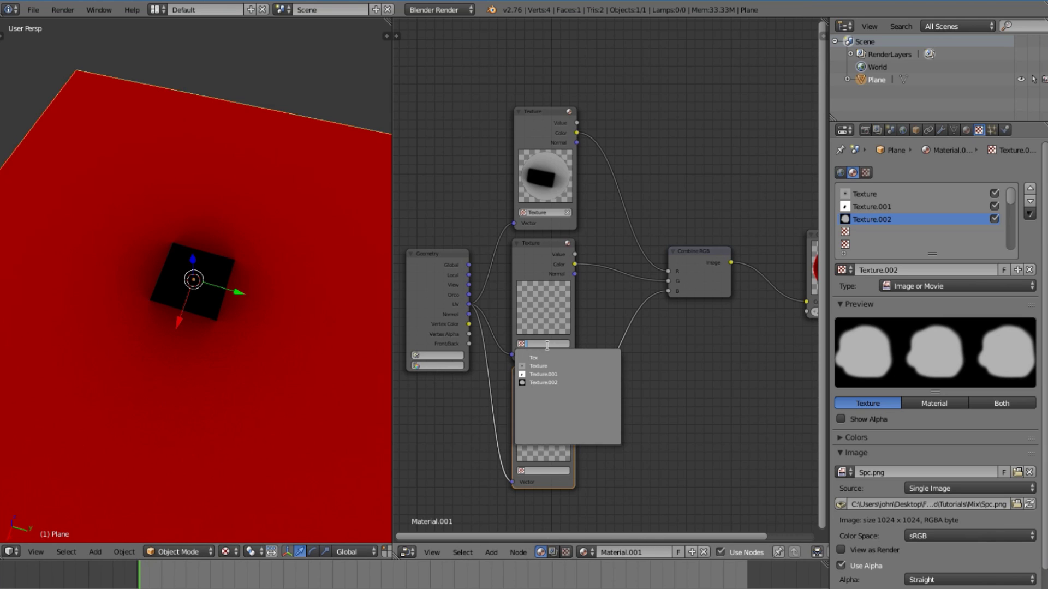
{"action": "left_click", "coordinate": [540, 376]}
{"action": "left_click", "coordinate": [543, 470]}
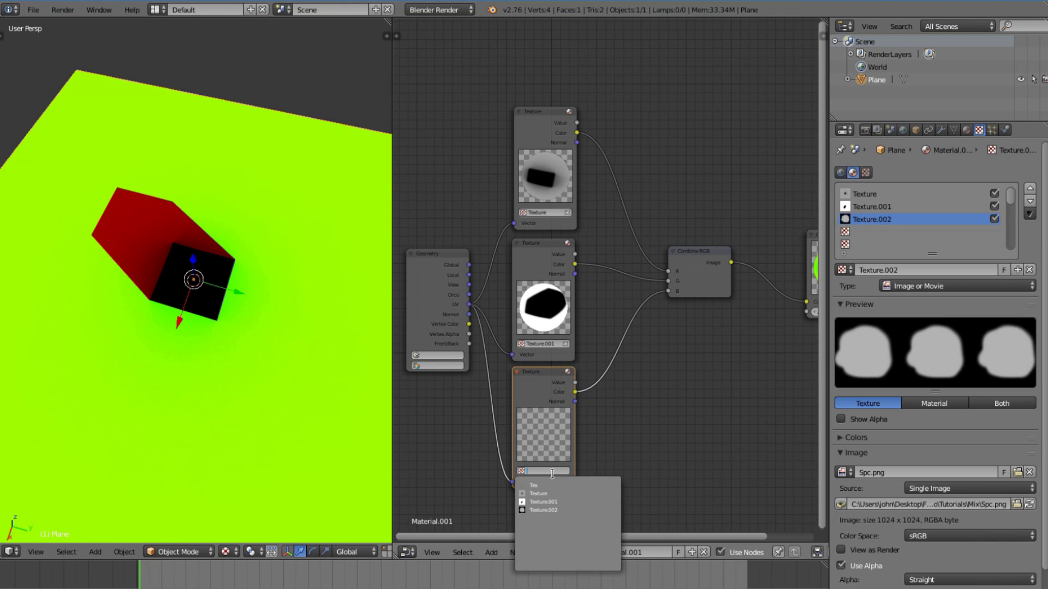
{"action": "left_click", "coordinate": [554, 512]}
Orbit the viewport to inspect the shaded plane and cube, then shift the Output node right
{"action": "middle_click_drag", "start_coordinate": [220, 414], "coordinate": [327, 362]}
{"action": "scroll", "coordinate": [306, 370], "scroll_direction": "down", "scroll_amount": 2}
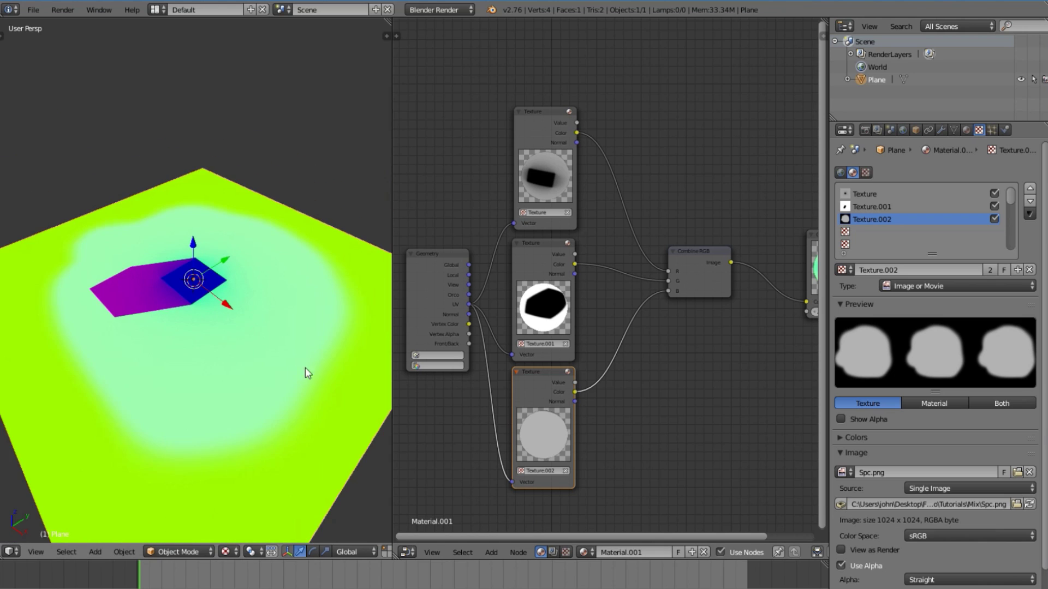
{"action": "scroll", "coordinate": [107, 336], "scroll_direction": "down", "scroll_amount": 2}
{"action": "middle_click_drag", "start_coordinate": [96, 331], "coordinate": [256, 338]}
{"action": "scroll", "coordinate": [269, 358], "scroll_direction": "up", "scroll_amount": 5}
{"action": "scroll", "coordinate": [197, 355], "scroll_direction": "down", "scroll_amount": 3}
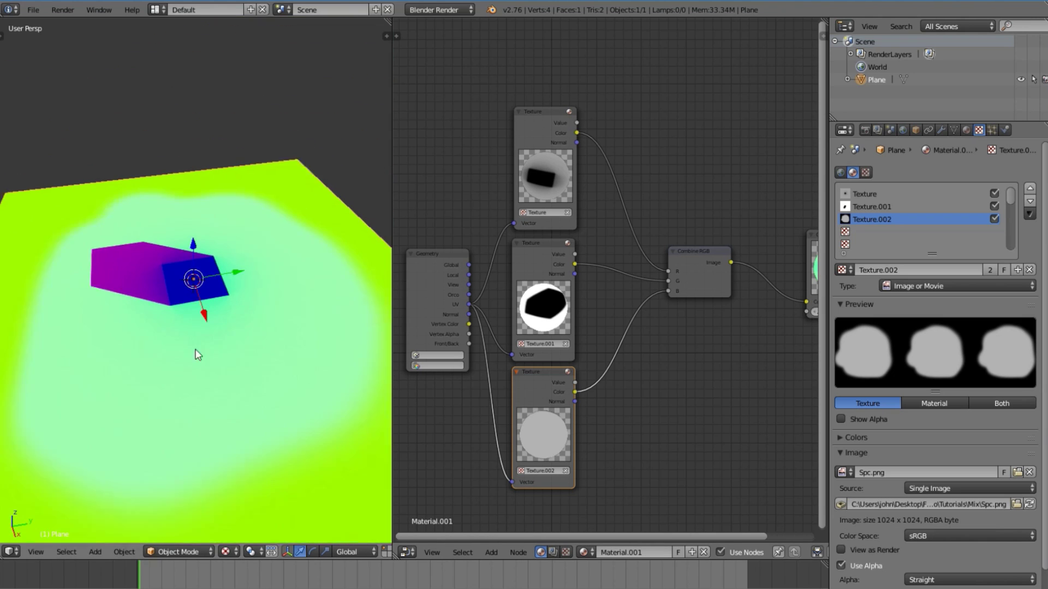
{"action": "middle_click_drag", "start_coordinate": [706, 312], "coordinate": [484, 339]}
{"action": "left_click_drag", "start_coordinate": [614, 283], "coordinate": [780, 260]}
{"action": "key", "text": "shift+a"}
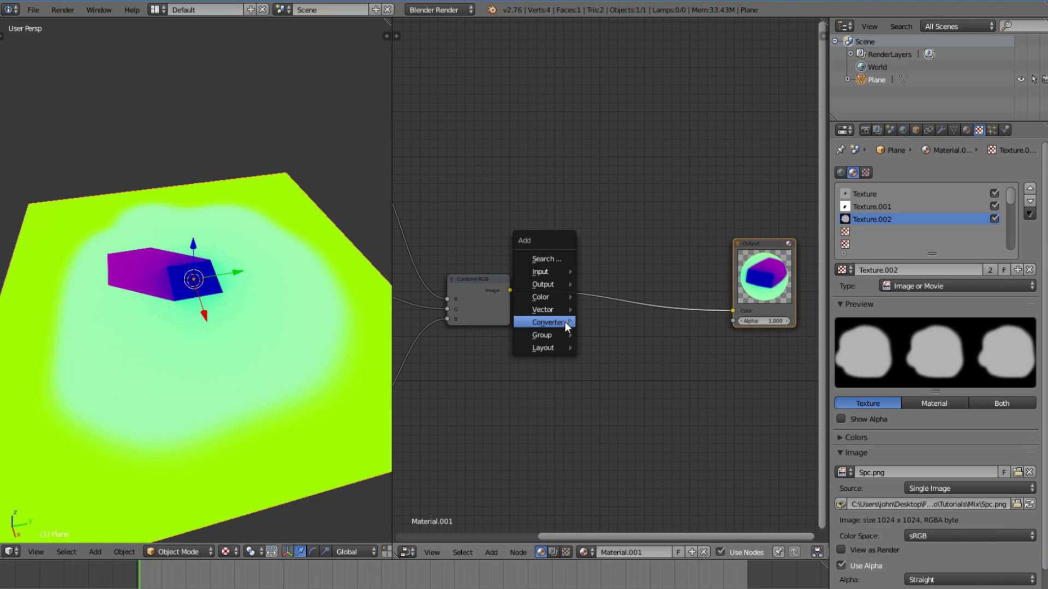
{"action": "mouse_move", "coordinate": [561, 323]}
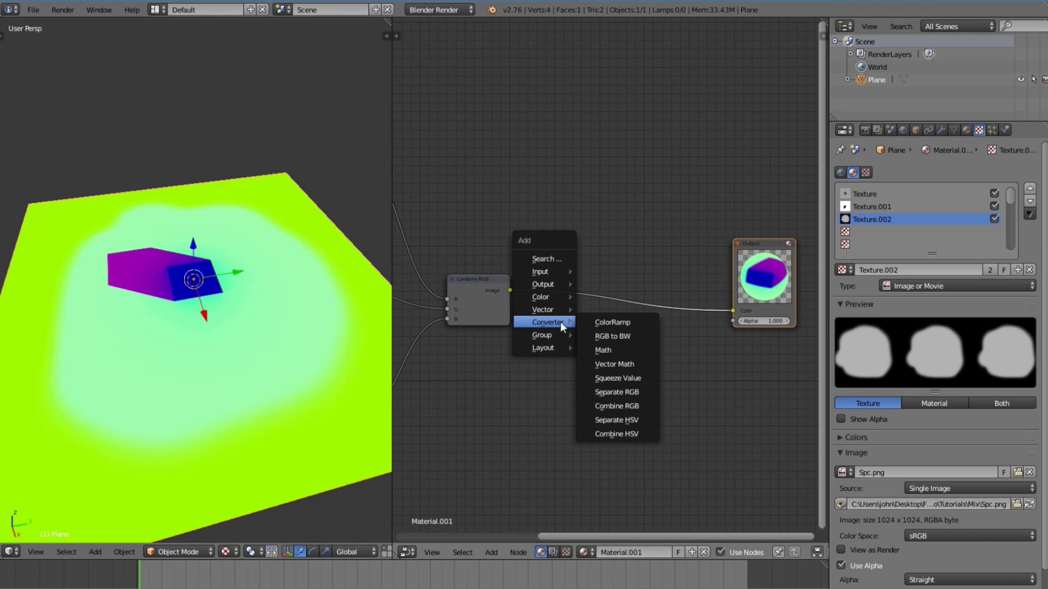
{"action": "left_click", "coordinate": [633, 391]}
{"action": "left_click", "coordinate": [591, 263]}
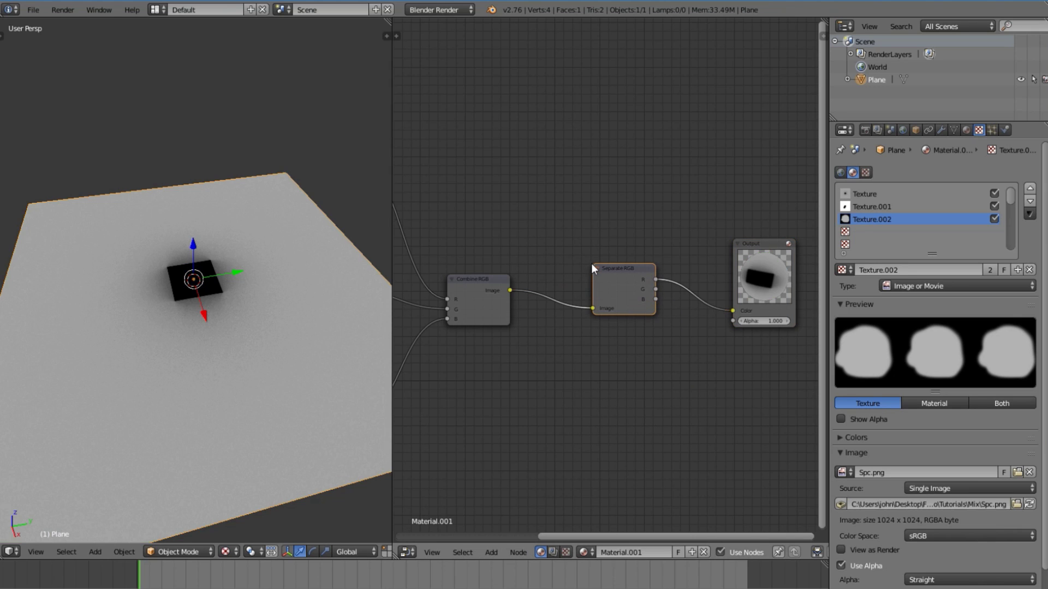
{"action": "scroll", "coordinate": [635, 307], "scroll_direction": "up", "scroll_amount": 2}
{"action": "left_click_drag", "start_coordinate": [590, 311], "coordinate": [687, 338]}
{"action": "left_click_drag", "start_coordinate": [588, 325], "coordinate": [688, 337]}
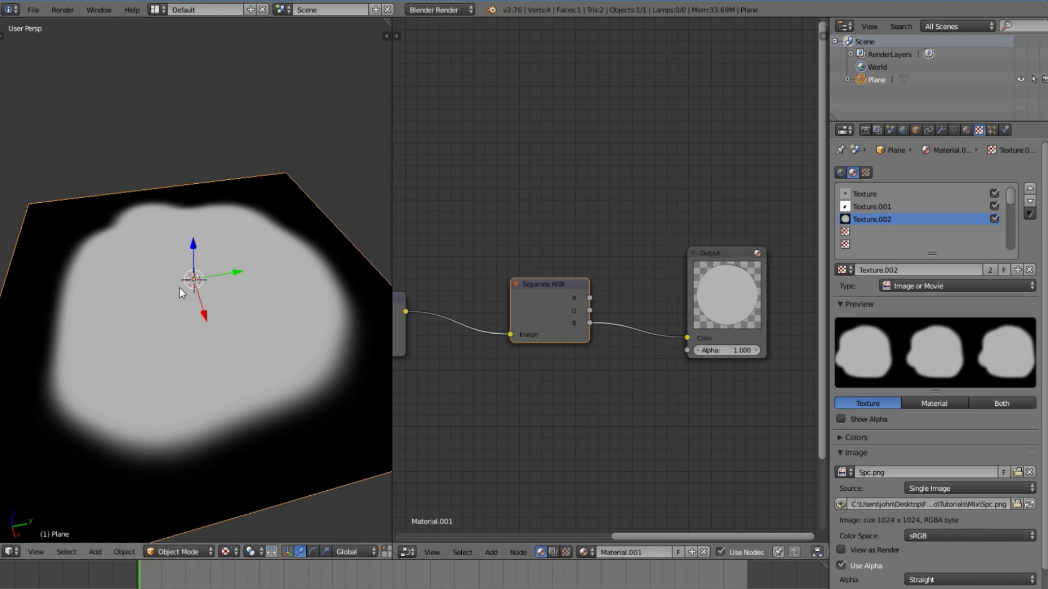
{"action": "scroll", "coordinate": [234, 343], "scroll_direction": "down", "scroll_amount": 4}
{"action": "middle_click_drag", "start_coordinate": [240, 347], "coordinate": [319, 382]}
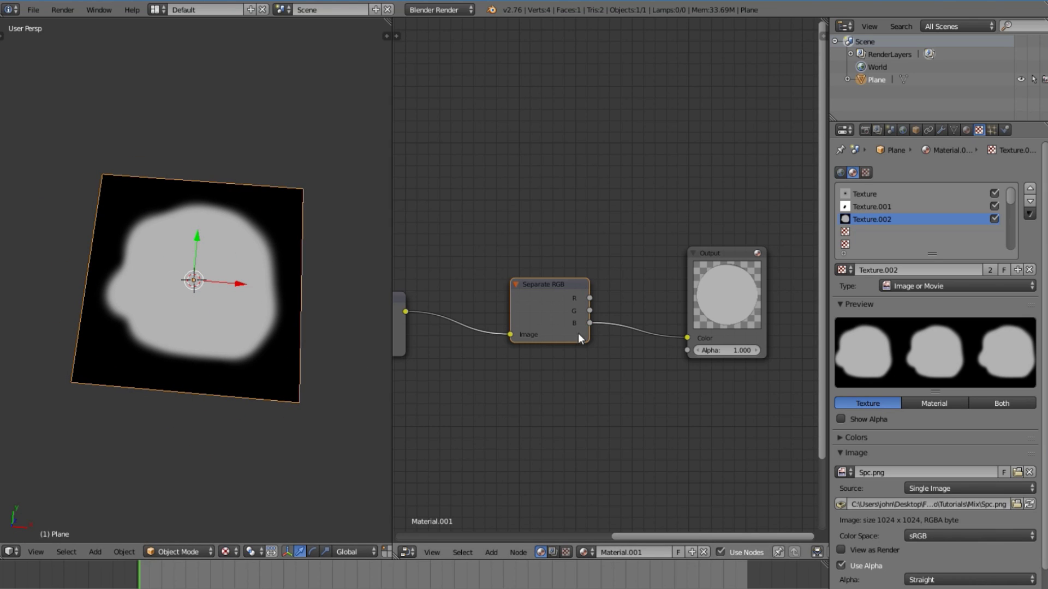
{"action": "key", "text": "ctrl+x"}
{"action": "left_click_drag", "start_coordinate": [709, 313], "coordinate": [611, 272]}
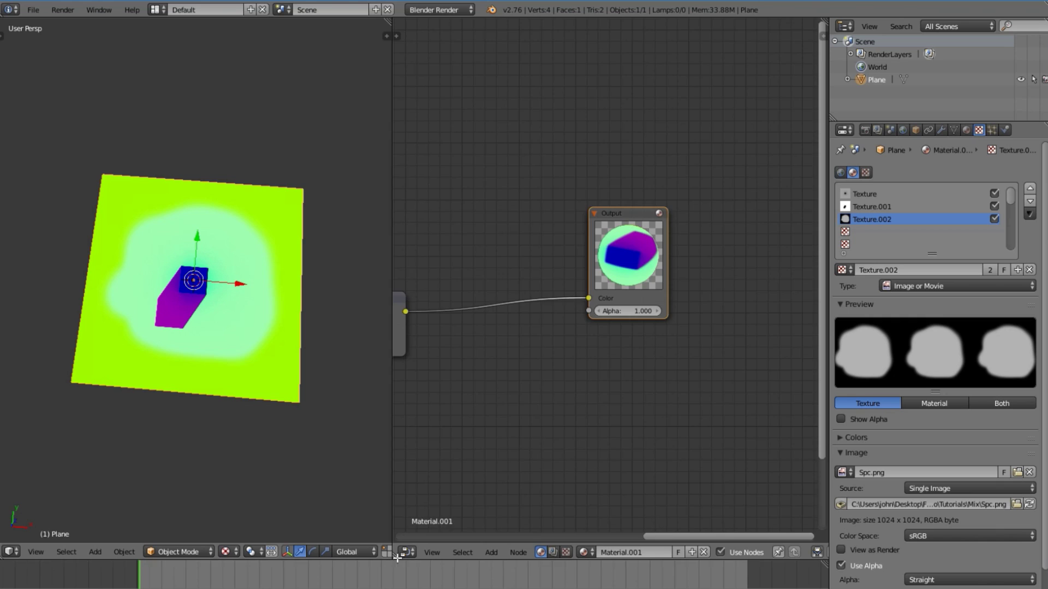
Split the node editor and make the lower area a UV/Image Editor
{"action": "left_click_drag", "start_coordinate": [403, 558], "coordinate": [414, 265]}
{"action": "left_click", "coordinate": [412, 557]}
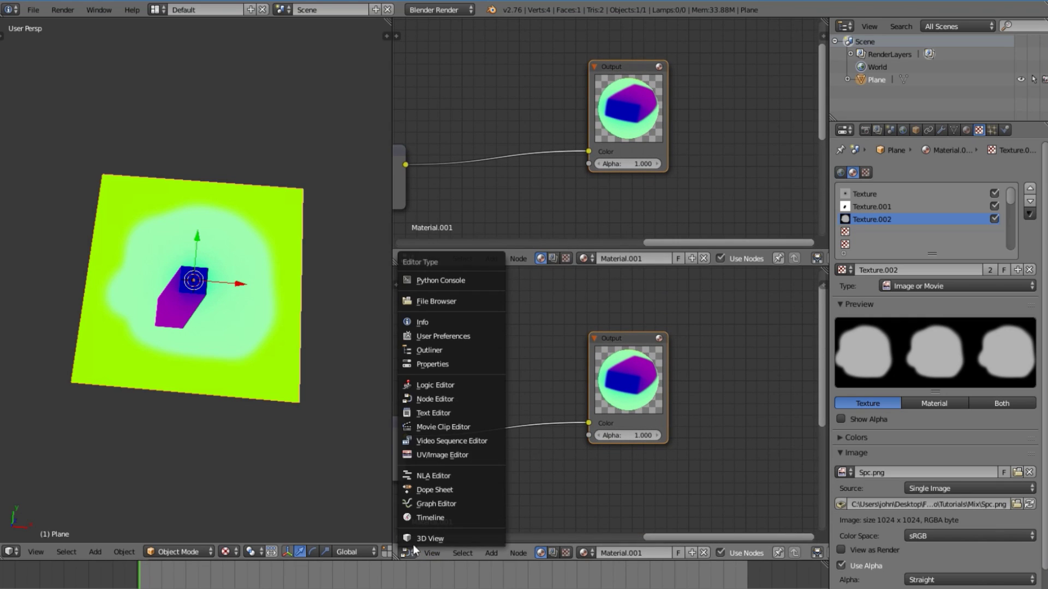
{"action": "left_click", "coordinate": [450, 461]}
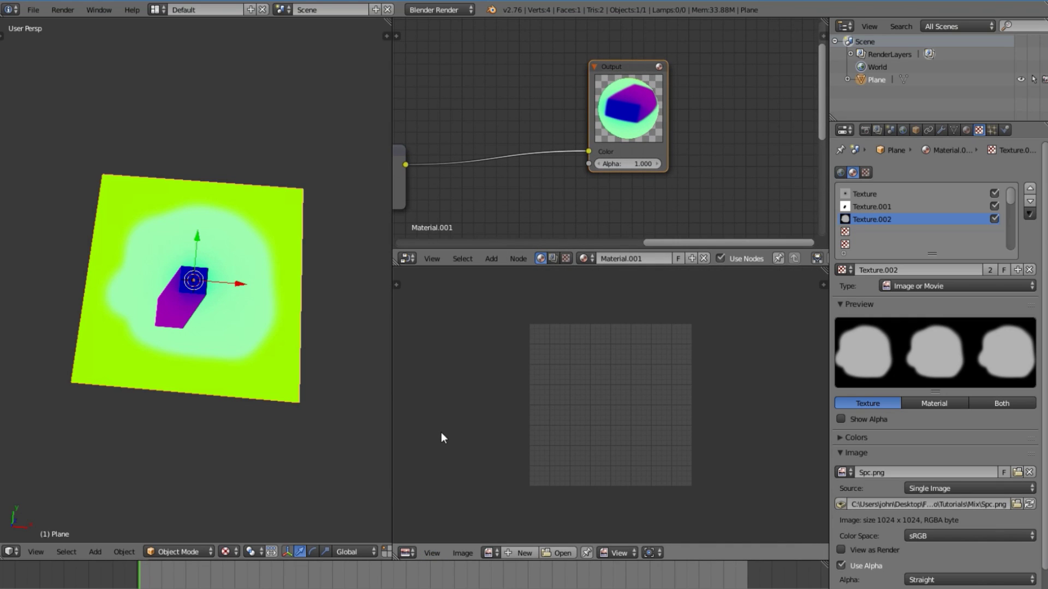
Create a new blank 1024×1024 Untitled image for the plane in Edit Mode, then return to Object Mode
{"action": "key", "text": "Tab"}
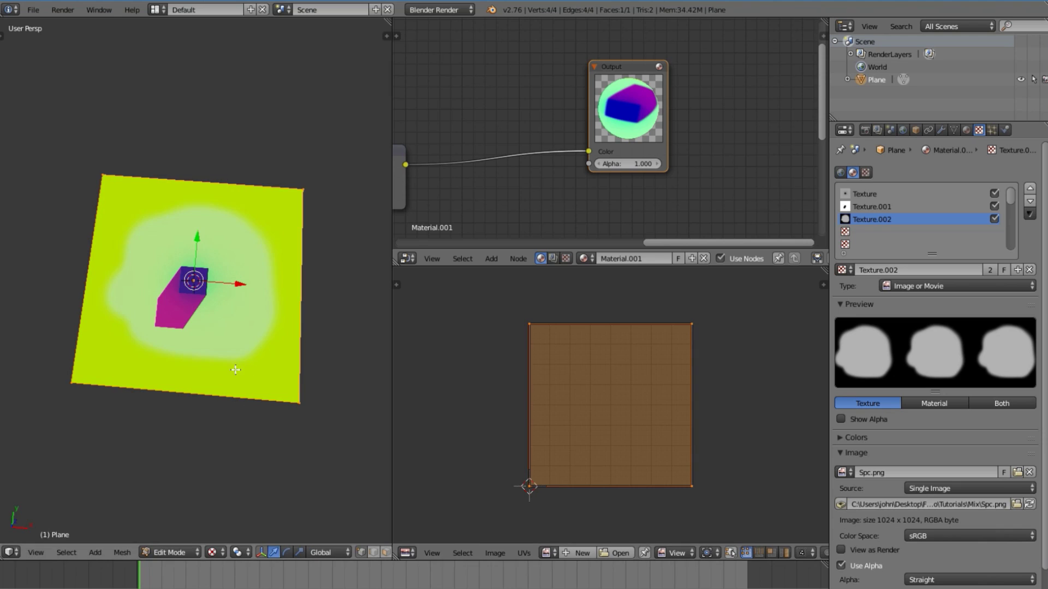
{"action": "left_click", "coordinate": [582, 552]}
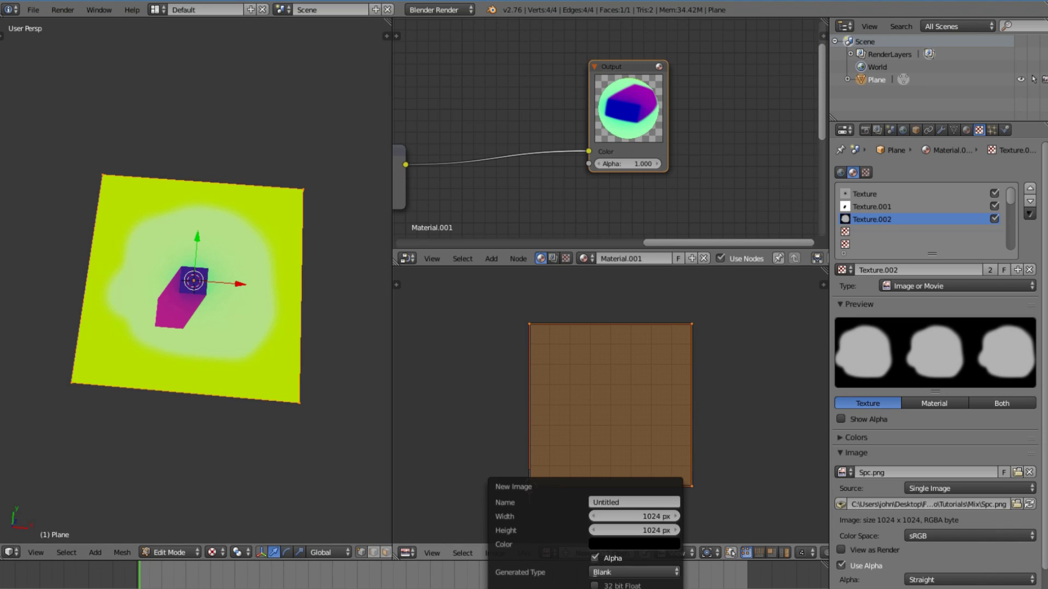
{"action": "key", "text": "Return"}
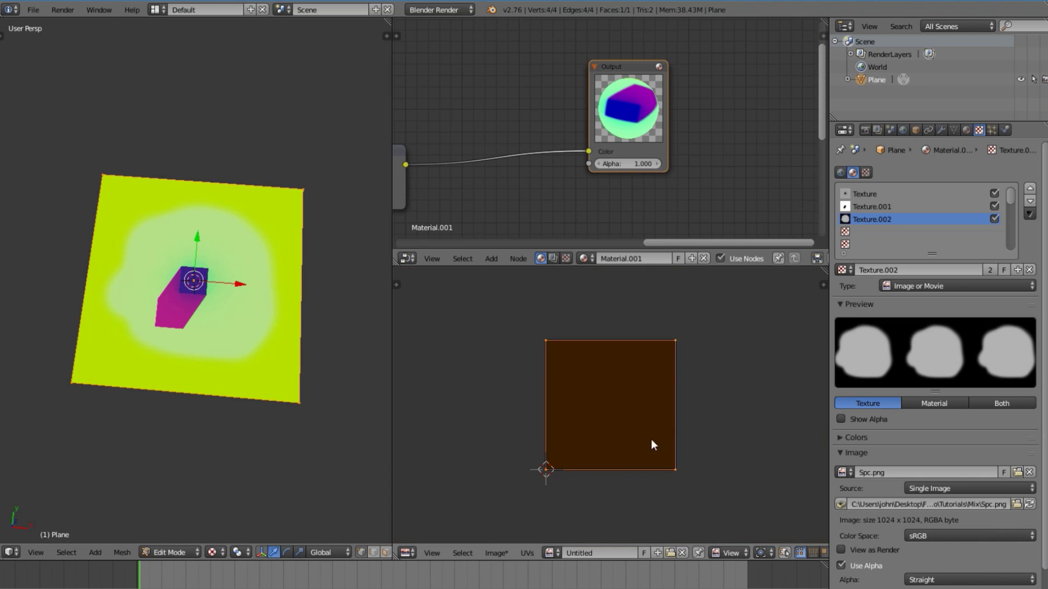
{"action": "middle_click_drag", "start_coordinate": [229, 261], "coordinate": [342, 346]}
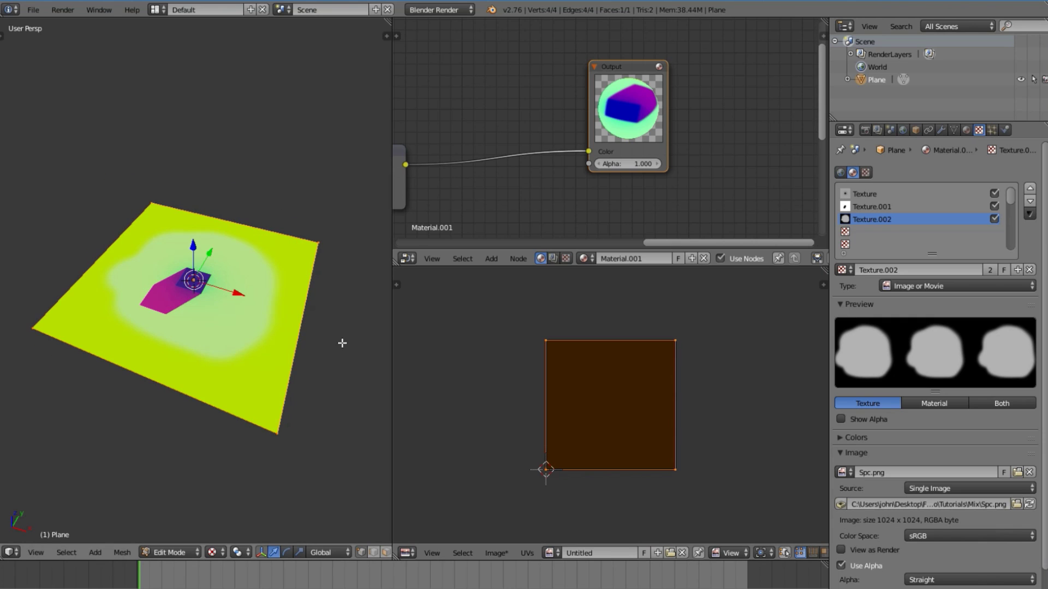
{"action": "left_click", "coordinate": [549, 552]}
{"action": "left_click", "coordinate": [581, 464]}
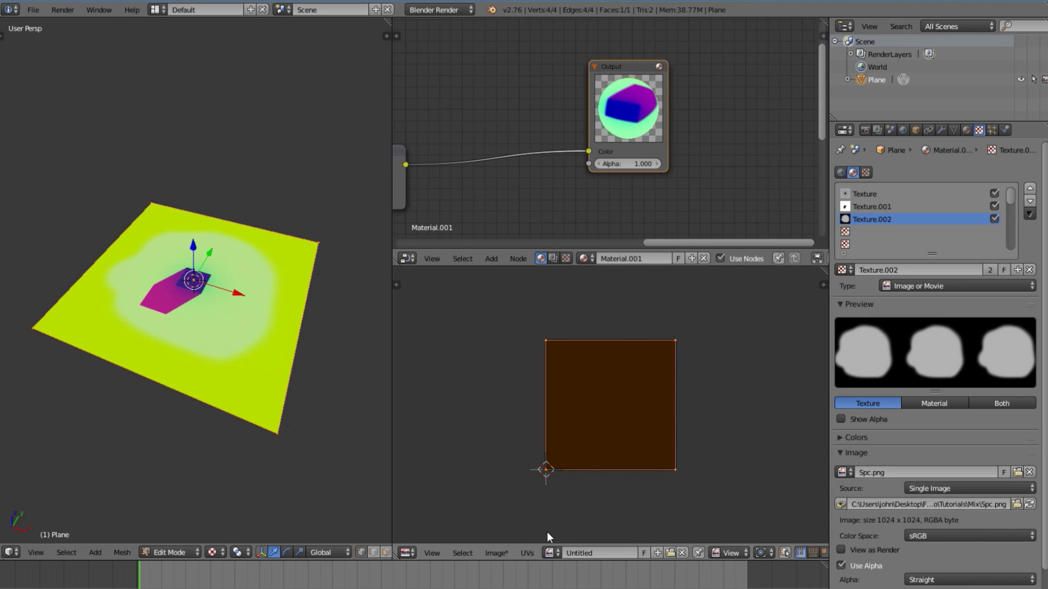
{"action": "left_click", "coordinate": [552, 549]}
{"action": "left_click", "coordinate": [551, 460]}
{"action": "key", "text": "Tab"}
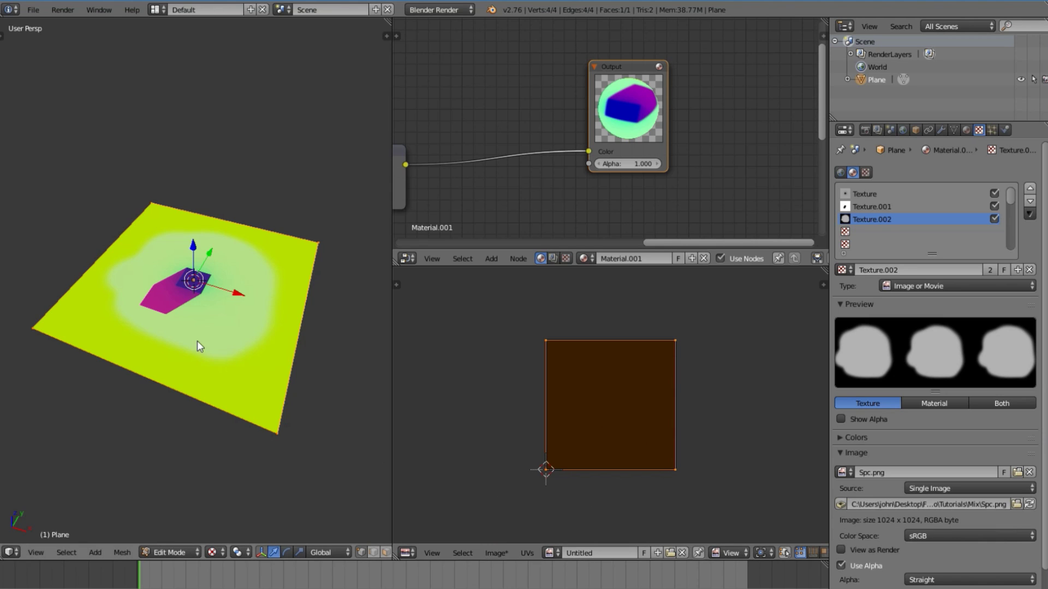
Run a Full Render bake from the Render tab's Bake panel into the Untitled image
{"action": "left_click", "coordinate": [866, 130]}
{"action": "scroll", "coordinate": [940, 386], "scroll_direction": "down", "scroll_amount": 1}
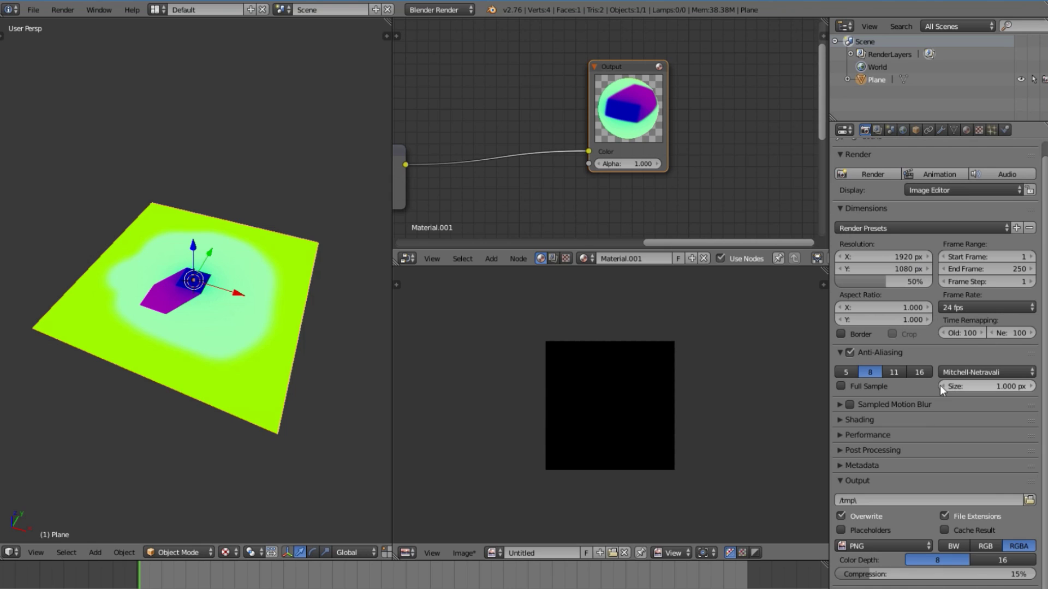
{"action": "scroll", "coordinate": [955, 488], "scroll_direction": "down", "scroll_amount": 4}
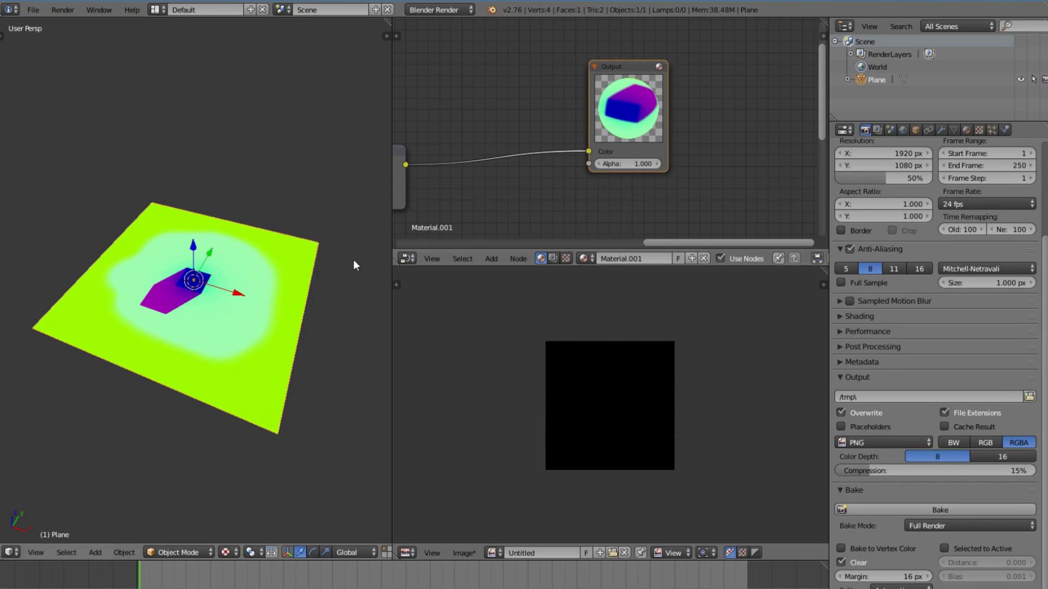
{"action": "scroll", "coordinate": [628, 145], "scroll_direction": "down", "scroll_amount": 5}
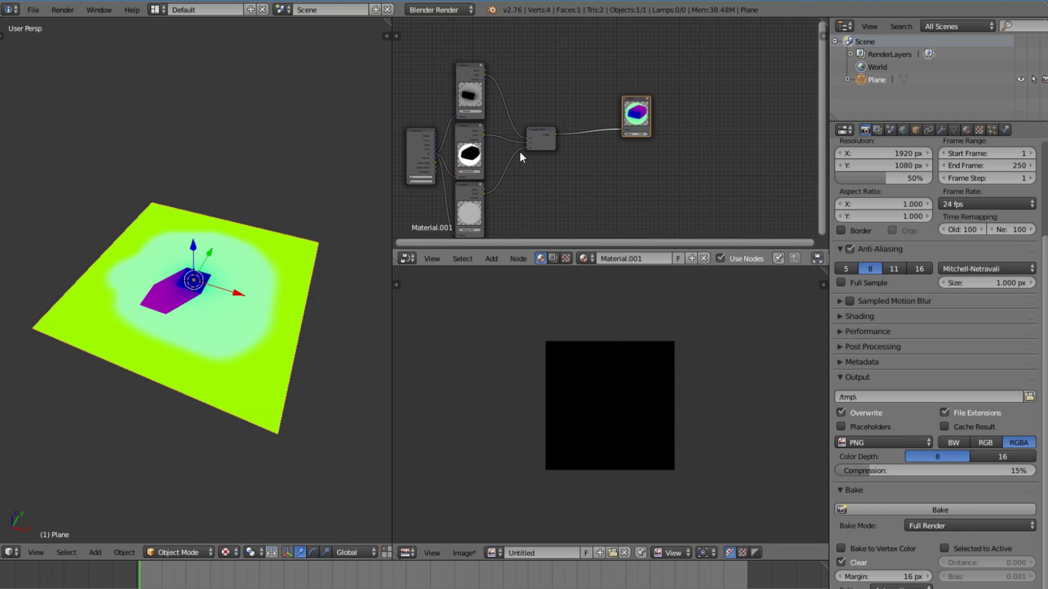
{"action": "scroll", "coordinate": [520, 152], "scroll_direction": "up", "scroll_amount": 2}
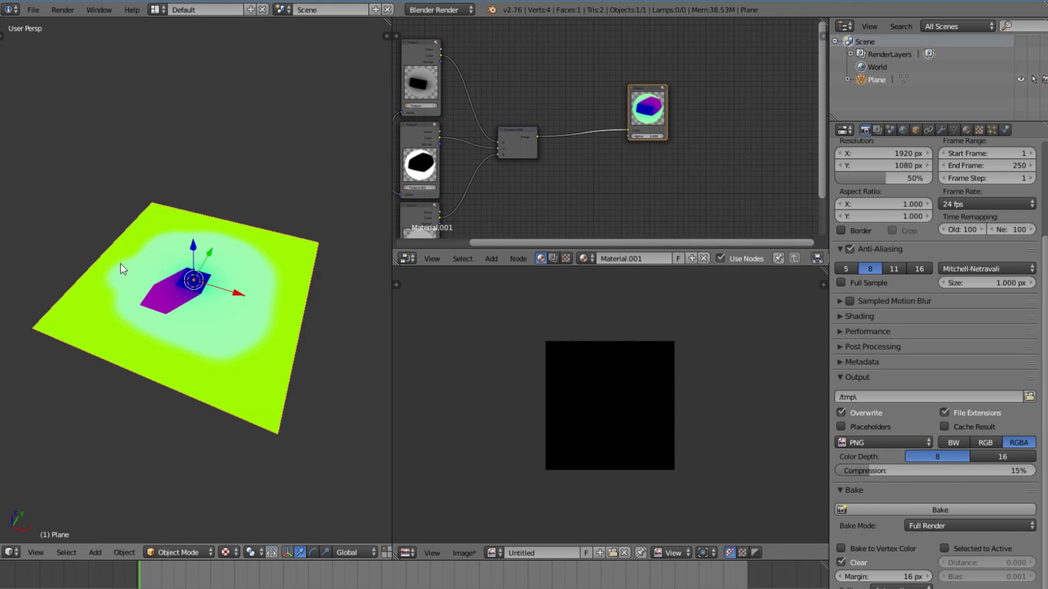
{"action": "scroll", "coordinate": [152, 334], "scroll_direction": "up", "scroll_amount": 3}
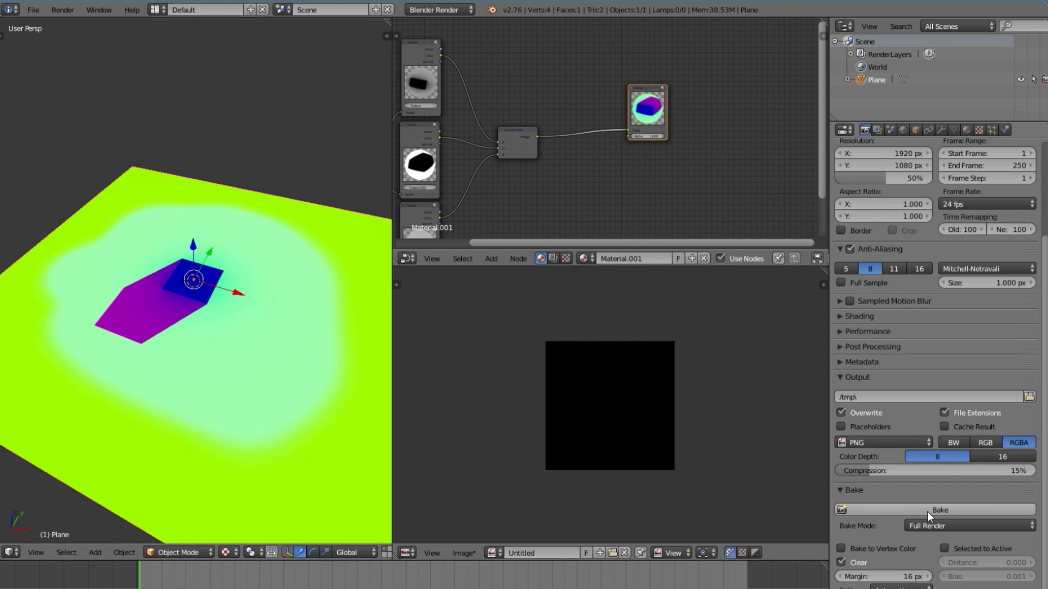
{"action": "left_click", "coordinate": [928, 510]}
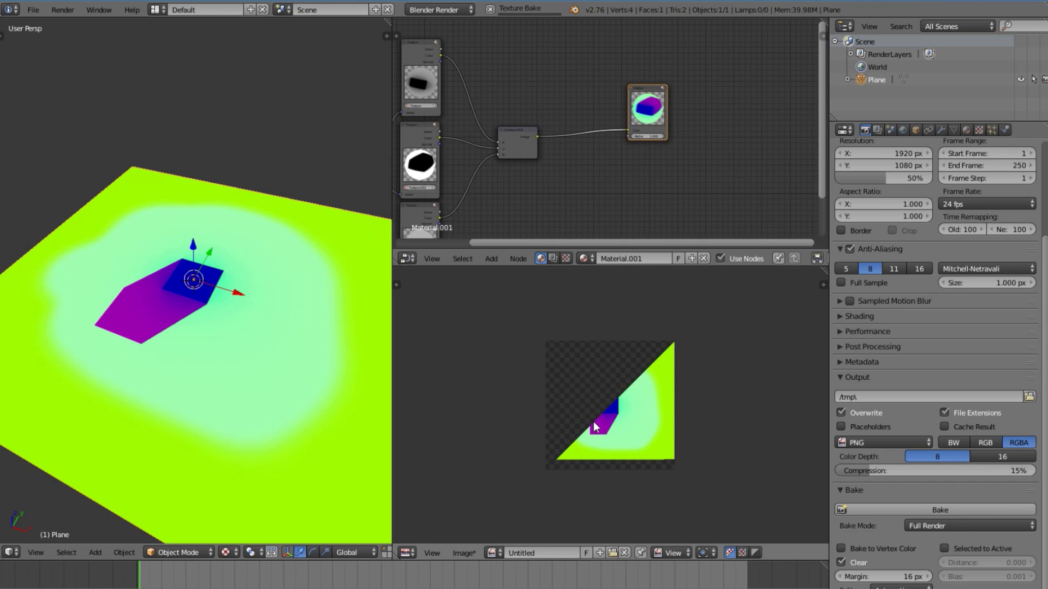
{"action": "scroll", "coordinate": [583, 424], "scroll_direction": "up", "scroll_amount": 3}
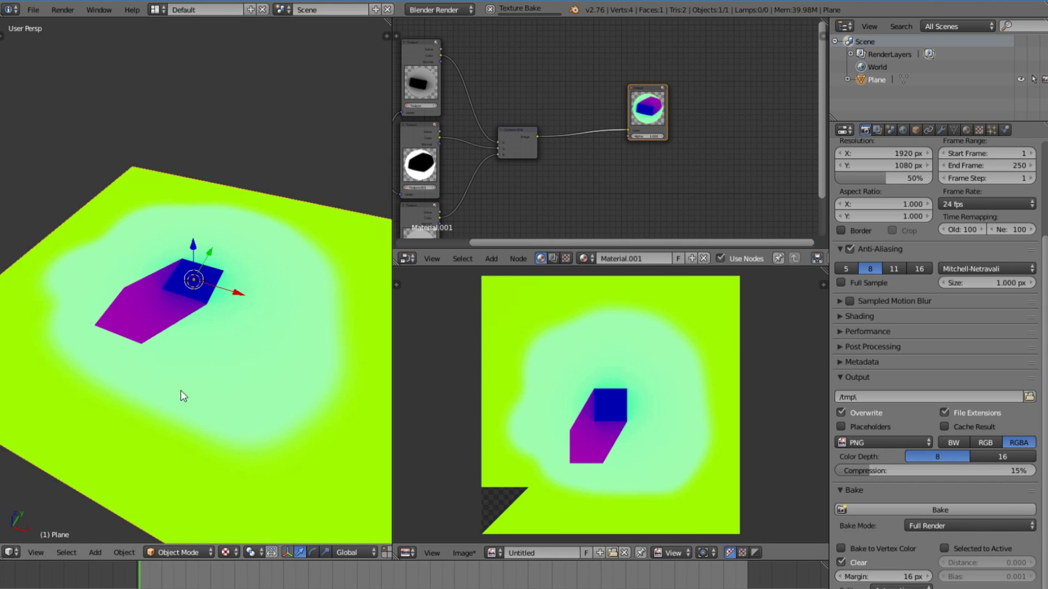
{"action": "scroll", "coordinate": [596, 458], "scroll_direction": "down", "scroll_amount": 2}
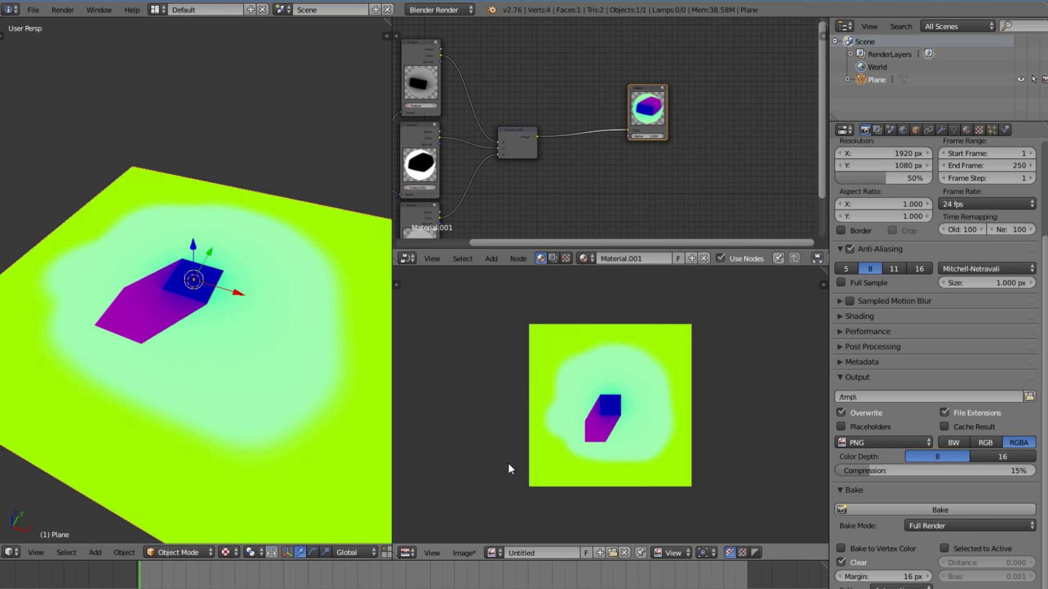
{"action": "scroll", "coordinate": [545, 458], "scroll_direction": "down", "scroll_amount": 2}
{"action": "scroll", "coordinate": [533, 490], "scroll_direction": "up", "scroll_amount": 5}
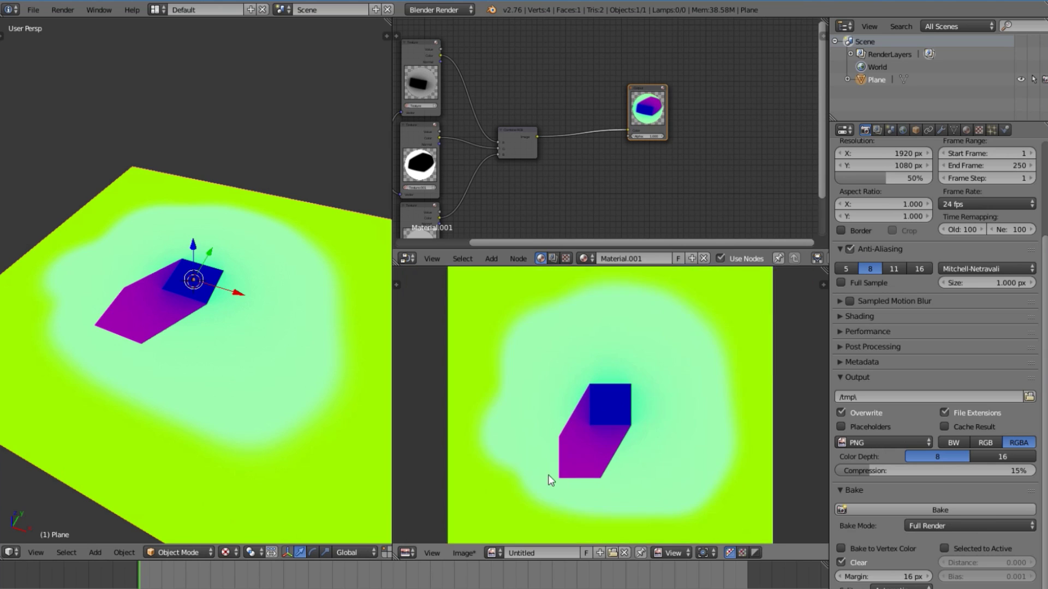
{"action": "scroll", "coordinate": [543, 480], "scroll_direction": "down", "scroll_amount": 1}
Save the baked Untitled image as mix.png into the Mix folder
{"action": "left_click", "coordinate": [463, 553]}
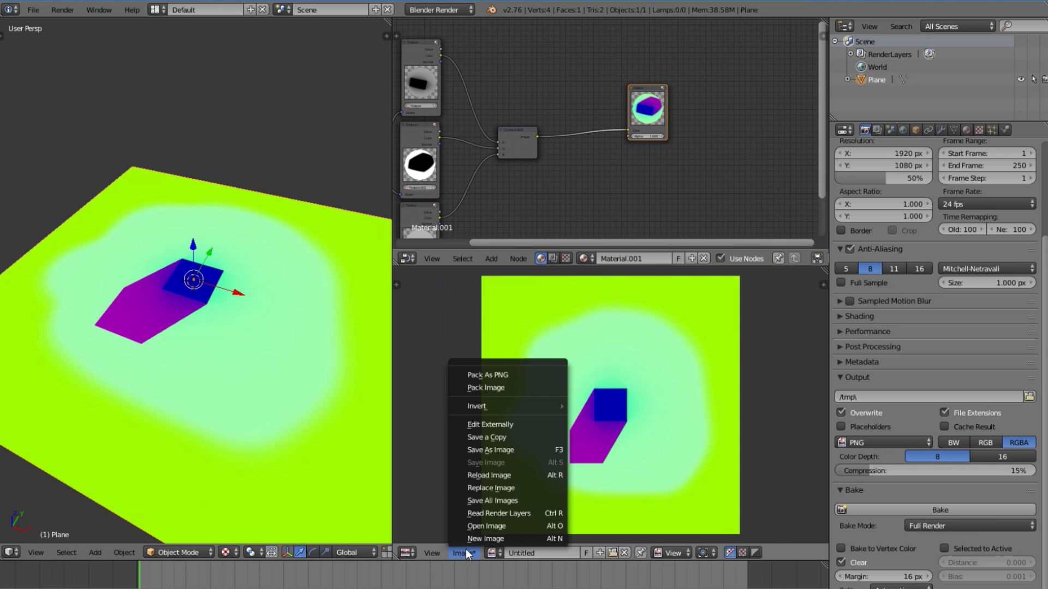
{"action": "left_click", "coordinate": [496, 448]}
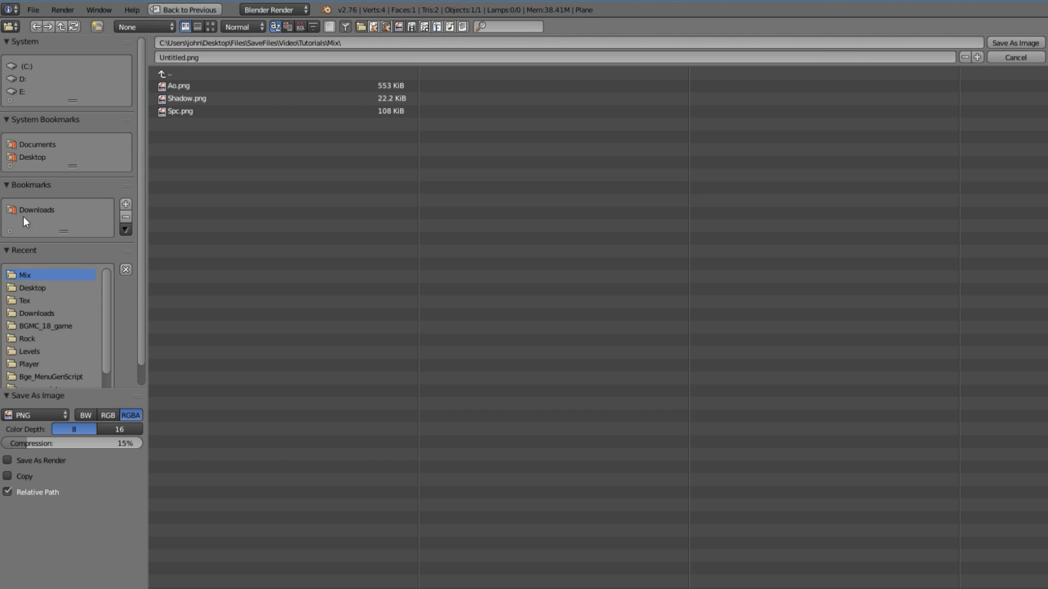
{"action": "double_click", "coordinate": [165, 59]}
{"action": "type", "text": "mix"}
{"action": "key", "text": "Return"}
{"action": "left_click", "coordinate": [1013, 42]}
{"action": "scroll", "coordinate": [590, 334], "scroll_direction": "down", "scroll_amount": 2}
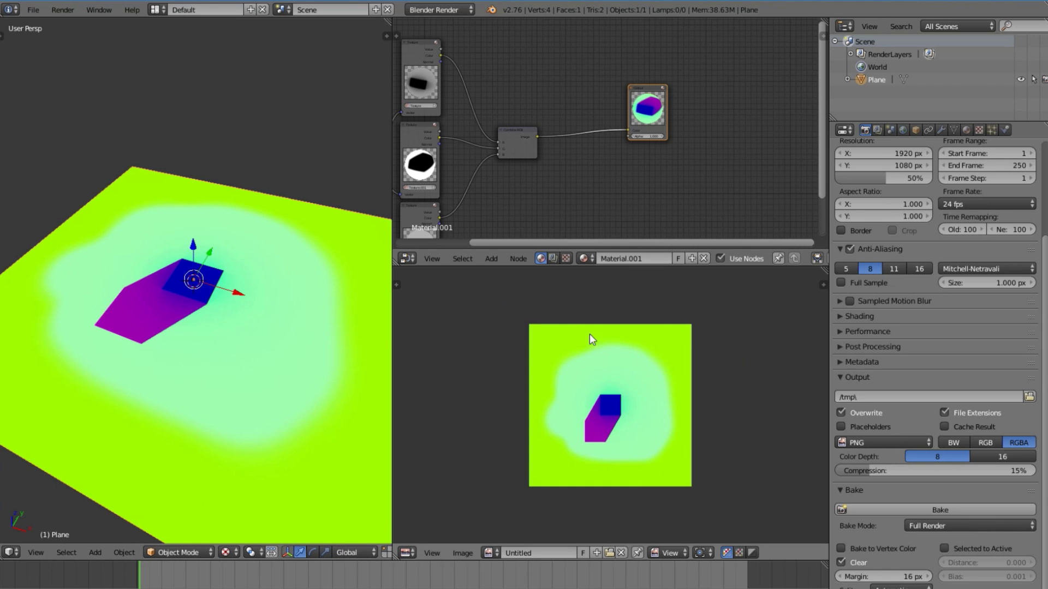
Move the Output node right, widen the 3D viewport and zoom onto the baked plane
{"action": "scroll", "coordinate": [635, 157], "scroll_direction": "up", "scroll_amount": 2}
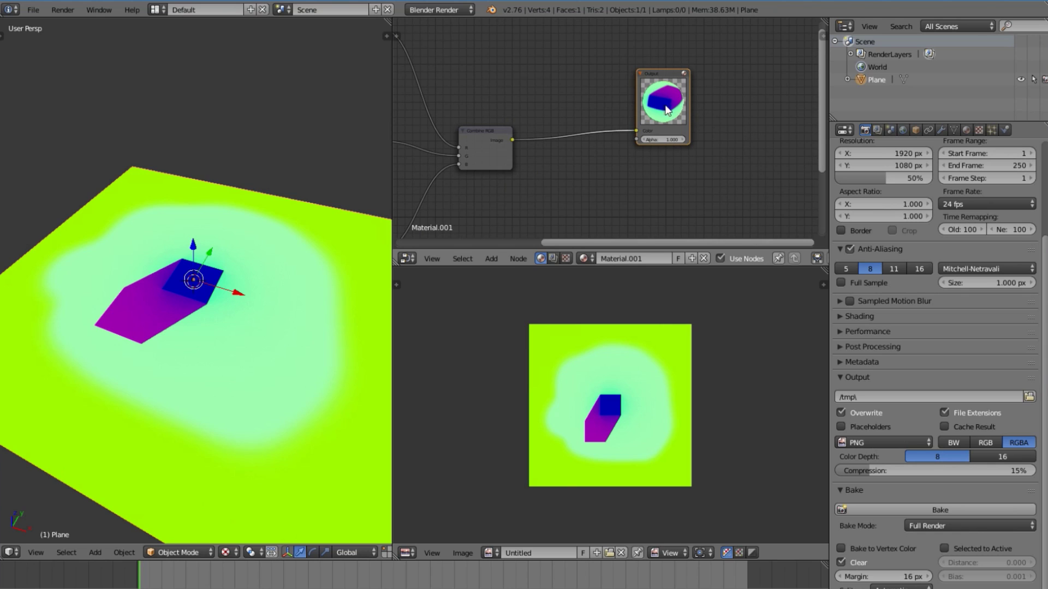
{"action": "left_click_drag", "start_coordinate": [666, 111], "coordinate": [735, 111]}
{"action": "scroll", "coordinate": [261, 397], "scroll_direction": "down", "scroll_amount": 4}
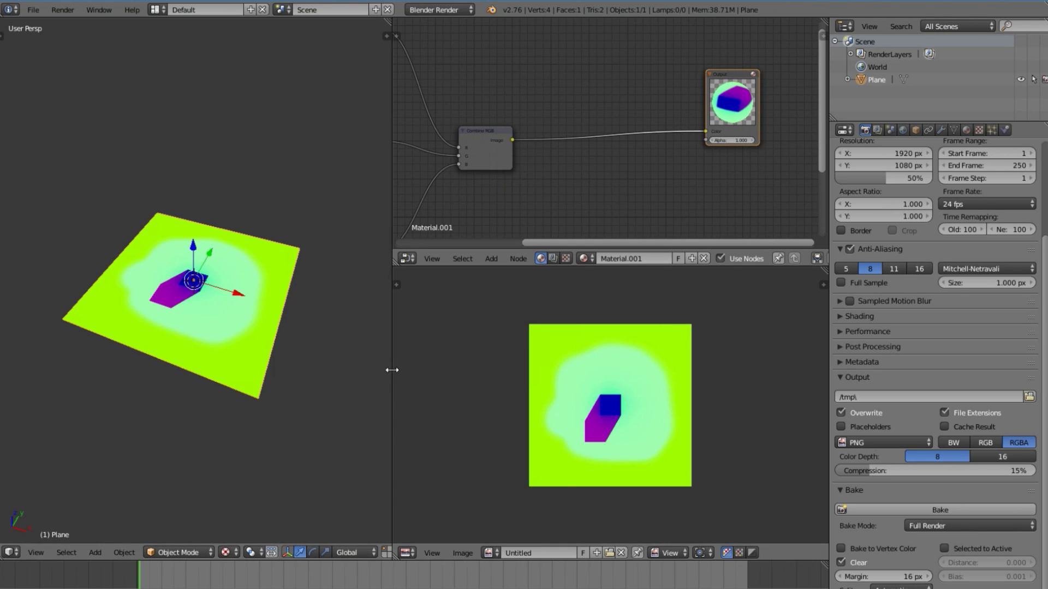
{"action": "left_click_drag", "start_coordinate": [391, 370], "coordinate": [463, 370]}
{"action": "scroll", "coordinate": [267, 356], "scroll_direction": "up", "scroll_amount": 3}
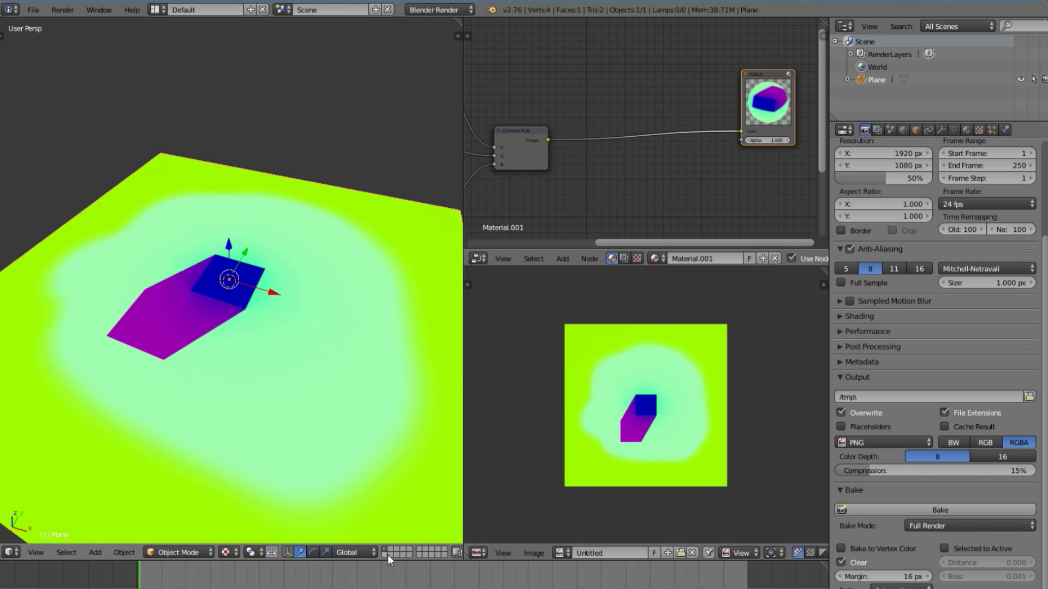
Delete the baked plane and add a new plane scaled to 7.7 and lowered along Z
{"action": "key", "text": "Delete"}
{"action": "key", "text": "shift+a"}
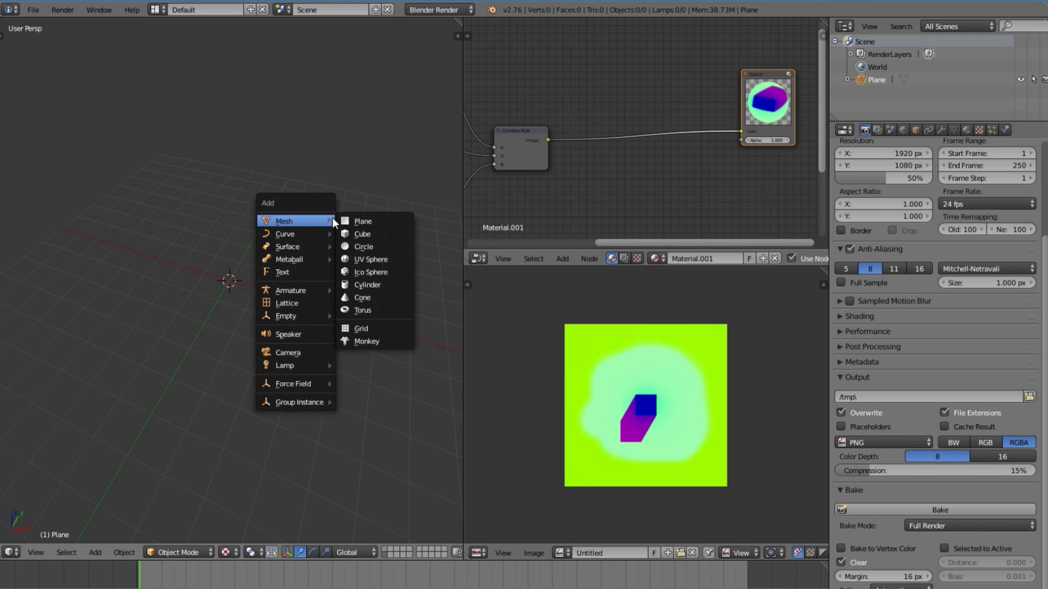
{"action": "left_click", "coordinate": [342, 222]}
{"action": "key", "text": "s"}
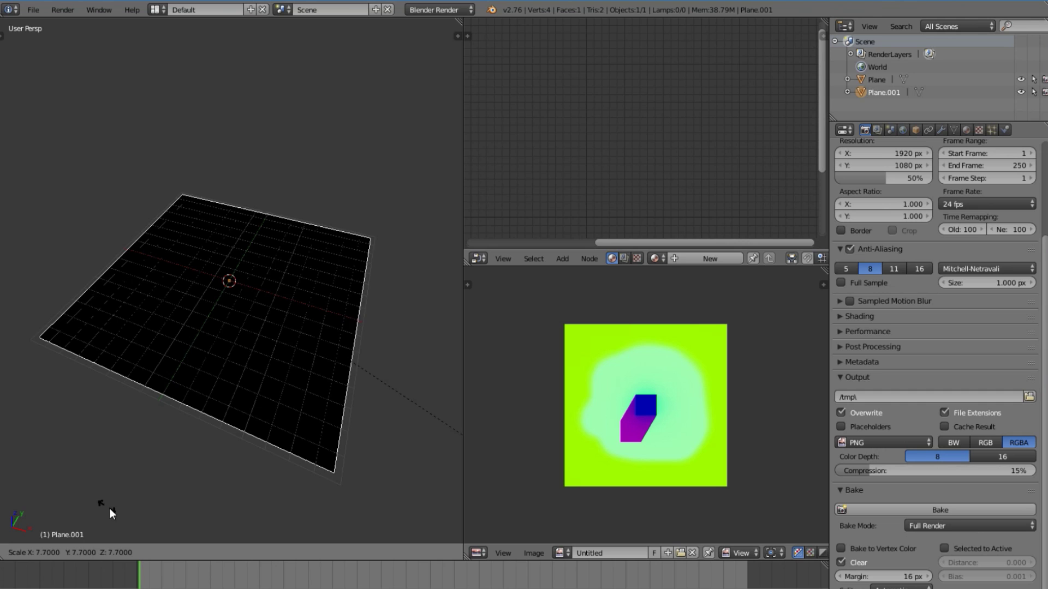
{"action": "left_click", "coordinate": [119, 523]}
{"action": "middle_click_drag", "start_coordinate": [234, 409], "coordinate": [215, 367]}
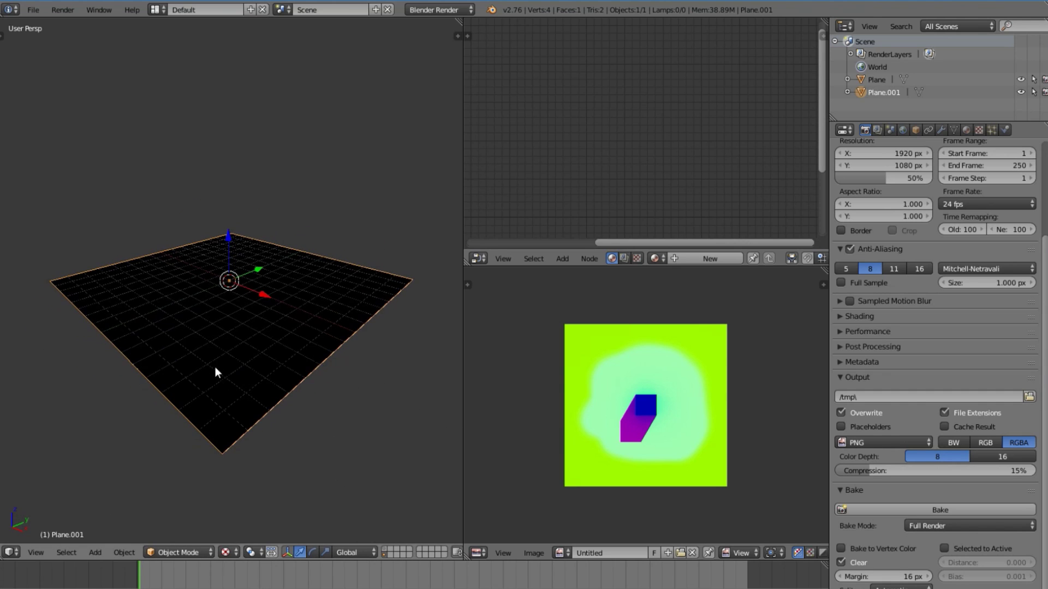
{"action": "key", "text": "g"}
{"action": "key", "text": "z"}
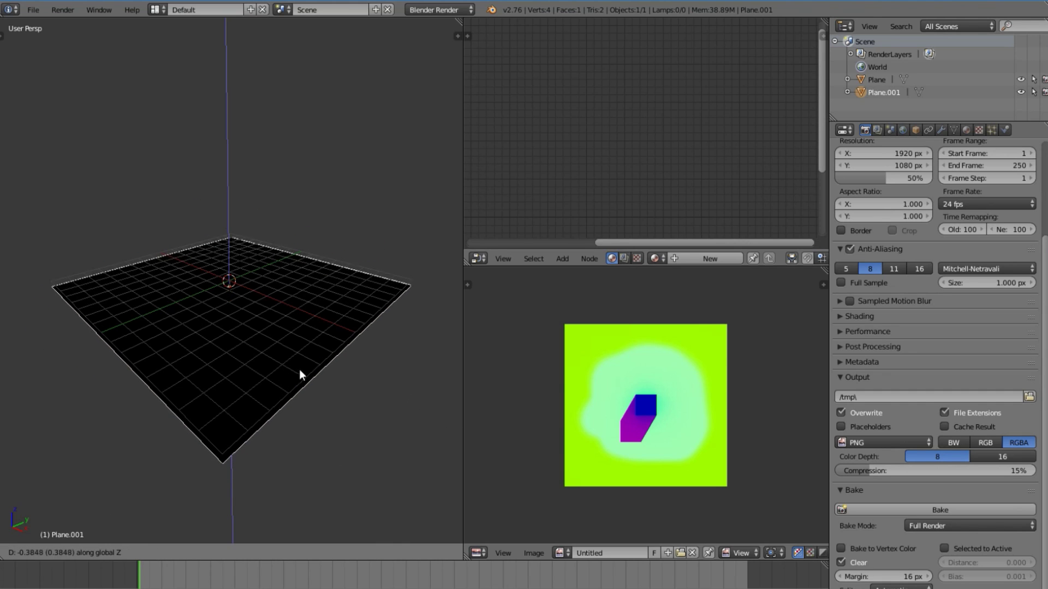
{"action": "left_click", "coordinate": [306, 364]}
Create node-enabled material Material.002 for the new plane and enlarge the node editor
{"action": "left_click", "coordinate": [682, 260]}
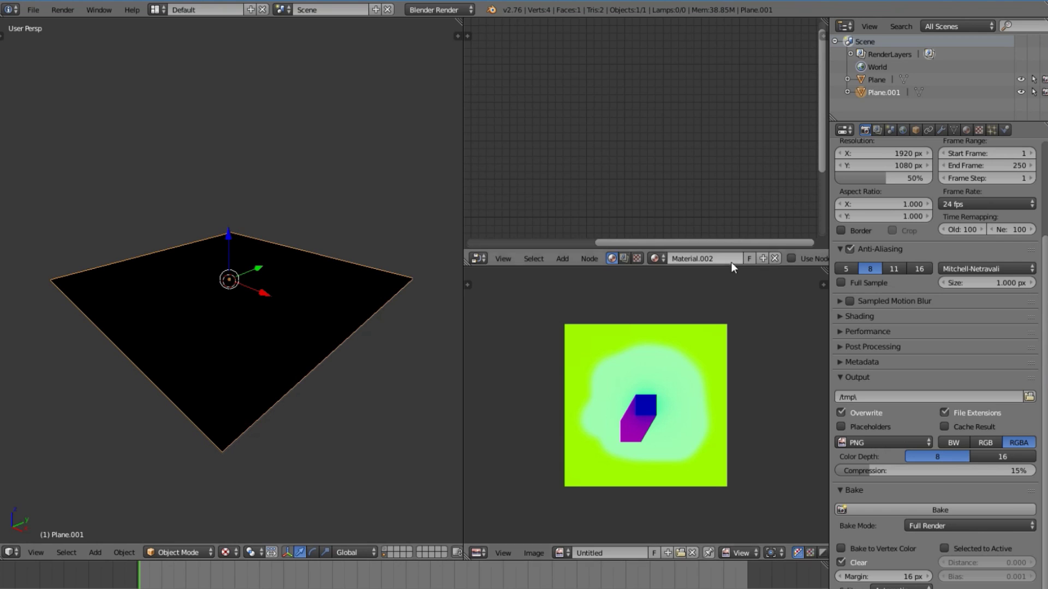
{"action": "left_click_drag", "start_coordinate": [462, 424], "coordinate": [326, 424]}
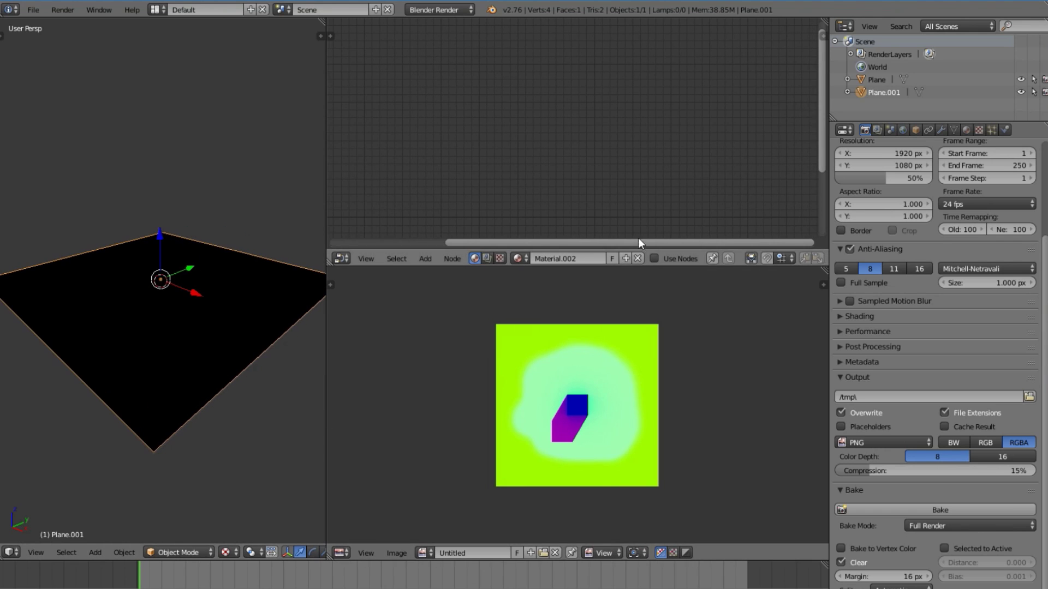
{"action": "left_click", "coordinate": [654, 257]}
{"action": "left_click_drag", "start_coordinate": [657, 266], "coordinate": [659, 410]}
{"action": "middle_click_drag", "start_coordinate": [109, 207], "coordinate": [85, 188]}
Replace the default Material node with a Geometry node whose UV links to Output colour
{"action": "key", "text": "Home"}
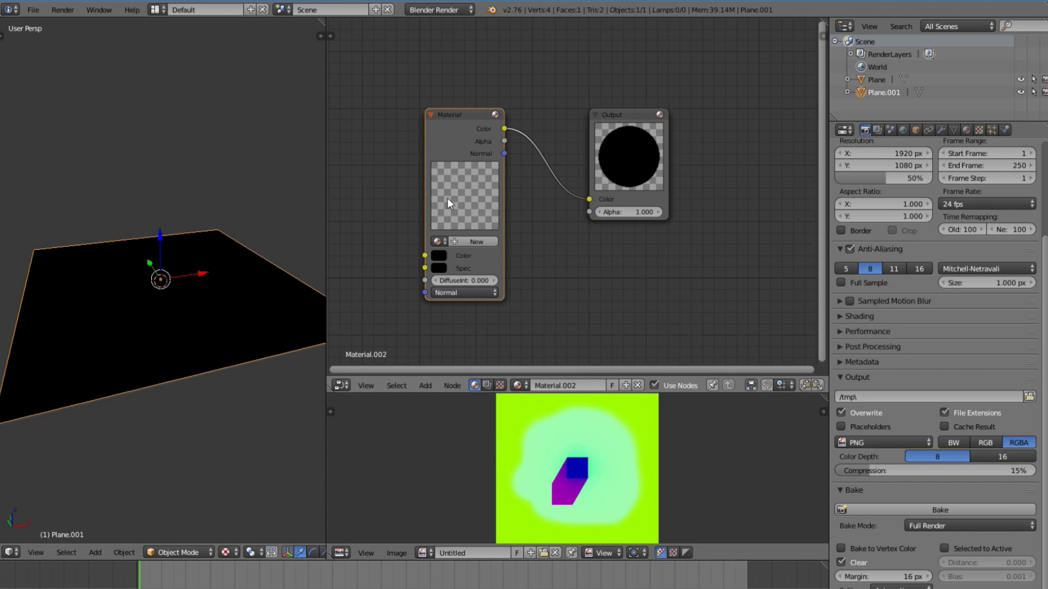
{"action": "middle_click_drag", "start_coordinate": [423, 166], "coordinate": [559, 164]}
{"action": "key", "text": "x"}
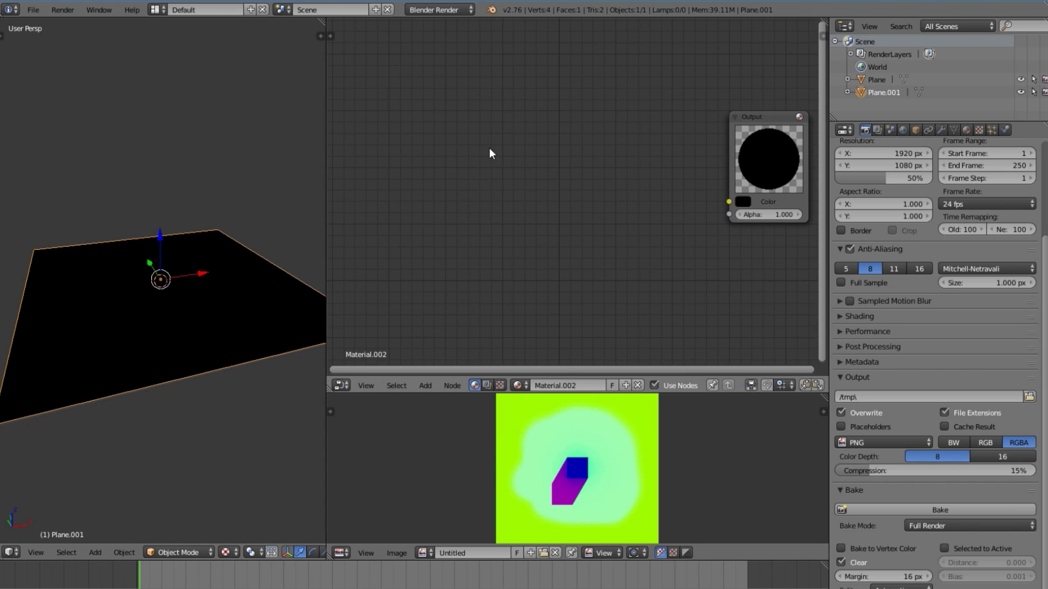
{"action": "key", "text": "shift+a"}
{"action": "mouse_move", "coordinate": [492, 162]}
{"action": "left_click", "coordinate": [545, 243]}
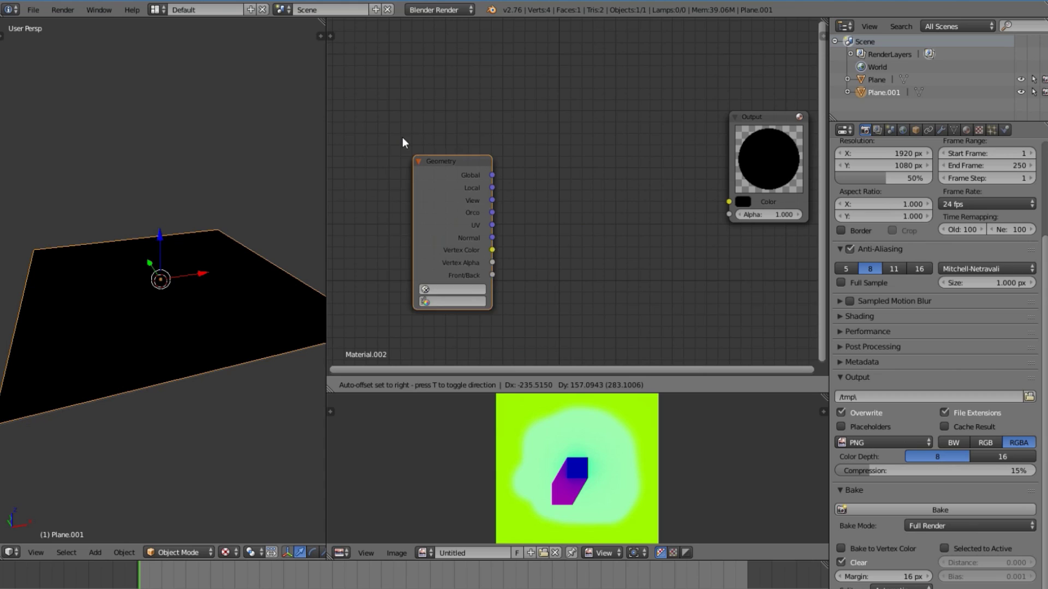
{"action": "left_click", "coordinate": [438, 165]}
{"action": "left_click_drag", "start_coordinate": [470, 198], "coordinate": [730, 201]}
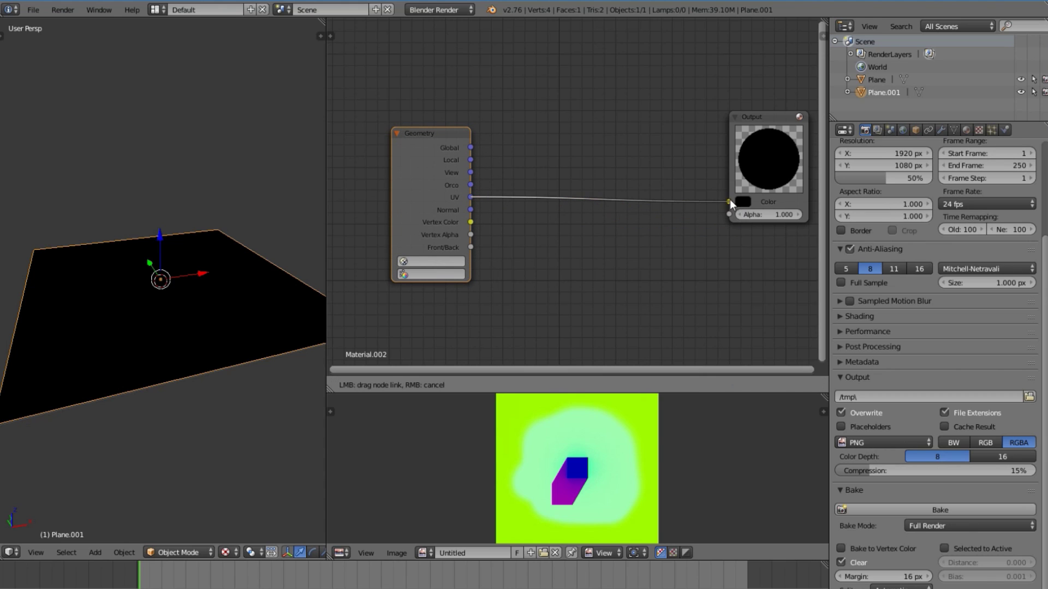
Insert a Texture input node onto the UV-to-Output link and show its texture settings
{"action": "key", "text": "shift+a"}
{"action": "mouse_move", "coordinate": [489, 192]}
{"action": "left_click", "coordinate": [535, 259]}
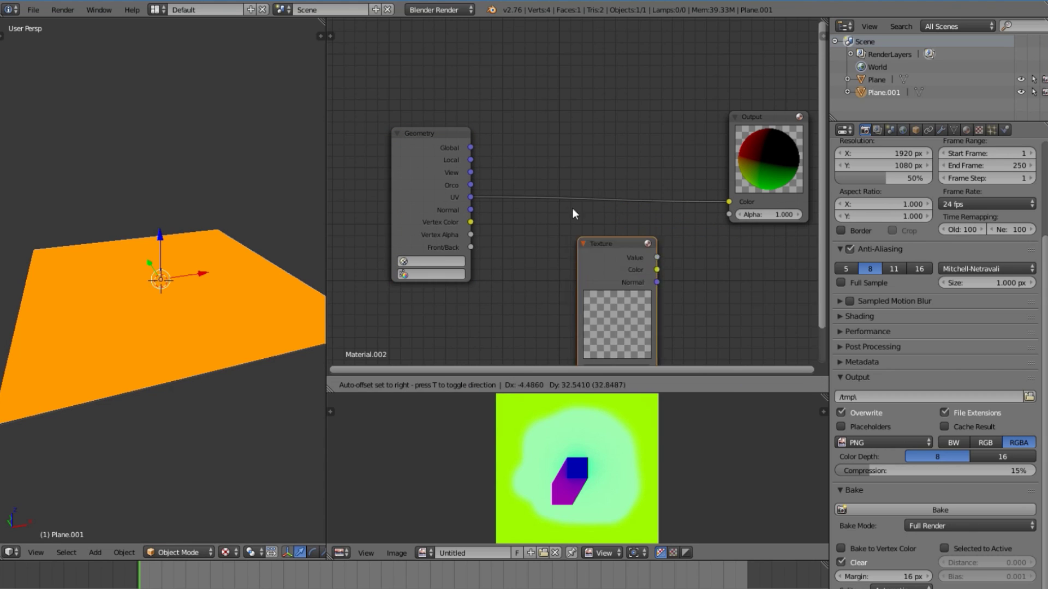
{"action": "left_click", "coordinate": [581, 96]}
{"action": "left_click", "coordinate": [980, 130]}
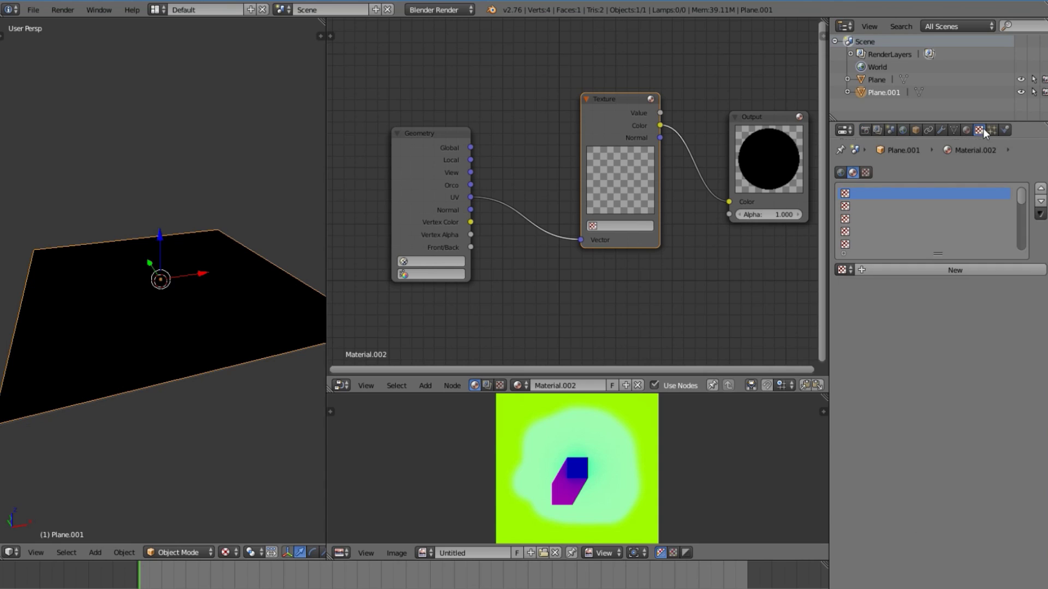
Create Texture.003 loaded from mix.png in the Mix folder, then unlink it from the slot
{"action": "left_click", "coordinate": [971, 271]}
{"action": "left_click", "coordinate": [967, 473]}
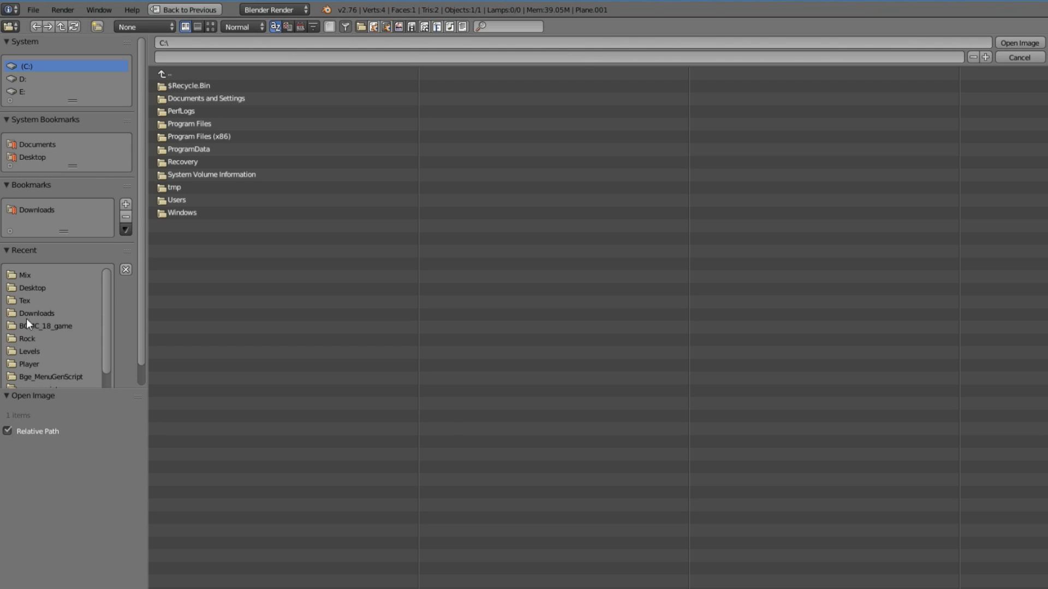
{"action": "left_click", "coordinate": [26, 274]}
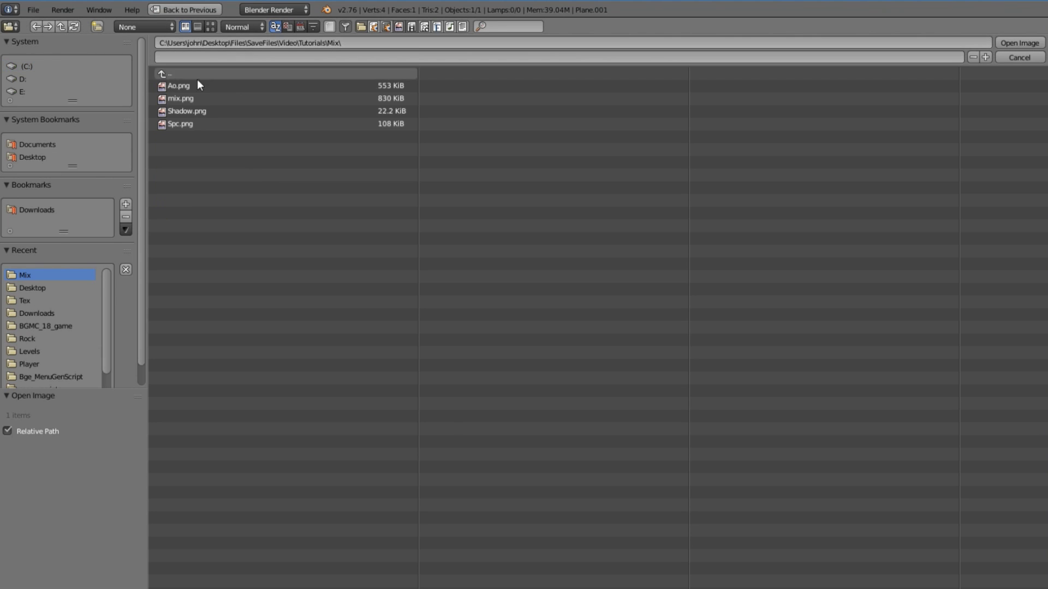
{"action": "double_click", "coordinate": [195, 96]}
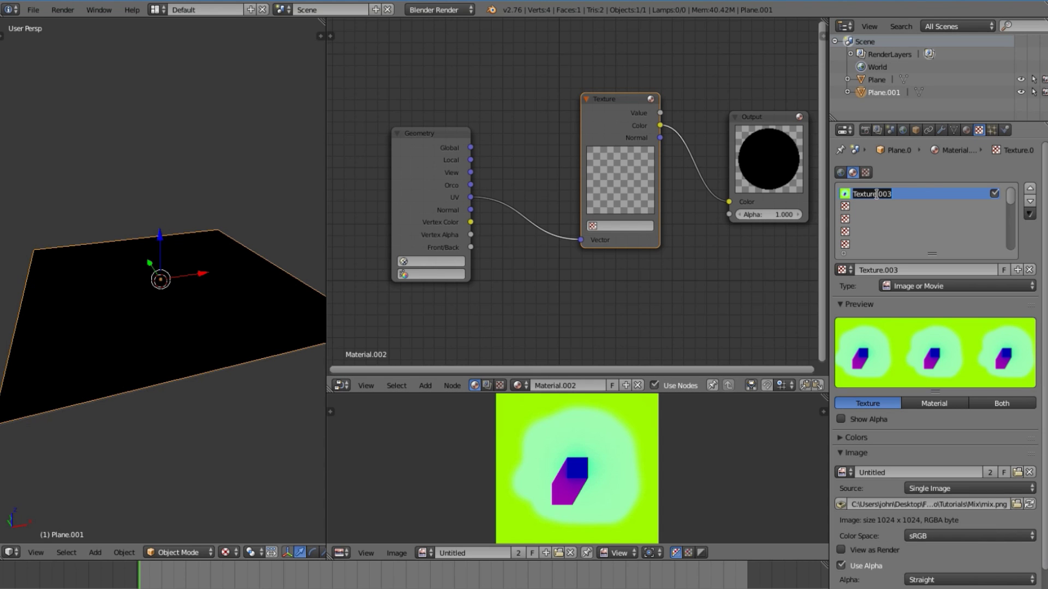
{"action": "left_click", "coordinate": [917, 166]}
{"action": "left_click", "coordinate": [593, 225]}
{"action": "left_click", "coordinate": [1029, 270]}
Insert a temporary Material node between the Texture node and Output
{"action": "middle_click_drag", "start_coordinate": [691, 194], "coordinate": [611, 208]}
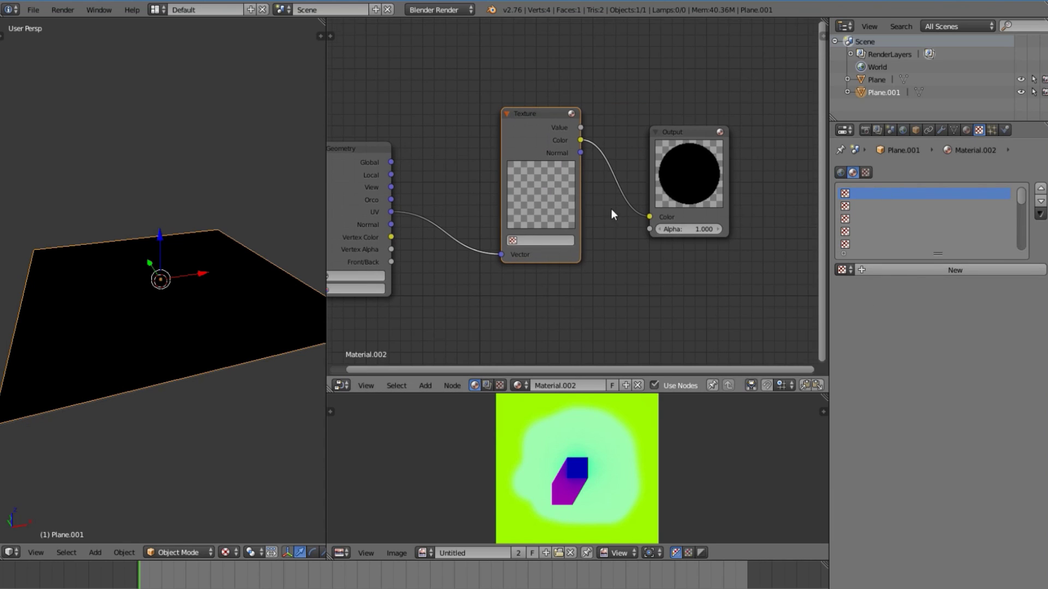
{"action": "key", "text": "shift+a"}
{"action": "mouse_move", "coordinate": [560, 157]}
{"action": "left_click", "coordinate": [620, 159]}
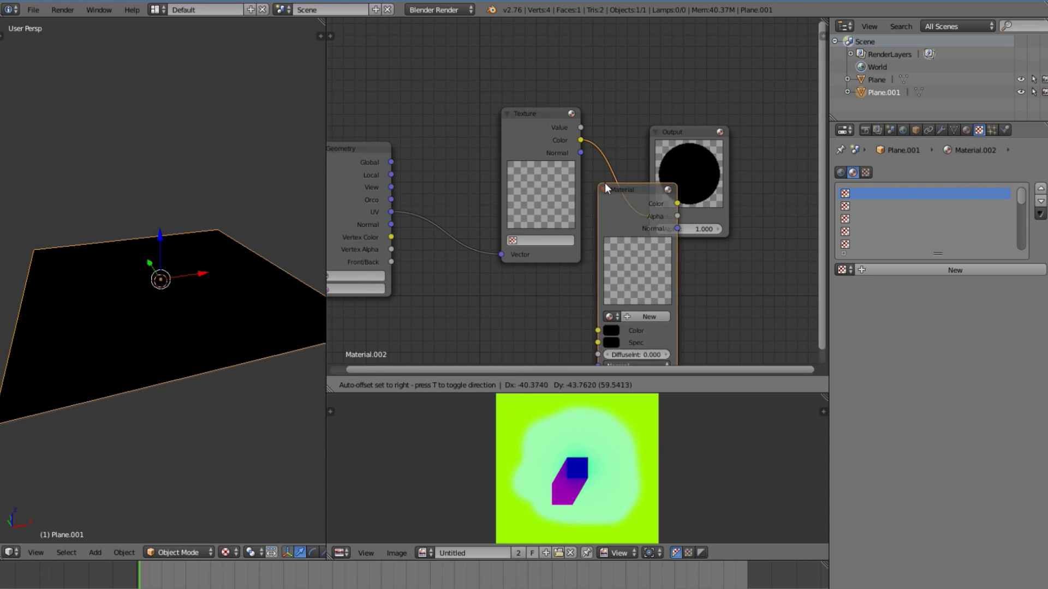
{"action": "left_click", "coordinate": [620, 103]}
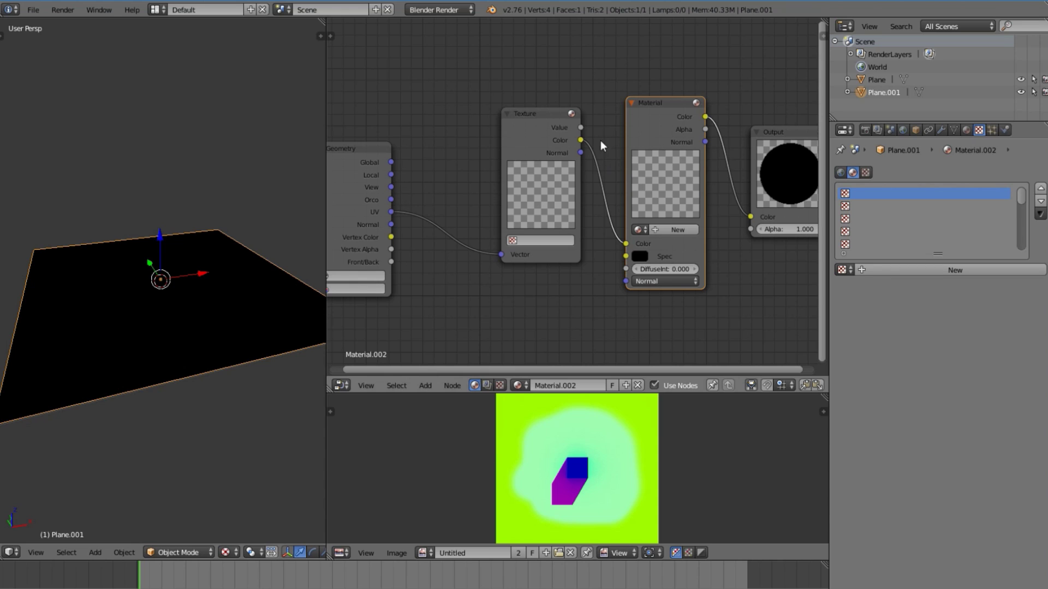
Remove the Material node again and assign Texture.003 to the Texture node
{"action": "left_click", "coordinate": [849, 268]}
{"action": "key", "text": "ctrl+x"}
{"action": "left_click", "coordinate": [555, 240]}
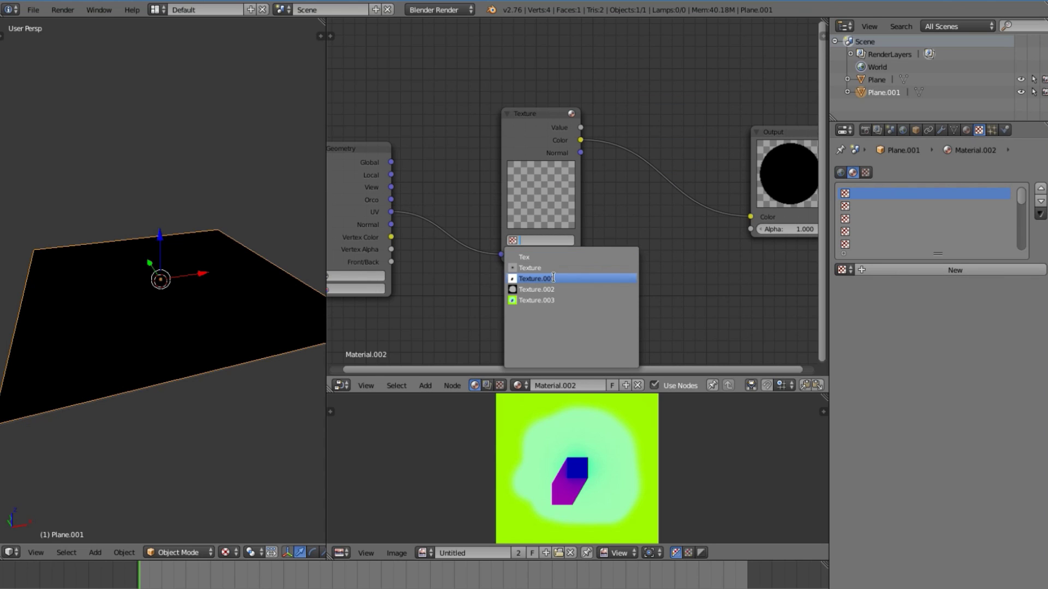
{"action": "key", "text": "Down"}
{"action": "key", "text": "Down"}
{"action": "key", "text": "Return"}
Reset the new plane's UVs in Edit Mode, return to Object Mode and deselect to inspect
{"action": "left_click_drag", "start_coordinate": [552, 202], "coordinate": [475, 248]}
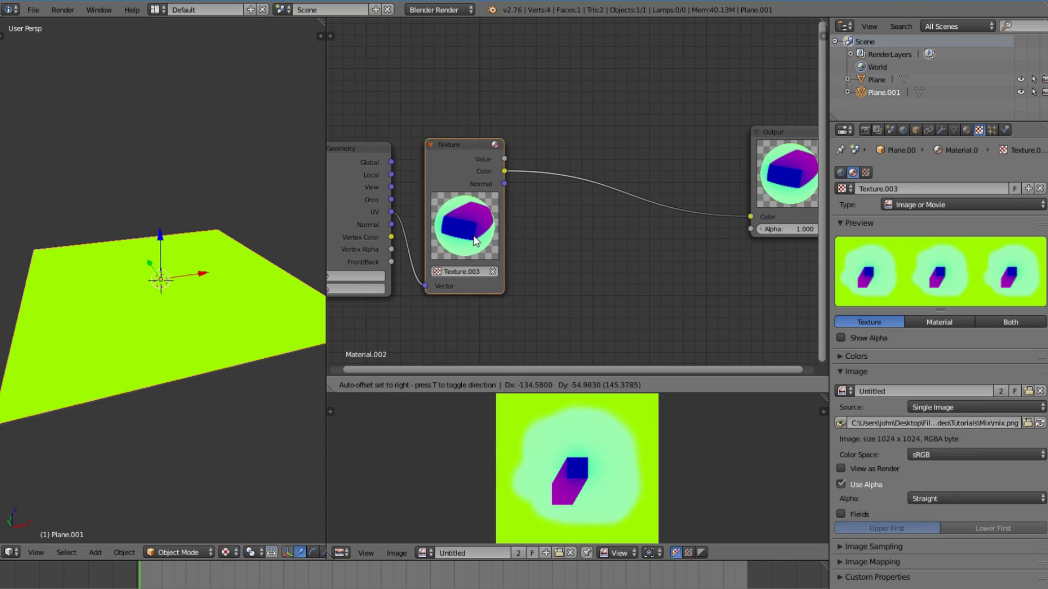
{"action": "middle_click_drag", "start_coordinate": [191, 245], "coordinate": [182, 294]}
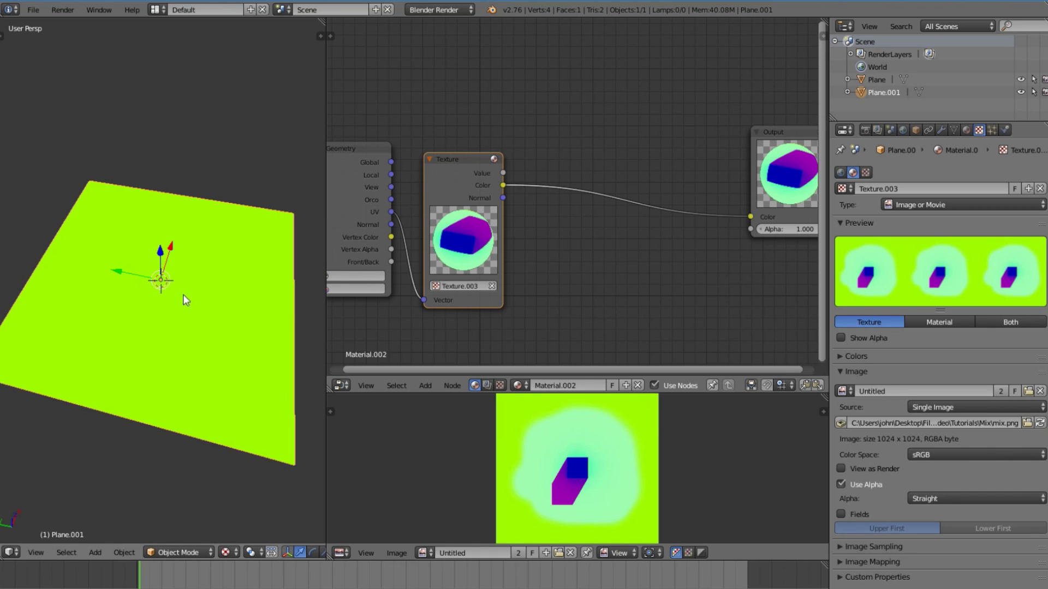
{"action": "key", "text": "Tab"}
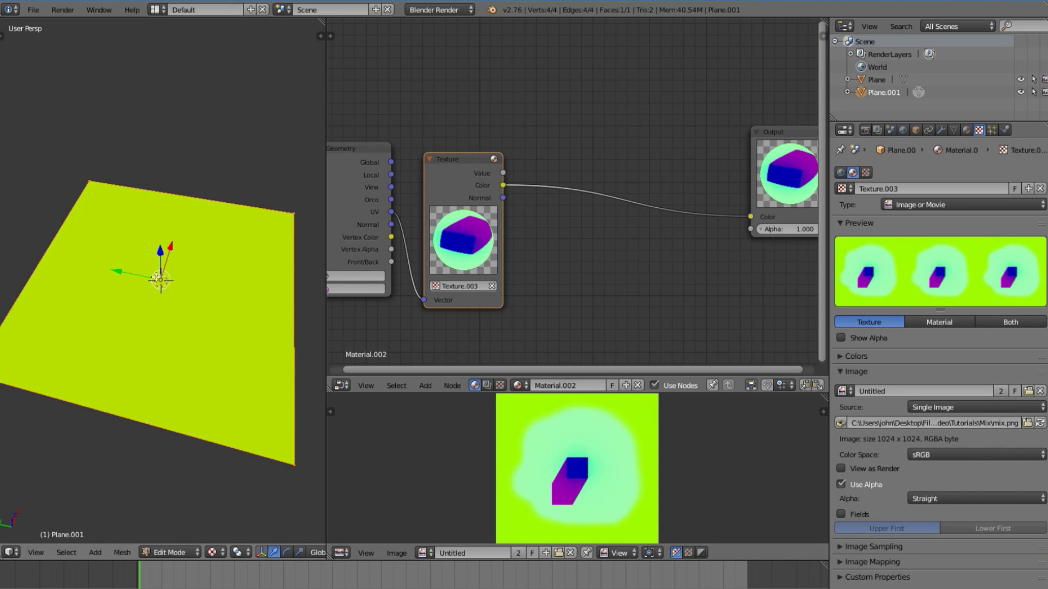
{"action": "key", "text": "u"}
{"action": "left_click", "coordinate": [158, 271]}
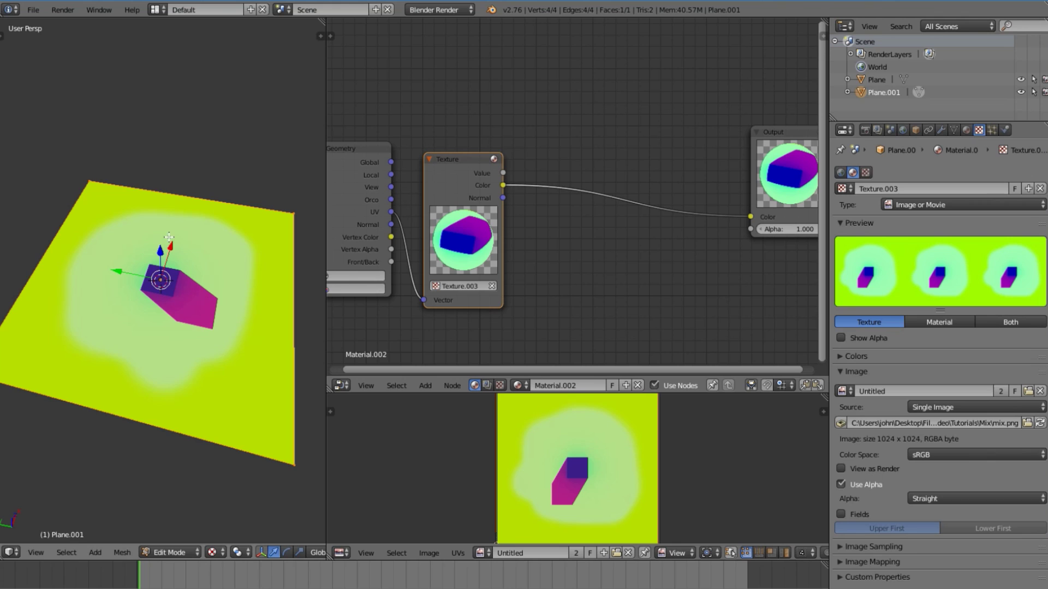
{"action": "key", "text": "u"}
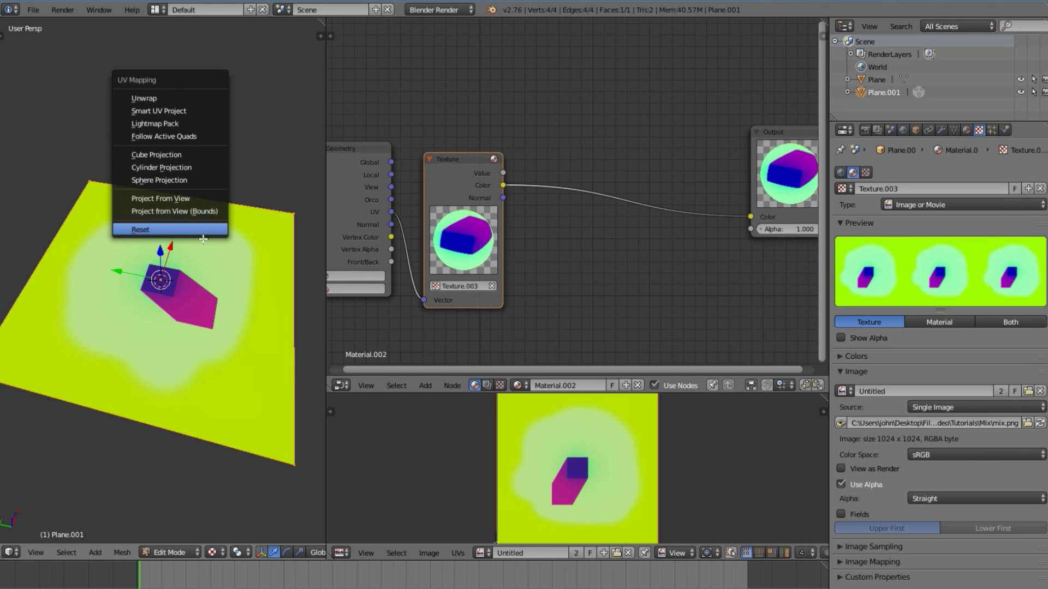
{"action": "left_click", "coordinate": [203, 234]}
{"action": "key", "text": "Tab"}
{"action": "middle_click_drag", "start_coordinate": [149, 297], "coordinate": [89, 289]}
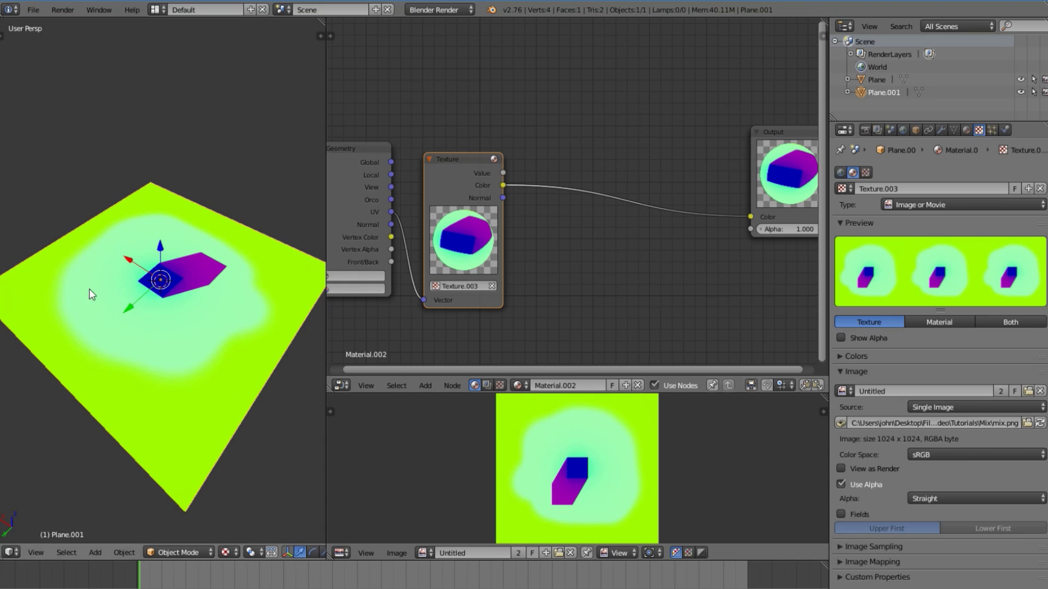
{"action": "key", "text": "a"}
{"action": "scroll", "coordinate": [201, 286], "scroll_direction": "up", "scroll_amount": 5}
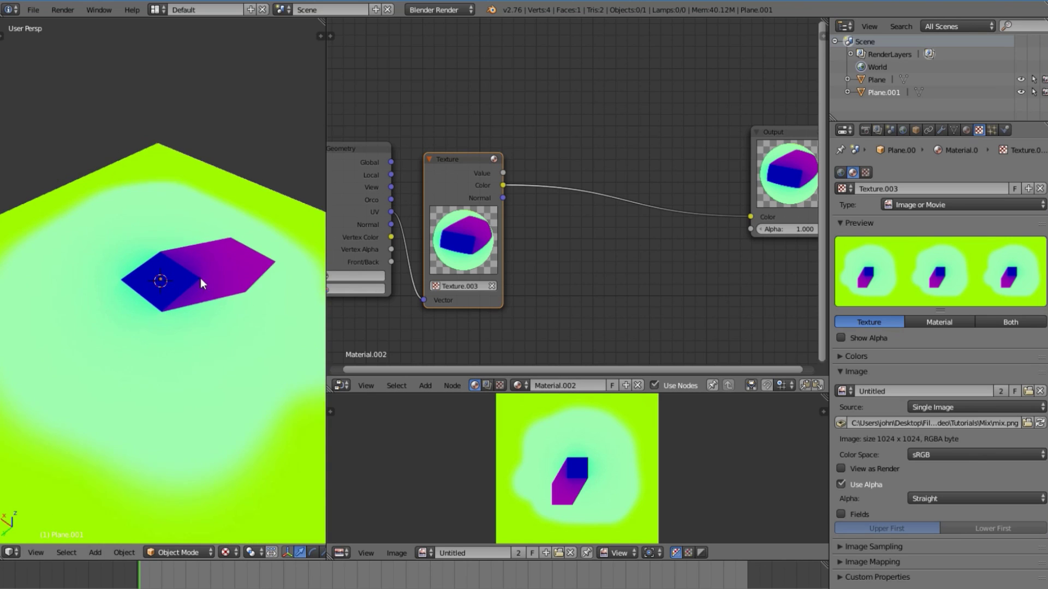
{"action": "scroll", "coordinate": [201, 282], "scroll_direction": "down", "scroll_amount": 3}
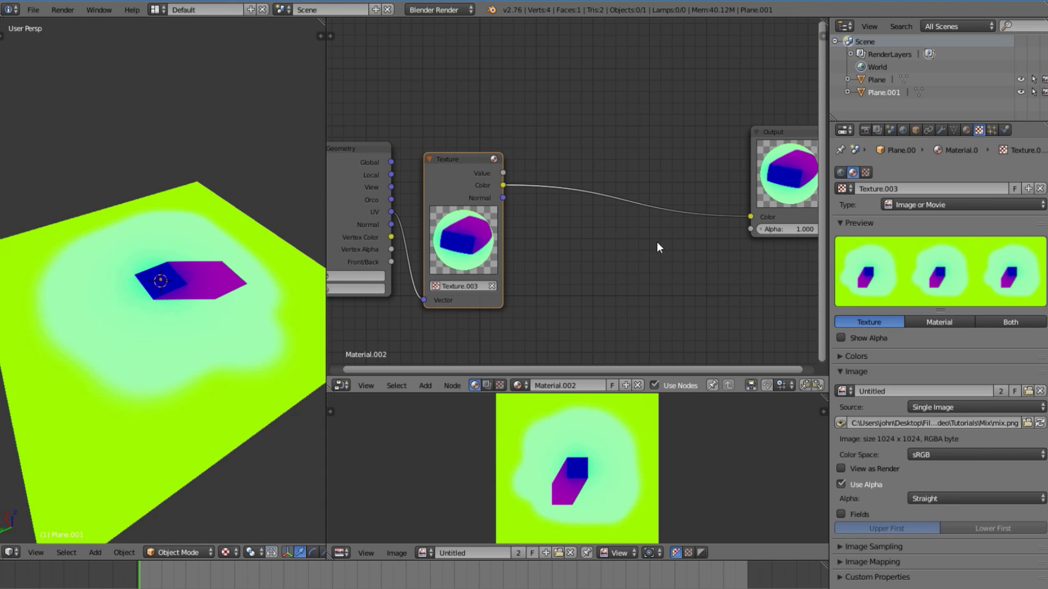
Add a Point lamp, raise it above the textured plane, and reselect Plane.001
{"action": "scroll", "coordinate": [545, 273], "scroll_direction": "down", "scroll_amount": 2}
{"action": "left_click_drag", "start_coordinate": [688, 198], "coordinate": [895, 158]}
{"action": "key", "text": "shift+a"}
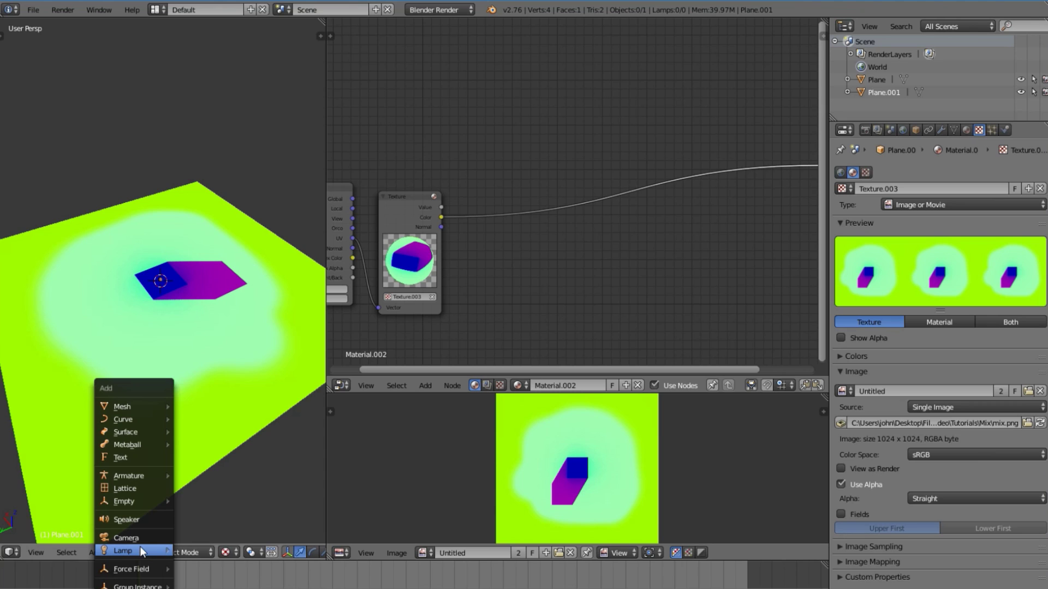
{"action": "mouse_move", "coordinate": [141, 549]}
{"action": "left_click", "coordinate": [198, 496]}
{"action": "middle_click_drag", "start_coordinate": [135, 441], "coordinate": [234, 335]}
{"action": "key", "text": "g"}
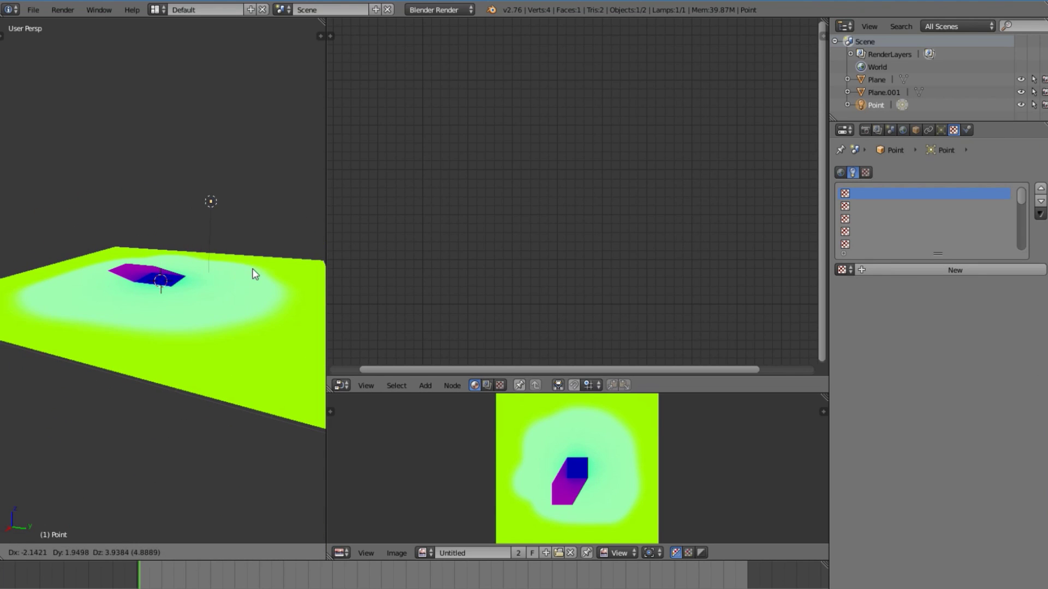
{"action": "left_click", "coordinate": [255, 271]}
{"action": "key", "text": "n"}
{"action": "key", "text": "n"}
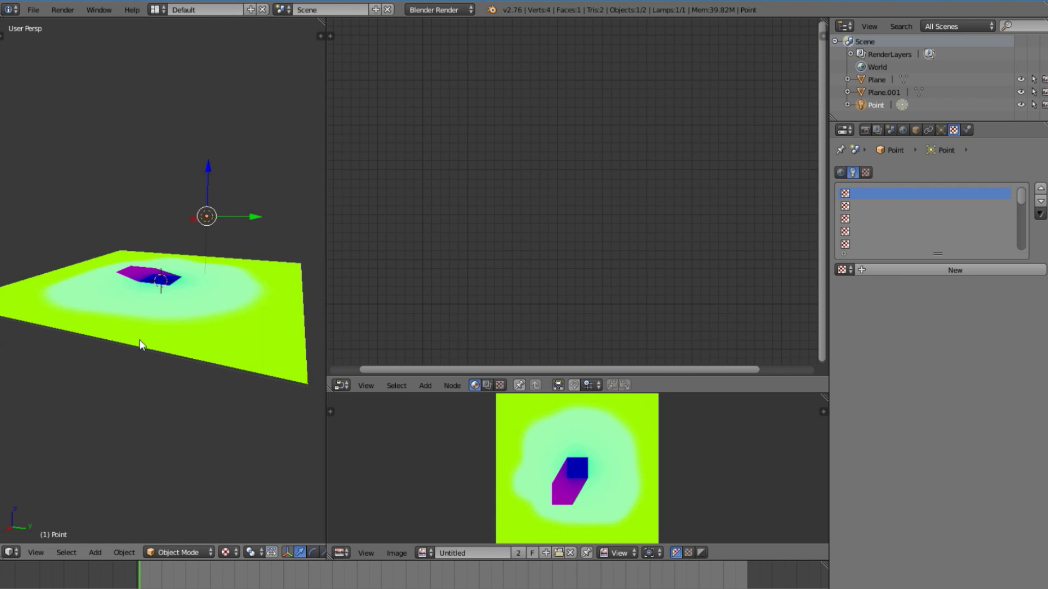
{"action": "middle_click_drag", "start_coordinate": [139, 340], "coordinate": [248, 329]}
{"action": "right_click", "coordinate": [247, 329]}
Drop a Material node onto the texture link and give it a new material
{"action": "middle_click_drag", "start_coordinate": [466, 263], "coordinate": [482, 304]}
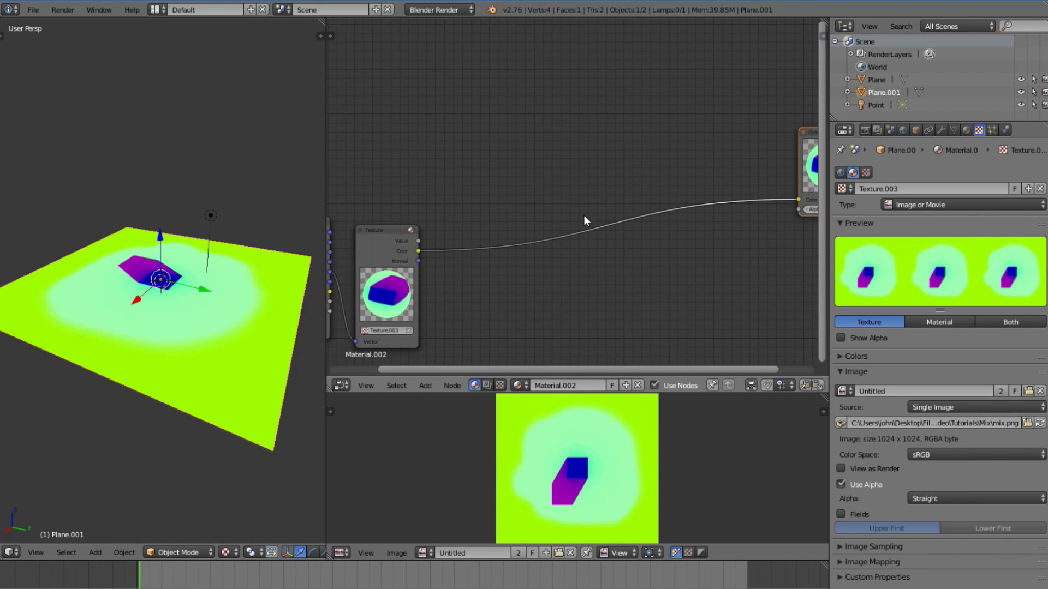
{"action": "key", "text": "shift+a"}
{"action": "mouse_move", "coordinate": [581, 227]}
{"action": "left_click", "coordinate": [627, 230]}
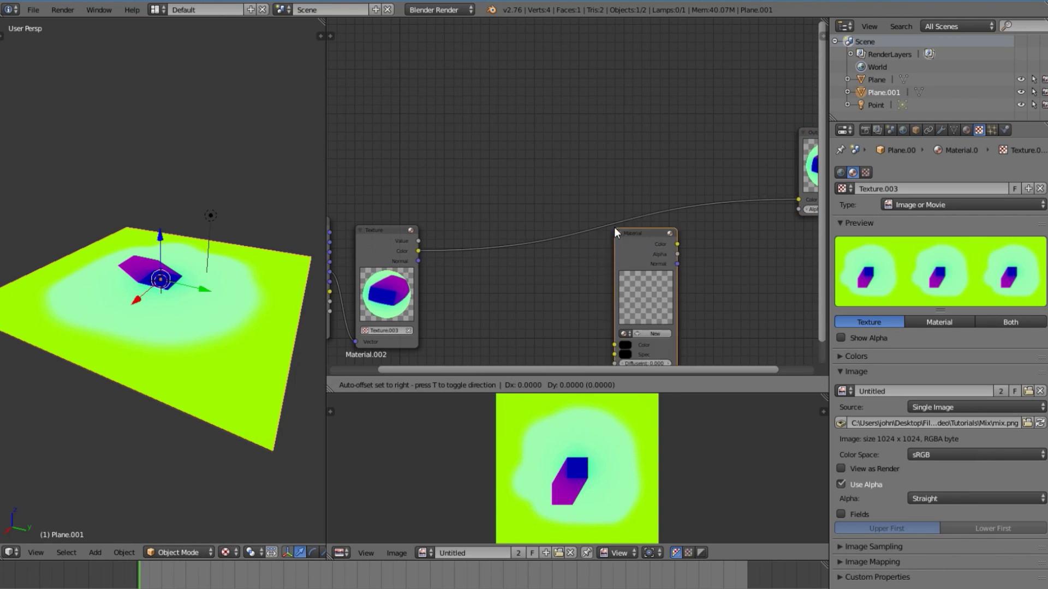
{"action": "left_click", "coordinate": [582, 120]}
{"action": "left_click", "coordinate": [630, 228]}
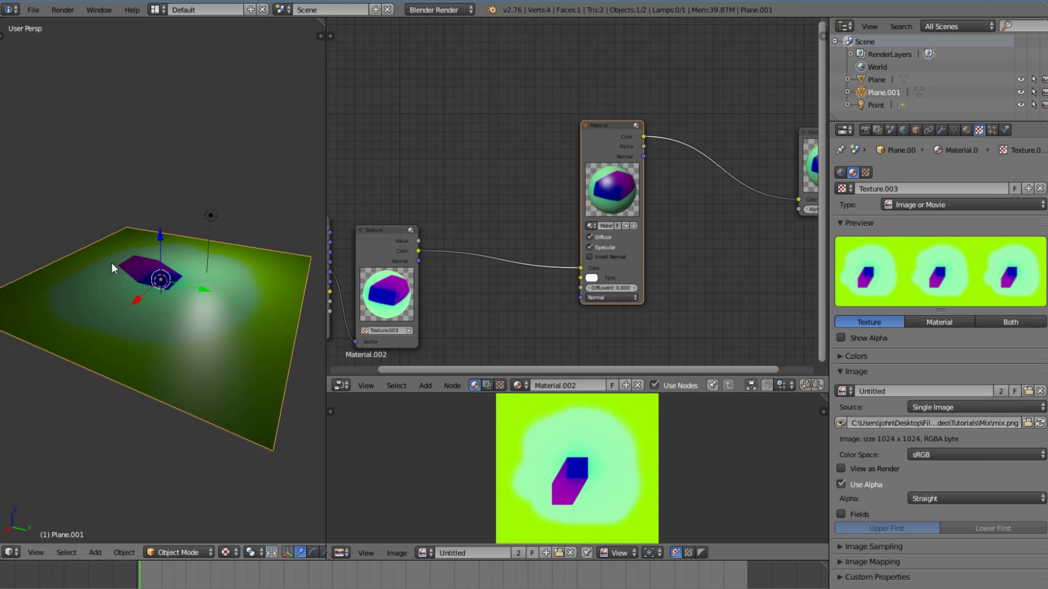
Move the point lamp sideways at a fixed height, then reselect Plane.001
{"action": "middle_click_drag", "start_coordinate": [112, 263], "coordinate": [198, 296]}
{"action": "scroll", "coordinate": [180, 224], "scroll_direction": "up", "scroll_amount": 2}
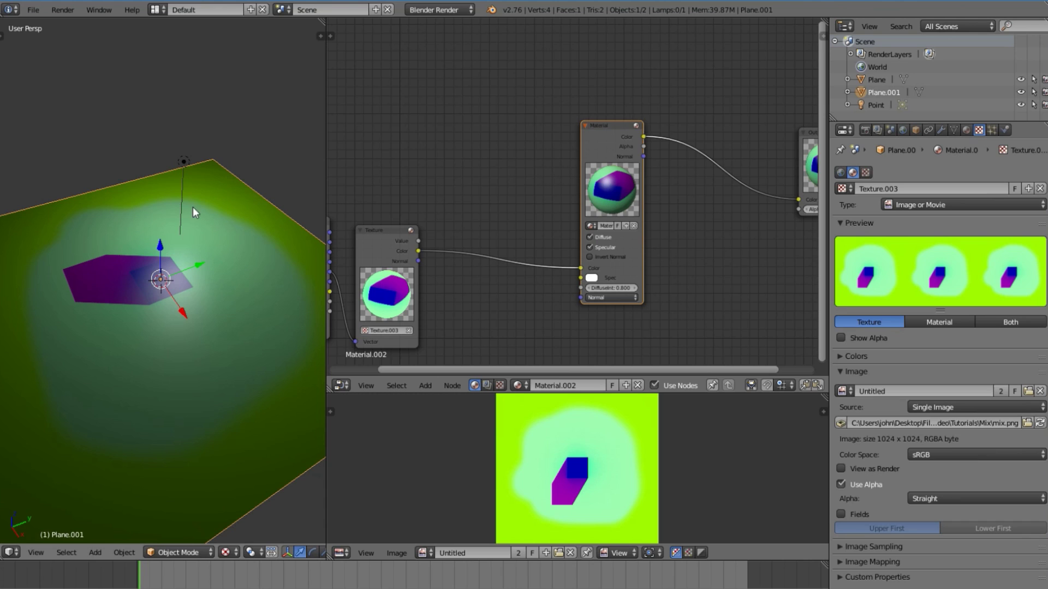
{"action": "right_click", "coordinate": [183, 162]}
{"action": "key", "text": "g"}
{"action": "key", "text": "shift+z"}
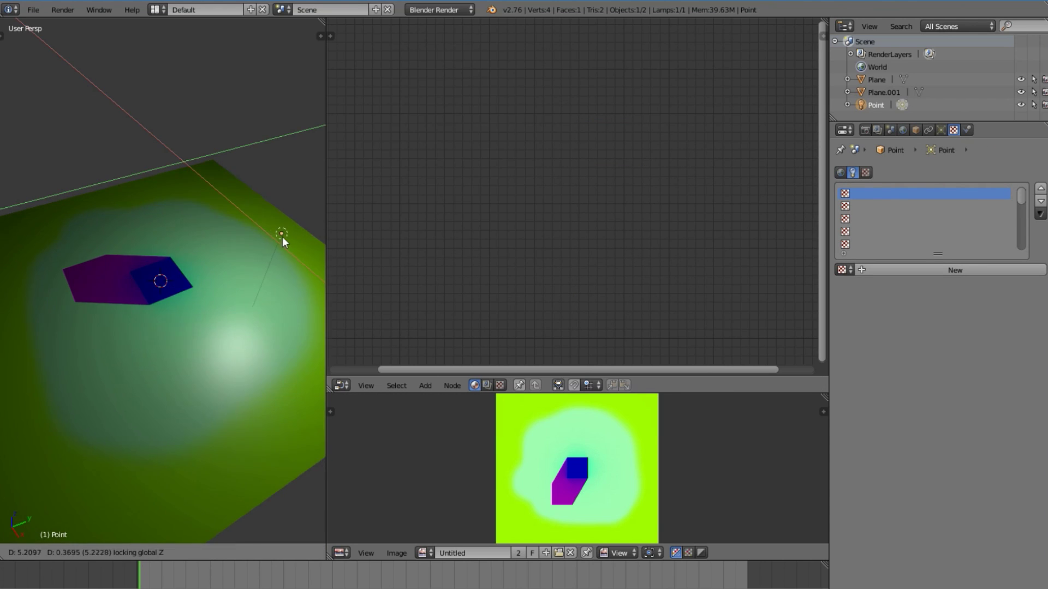
{"action": "left_click", "coordinate": [310, 228]}
{"action": "right_click", "coordinate": [204, 312]}
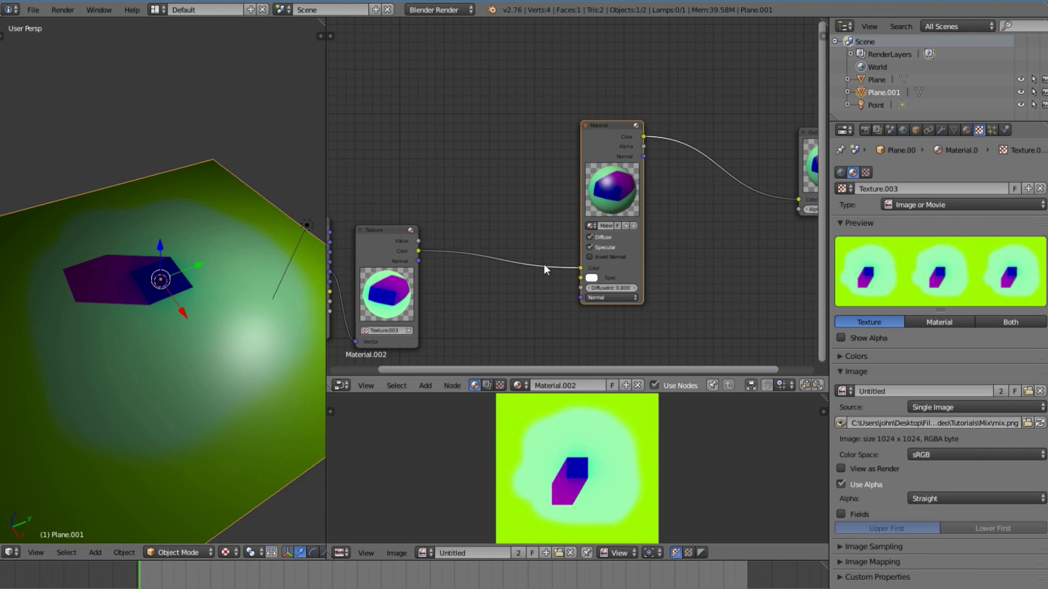
Insert Separate RGB after the Texture node, wiring G to material Color and B to Spec
{"action": "middle_click_drag", "start_coordinate": [553, 275], "coordinate": [667, 278]}
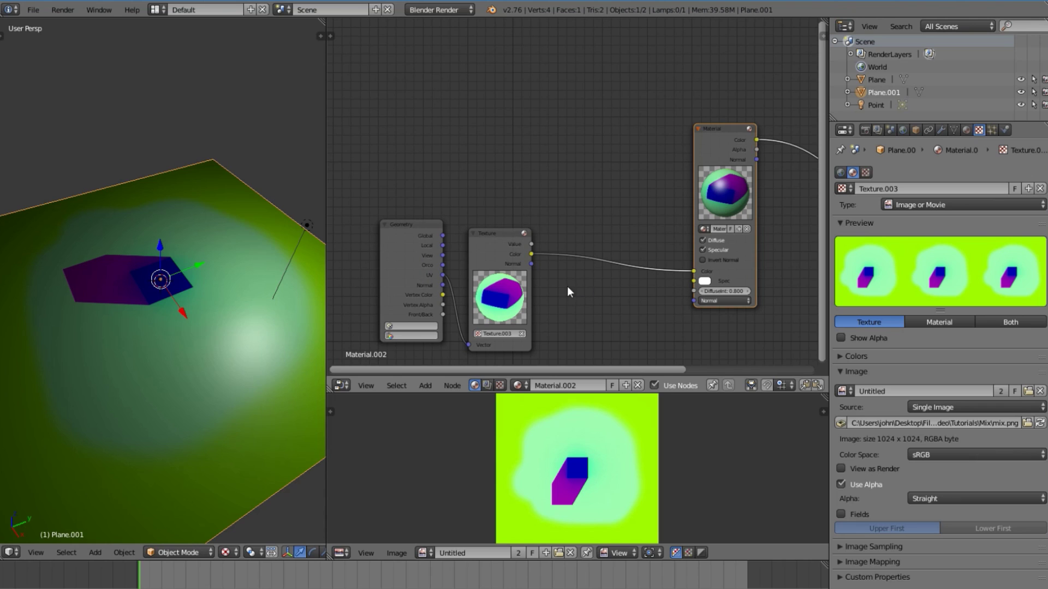
{"action": "key", "text": "shift+a"}
{"action": "mouse_move", "coordinate": [552, 371]}
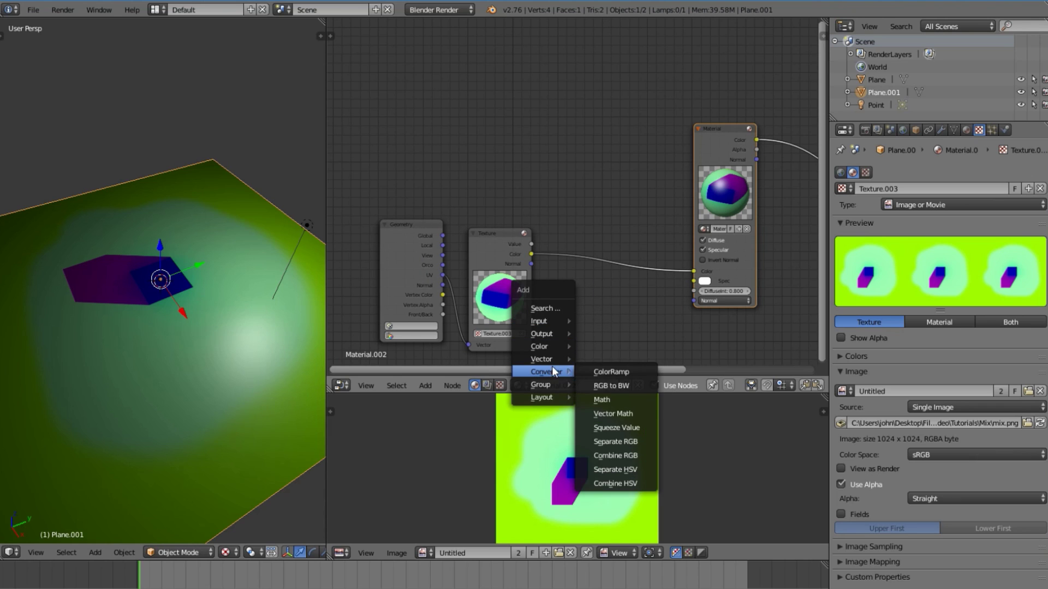
{"action": "left_click", "coordinate": [620, 442]}
{"action": "left_click", "coordinate": [615, 251]}
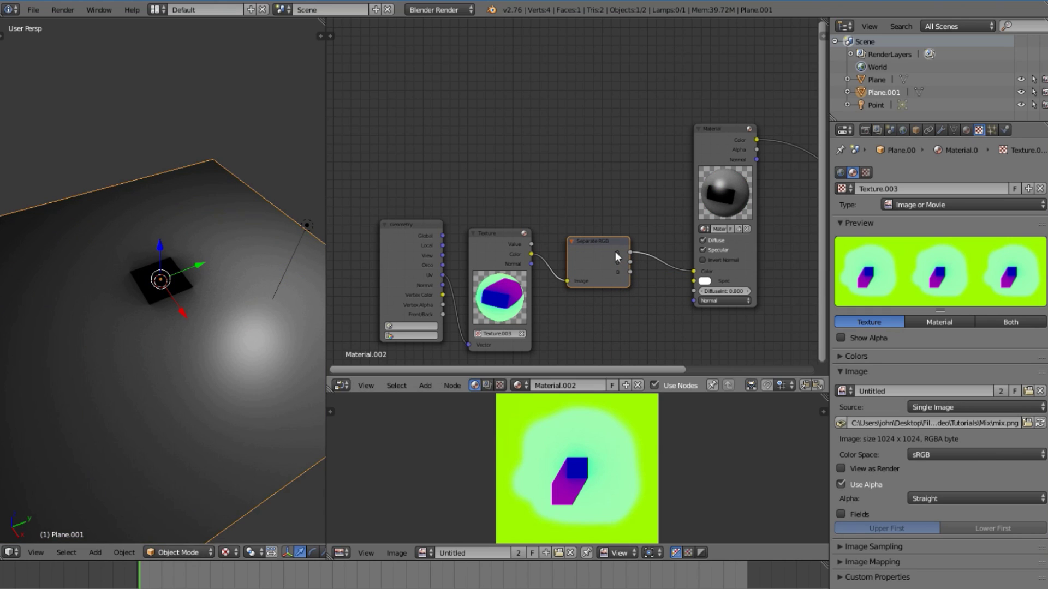
{"action": "left_click_drag", "start_coordinate": [630, 262], "coordinate": [668, 253]}
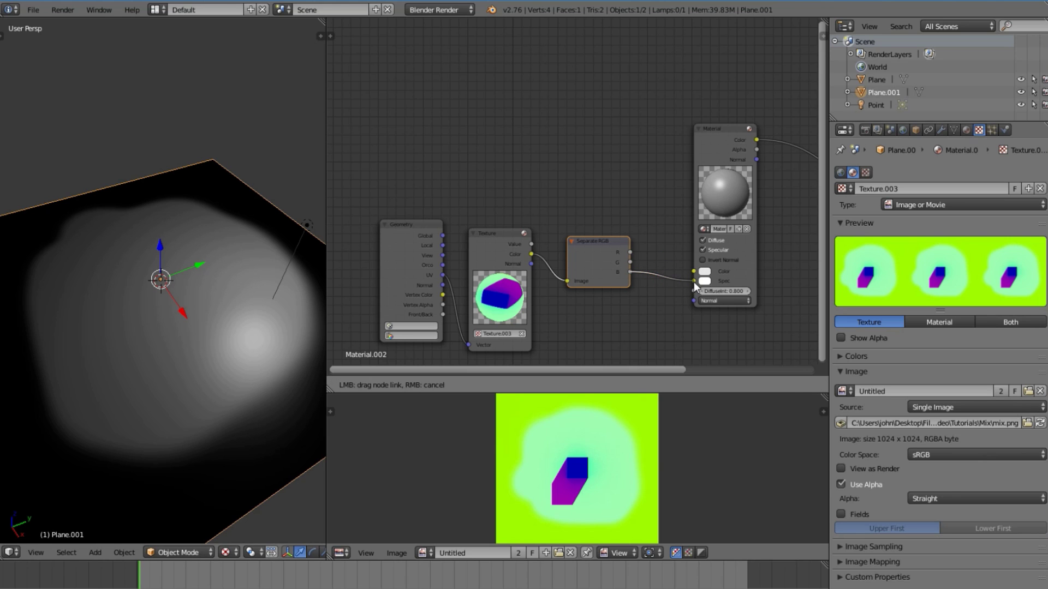
{"action": "left_click_drag", "start_coordinate": [696, 287], "coordinate": [694, 280]}
In the plane's material settings, set specular intensity to 1.000 and hardness down to 4
{"action": "middle_click_drag", "start_coordinate": [182, 326], "coordinate": [315, 265]}
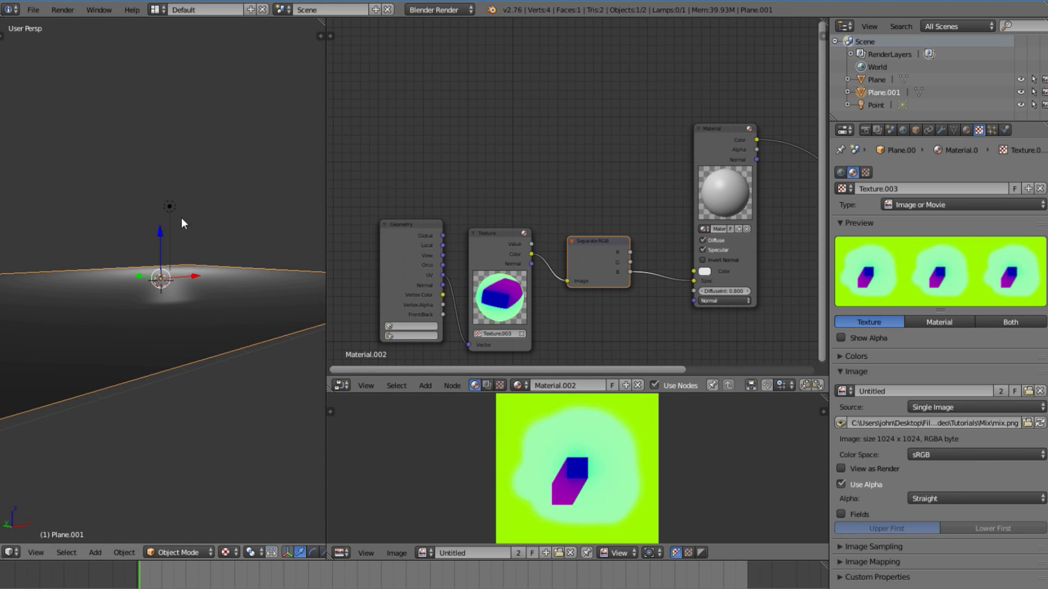
{"action": "right_click", "coordinate": [181, 222]}
{"action": "right_click", "coordinate": [197, 286]}
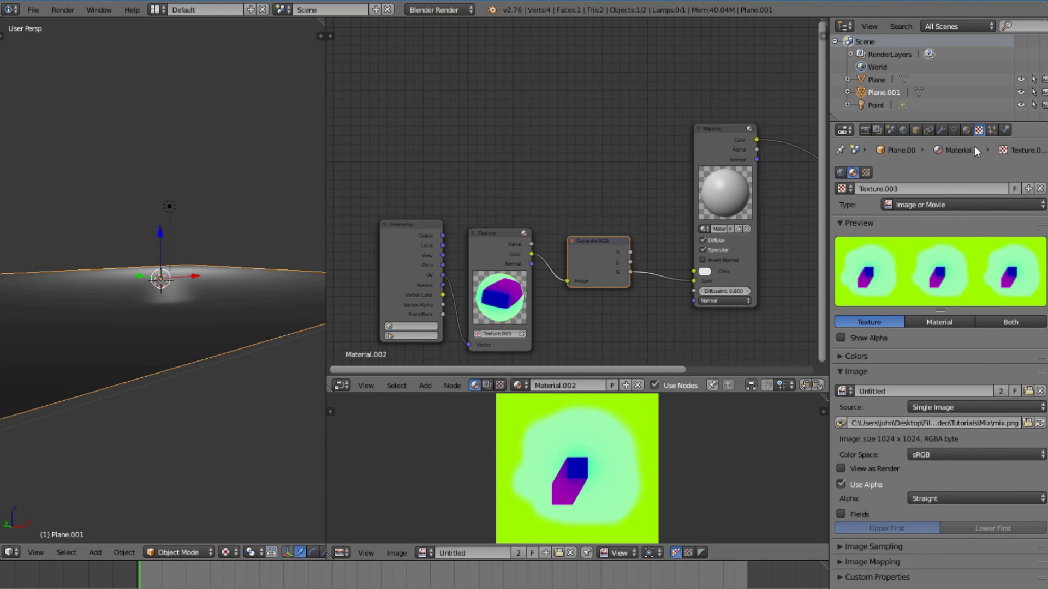
{"action": "left_click", "coordinate": [967, 131]}
{"action": "mouse_move", "coordinate": [895, 470]}
{"action": "left_mouse_down"}
{"action": "mouse_move", "coordinate": [933, 470]}
{"action": "mouse_move", "coordinate": [880, 484]}
{"action": "left_mouse_up"}
{"action": "middle_click_drag", "start_coordinate": [316, 333], "coordinate": [30, 353]}
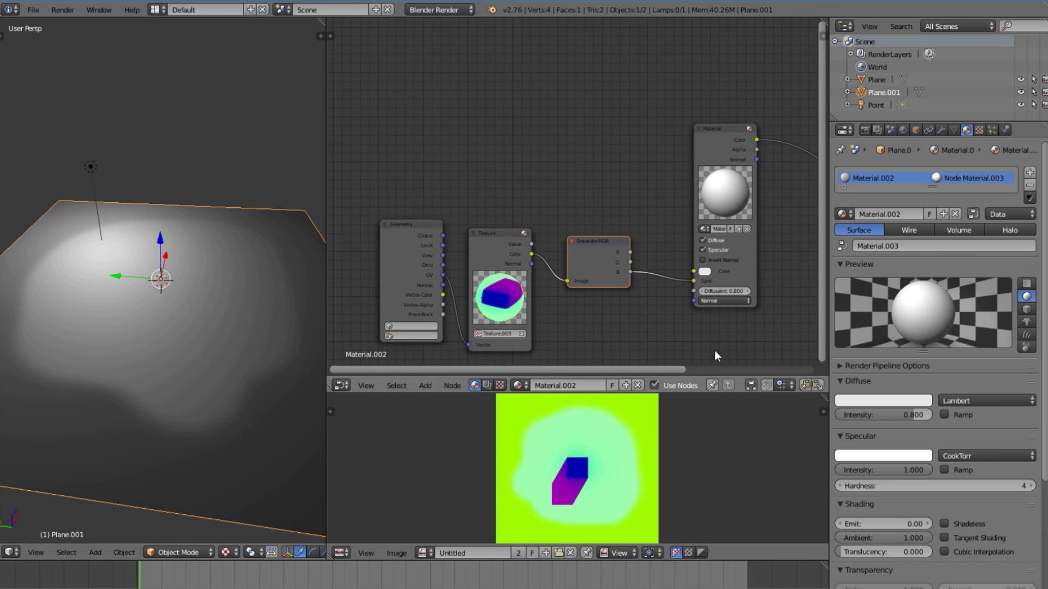
Raise specular hardness and switch the specular shader from CookTorr to Toon, size 0.500, smooth 0.100
{"action": "left_click_drag", "start_coordinate": [971, 485], "coordinate": [982, 485]}
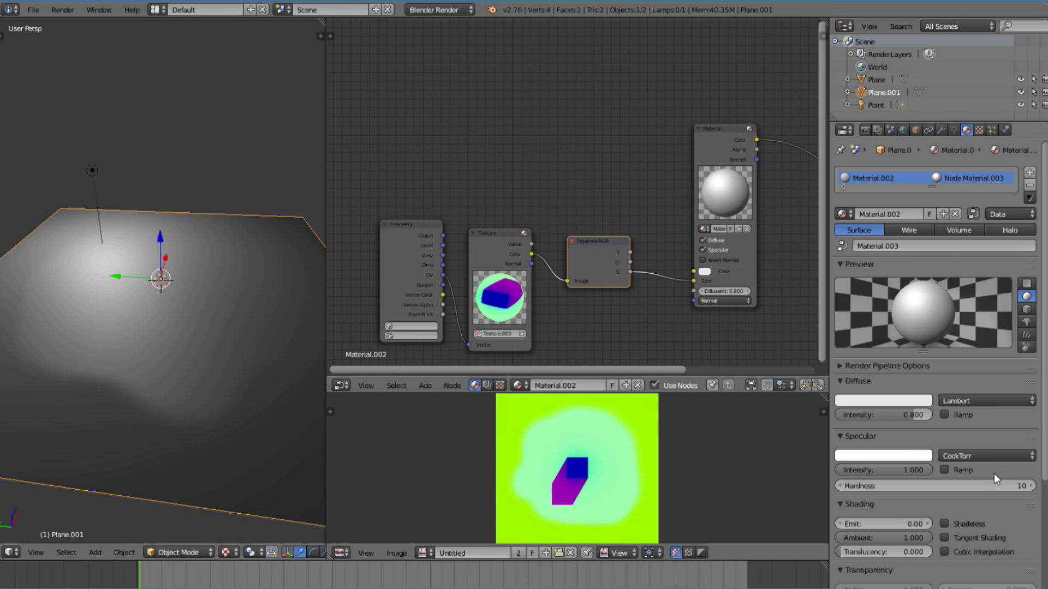
{"action": "left_click", "coordinate": [997, 455]}
{"action": "left_click", "coordinate": [993, 393]}
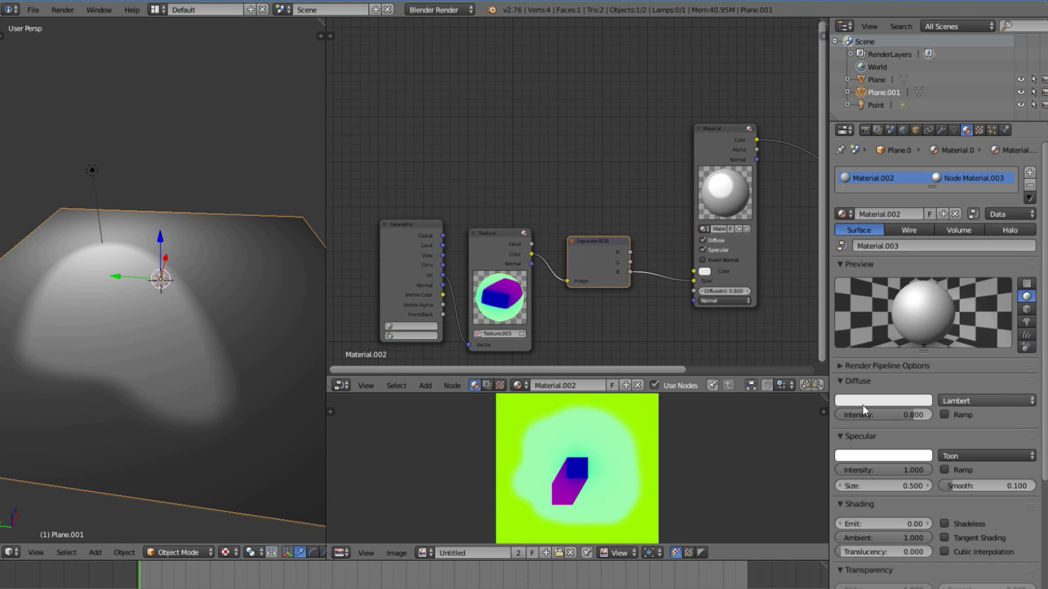
{"action": "middle_click_drag", "start_coordinate": [89, 255], "coordinate": [503, 305]}
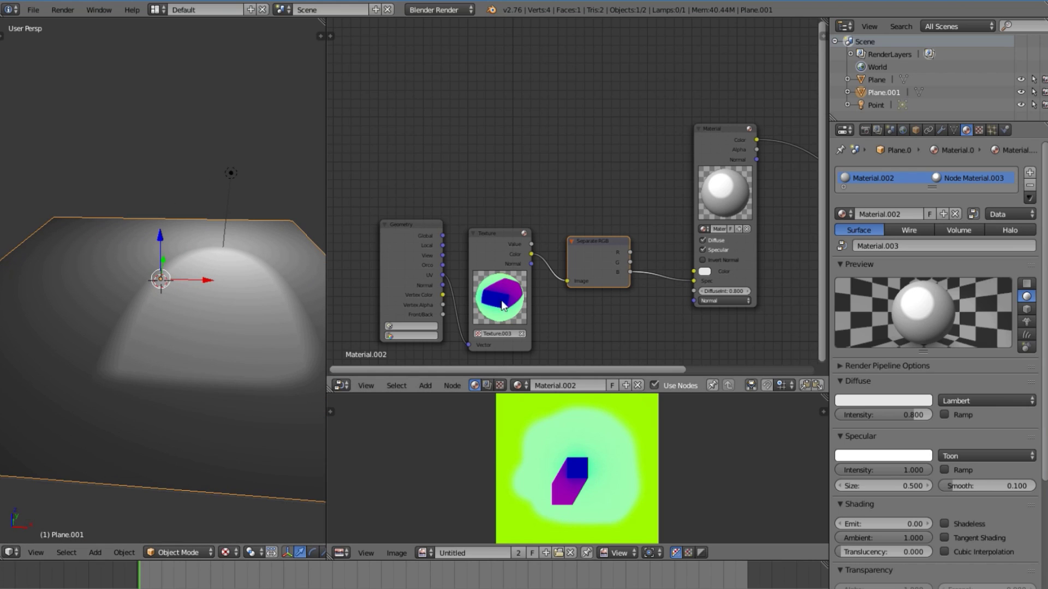
{"action": "scroll", "coordinate": [601, 267], "scroll_direction": "down", "scroll_amount": 1}
Move the Geometry, Texture and Separate RGB nodes down and to the left
{"action": "key", "text": "b"}
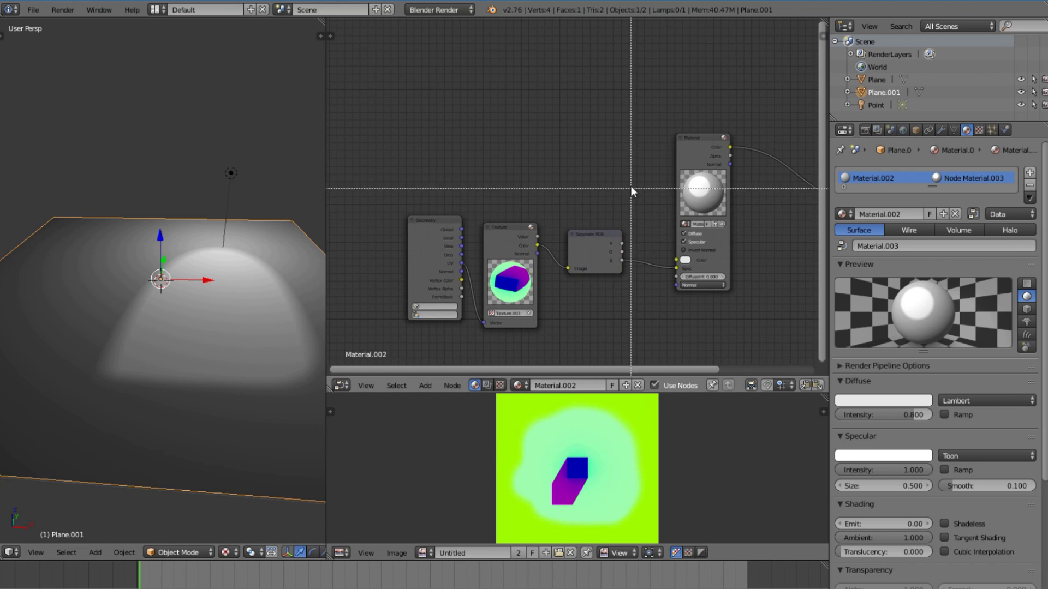
{"action": "left_click_drag", "start_coordinate": [631, 187], "coordinate": [391, 320]}
{"action": "key", "text": "g"}
{"action": "left_click", "coordinate": [490, 345]}
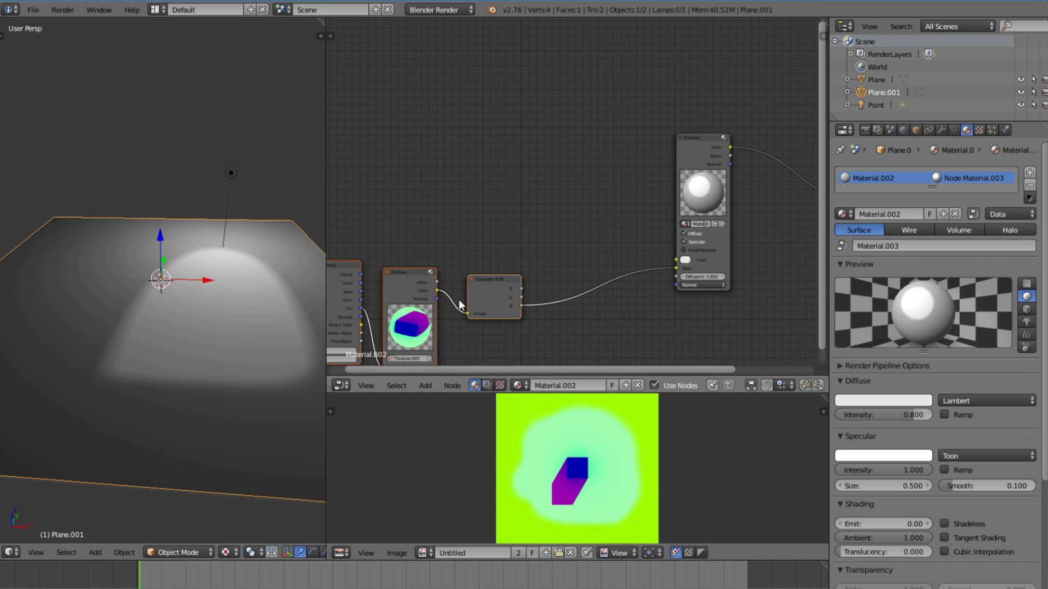
Add a blue RGB colour node and connect it to the Material's Color input
{"action": "key", "text": "shift+a"}
{"action": "mouse_move", "coordinate": [440, 237]}
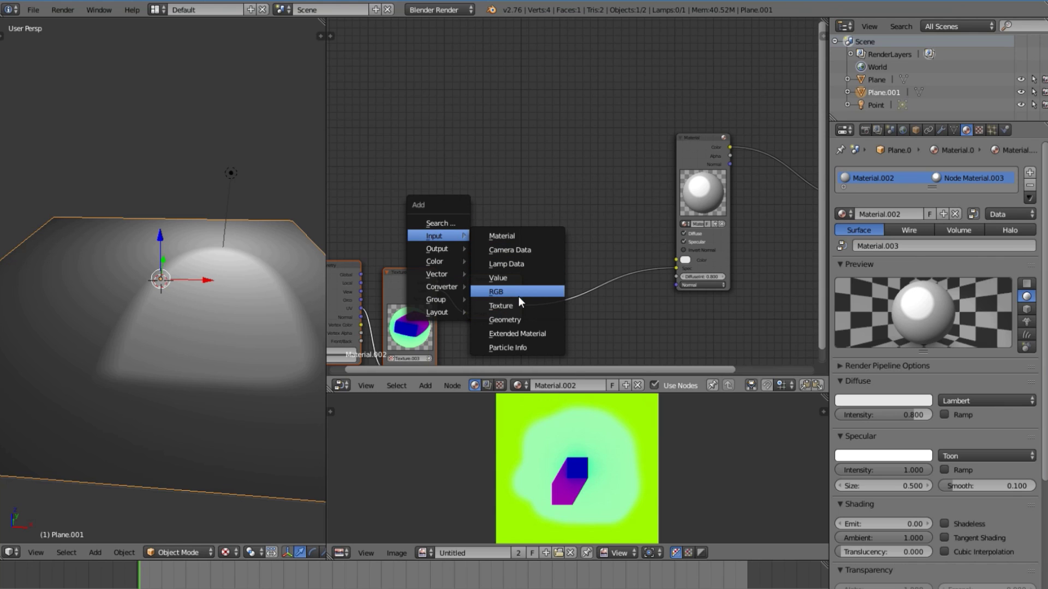
{"action": "left_click", "coordinate": [519, 292]}
{"action": "left_click", "coordinate": [428, 219]}
{"action": "scroll", "coordinate": [428, 220], "scroll_direction": "up", "scroll_amount": 2}
{"action": "left_click_drag", "start_coordinate": [427, 220], "coordinate": [729, 284]}
{"action": "key", "text": "g"}
{"action": "left_click", "coordinate": [473, 198]}
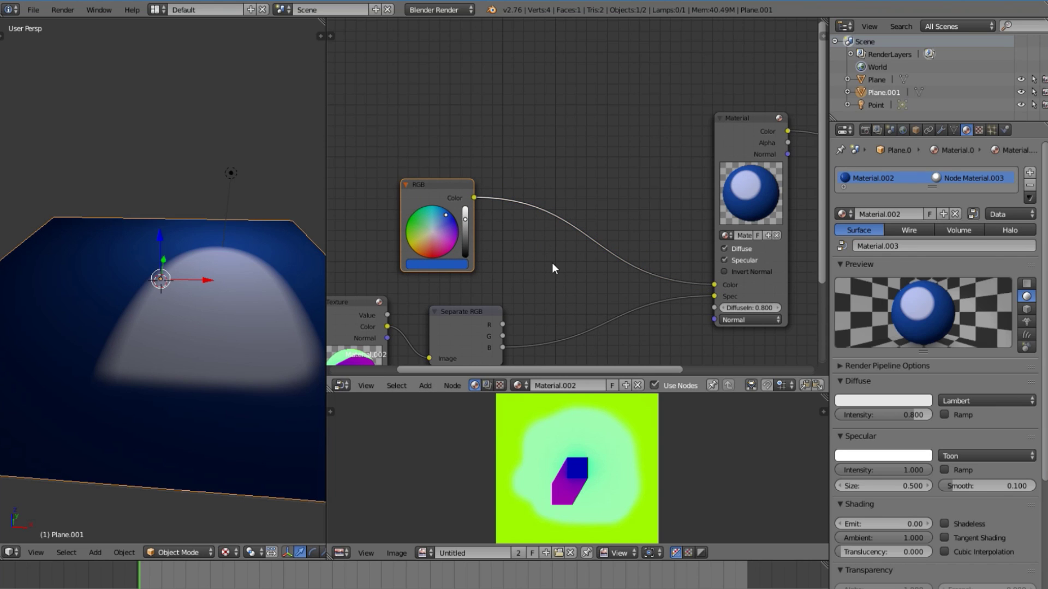
Insert a Mix node into the RGB link, feed Separate RGB's R into Color2, and raise Fac to 1.0
{"action": "key", "text": "shift+a"}
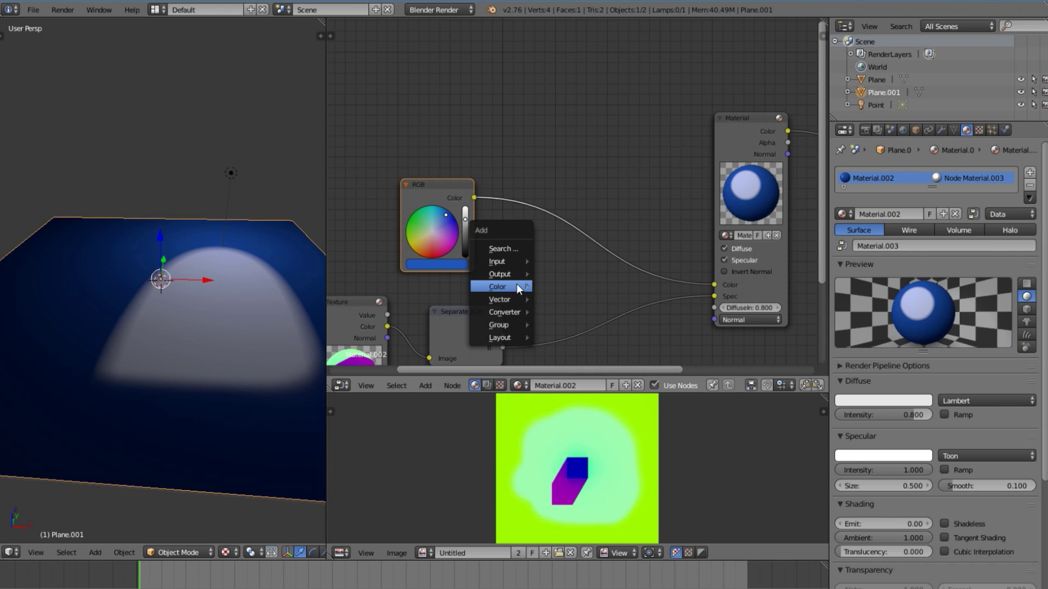
{"action": "mouse_move", "coordinate": [517, 284]}
{"action": "left_click", "coordinate": [560, 284]}
{"action": "left_click", "coordinate": [593, 176]}
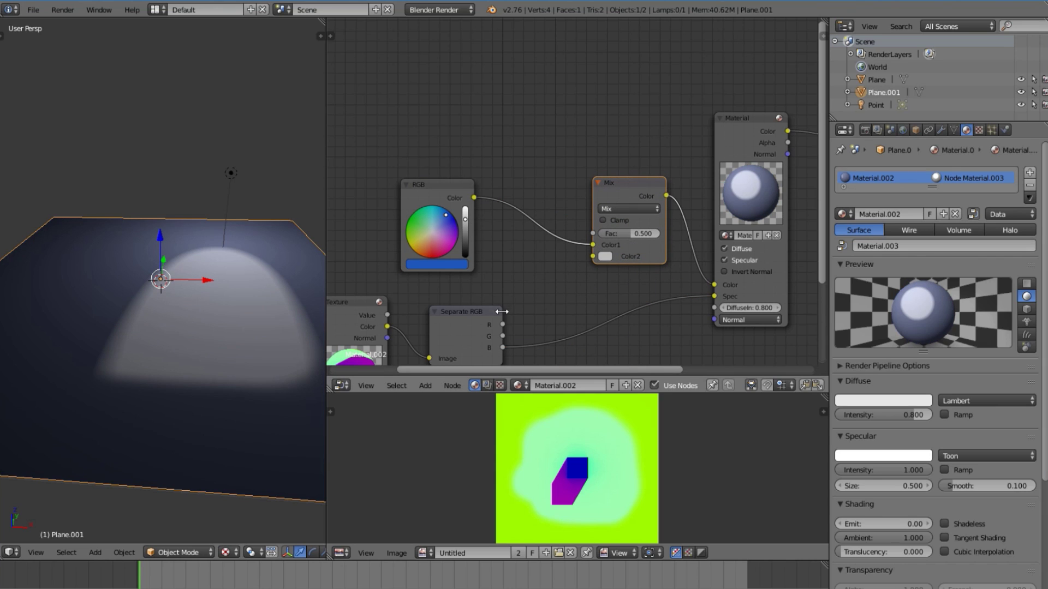
{"action": "left_click_drag", "start_coordinate": [503, 334], "coordinate": [541, 299]}
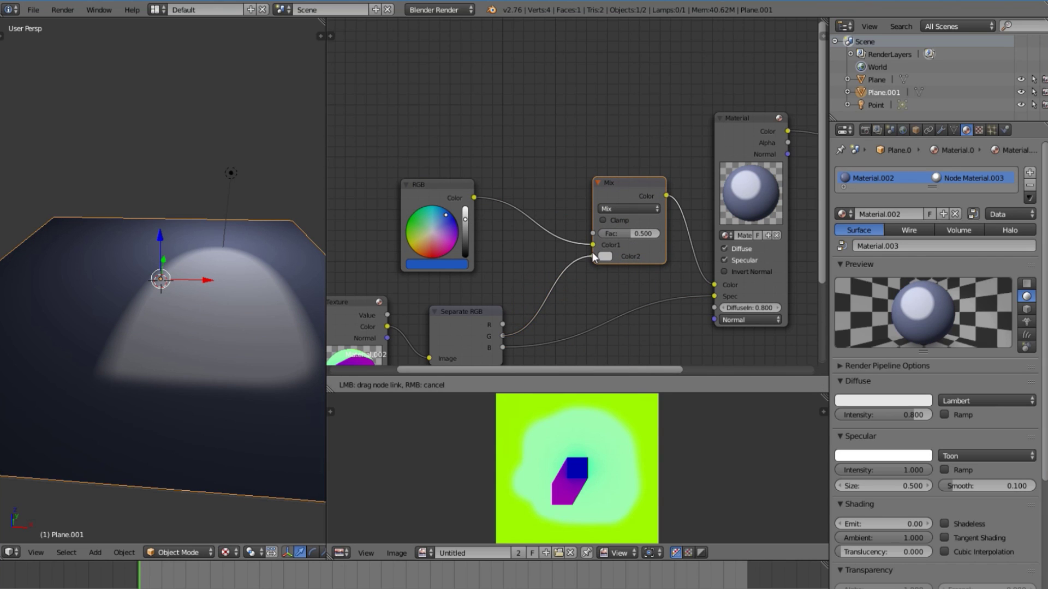
{"action": "left_click_drag", "start_coordinate": [593, 253], "coordinate": [593, 256]}
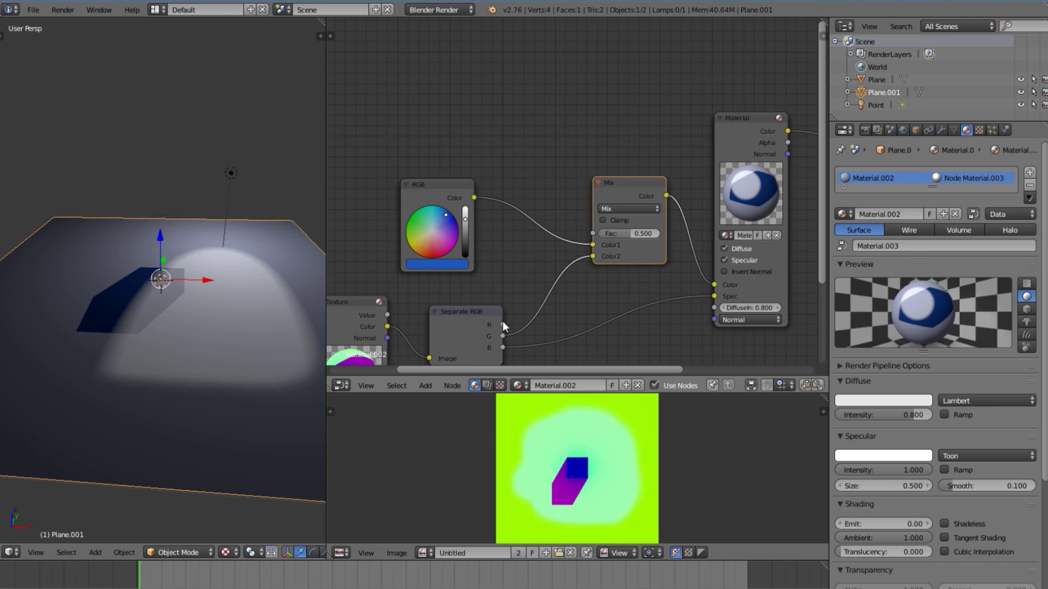
{"action": "left_click_drag", "start_coordinate": [502, 325], "coordinate": [593, 256]}
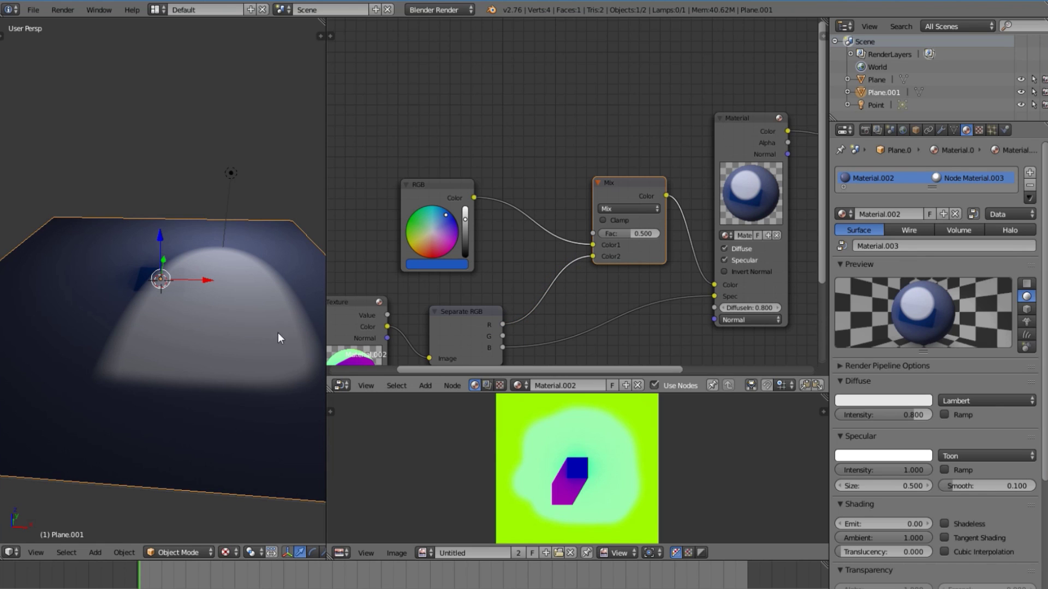
{"action": "middle_click_drag", "start_coordinate": [277, 332], "coordinate": [157, 309]}
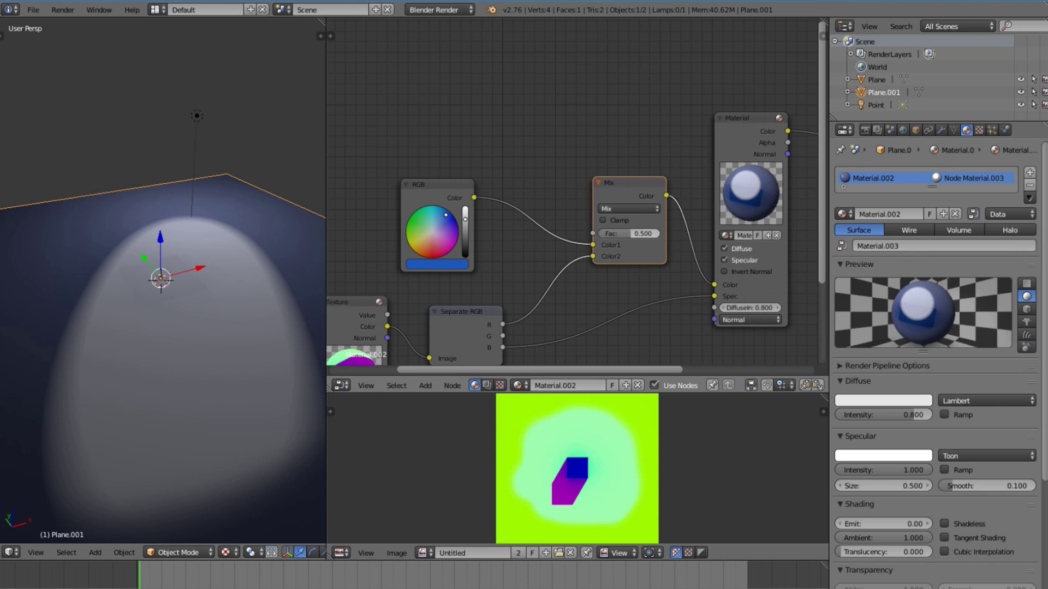
{"action": "left_click_drag", "start_coordinate": [628, 233], "coordinate": [650, 231]}
Set the Mix node's blend type to Multiply and turn off the material's Specular
{"action": "left_click", "coordinate": [627, 209]}
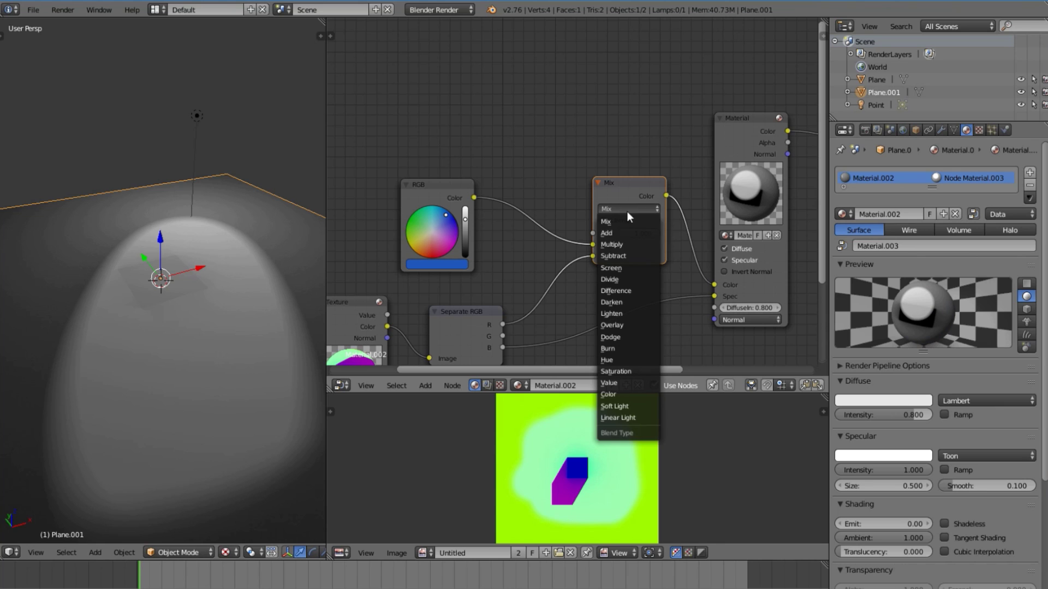
{"action": "left_click", "coordinate": [630, 244]}
{"action": "middle_click_drag", "start_coordinate": [38, 297], "coordinate": [245, 279]}
{"action": "left_click", "coordinate": [736, 258]}
Change the point lamp into a Sun lamp and rotate it to a new angle
{"action": "middle_click_drag", "start_coordinate": [82, 262], "coordinate": [247, 149]}
{"action": "right_click", "coordinate": [137, 140]}
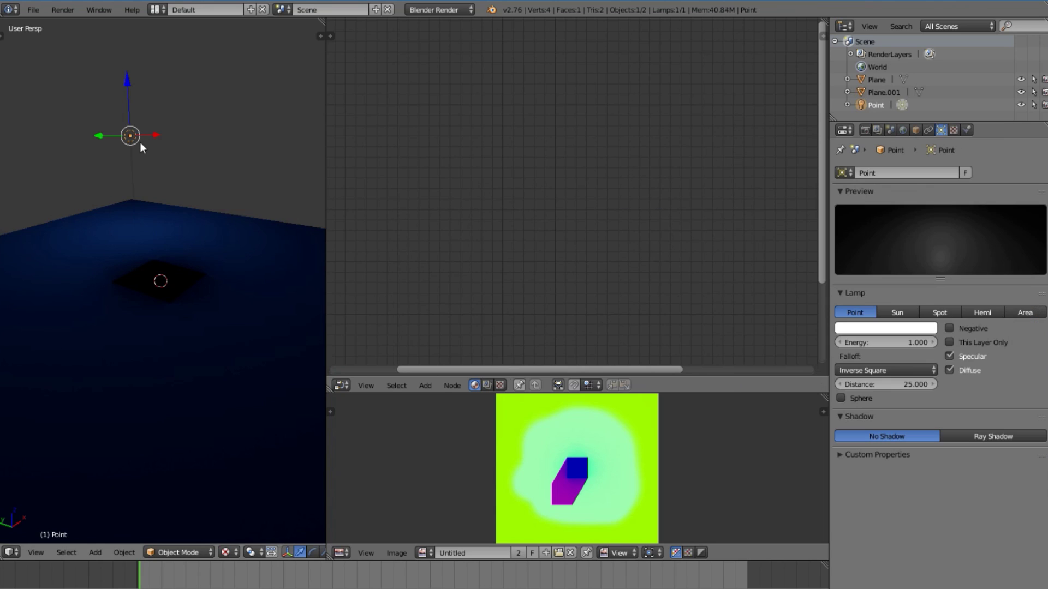
{"action": "left_click", "coordinate": [898, 312]}
{"action": "middle_click_drag", "start_coordinate": [185, 283], "coordinate": [240, 280]}
{"action": "key", "text": "r"}
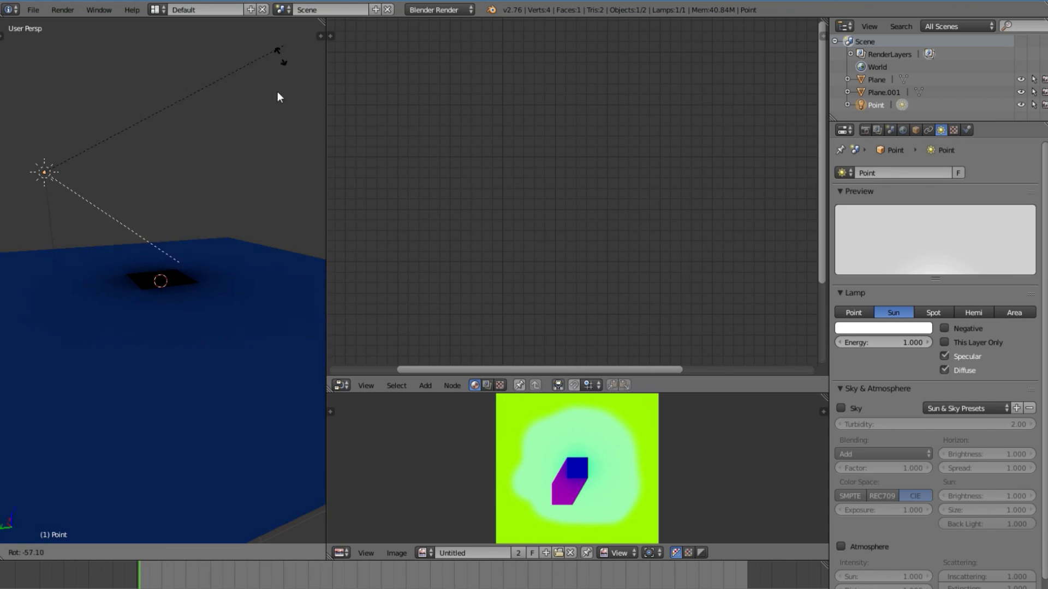
{"action": "left_click", "coordinate": [274, 143]}
{"action": "mouse_move", "coordinate": [273, 145]}
{"action": "middle_mouse_down"}
{"action": "mouse_move", "coordinate": [194, 239]}
{"action": "mouse_move", "coordinate": [131, 290]}
{"action": "mouse_move", "coordinate": [192, 212]}
{"action": "mouse_move", "coordinate": [294, 255]}
{"action": "middle_mouse_up"}
Select Plane.001, then add a Cube mesh to the scene
{"action": "right_click", "coordinate": [143, 297]}
{"action": "key", "text": "shift+a"}
{"action": "mouse_move", "coordinate": [192, 211]}
{"action": "left_click", "coordinate": [218, 224]}
Move the cube vertically along Z so it rests on the plane
{"action": "key", "text": "g"}
{"action": "key", "text": "z"}
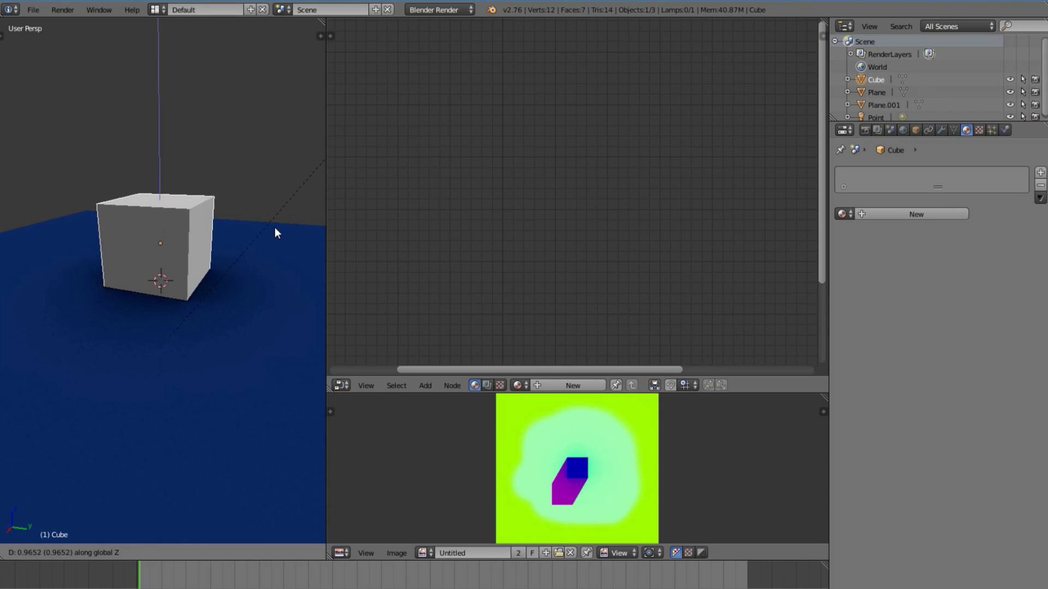
{"action": "left_click", "coordinate": [282, 214]}
{"action": "scroll", "coordinate": [214, 314], "scroll_direction": "up", "scroll_amount": 3}
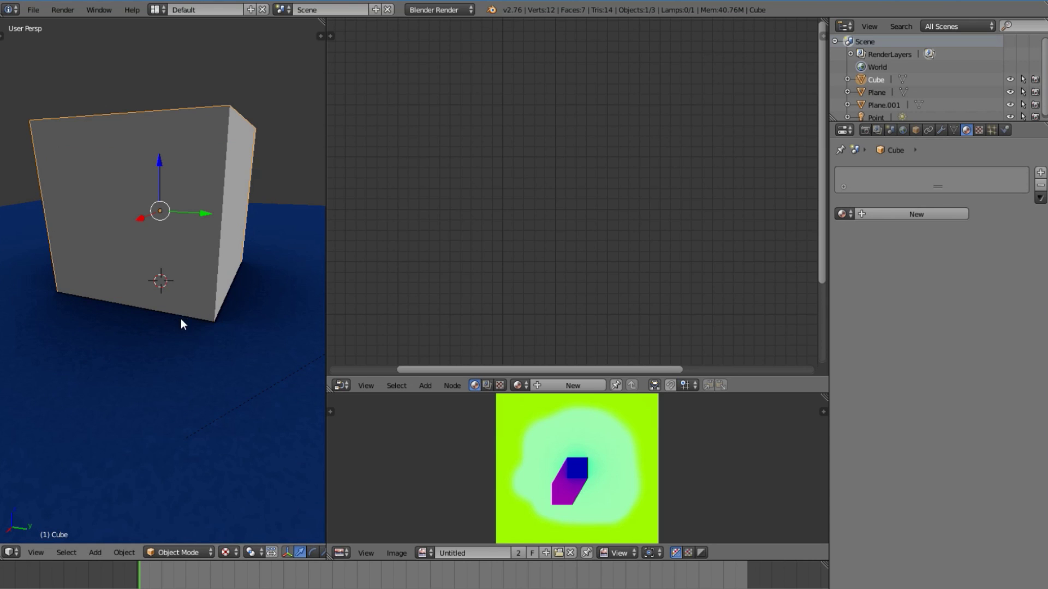
{"action": "scroll", "coordinate": [158, 338], "scroll_direction": "down", "scroll_amount": 5}
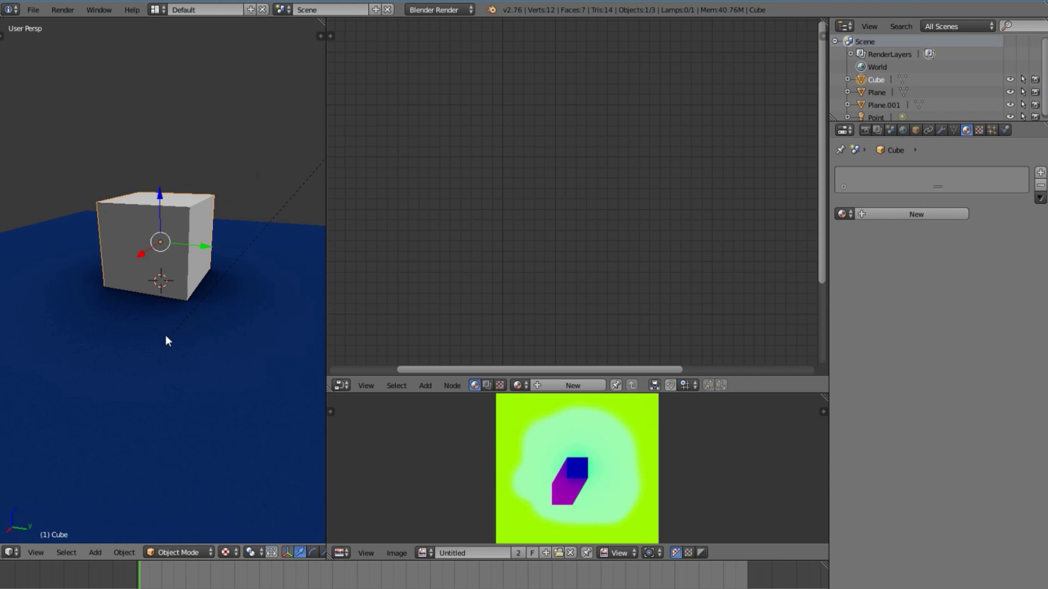
Shift Plane.001's Material and Output nodes to the right to make room
{"action": "right_click", "coordinate": [159, 355]}
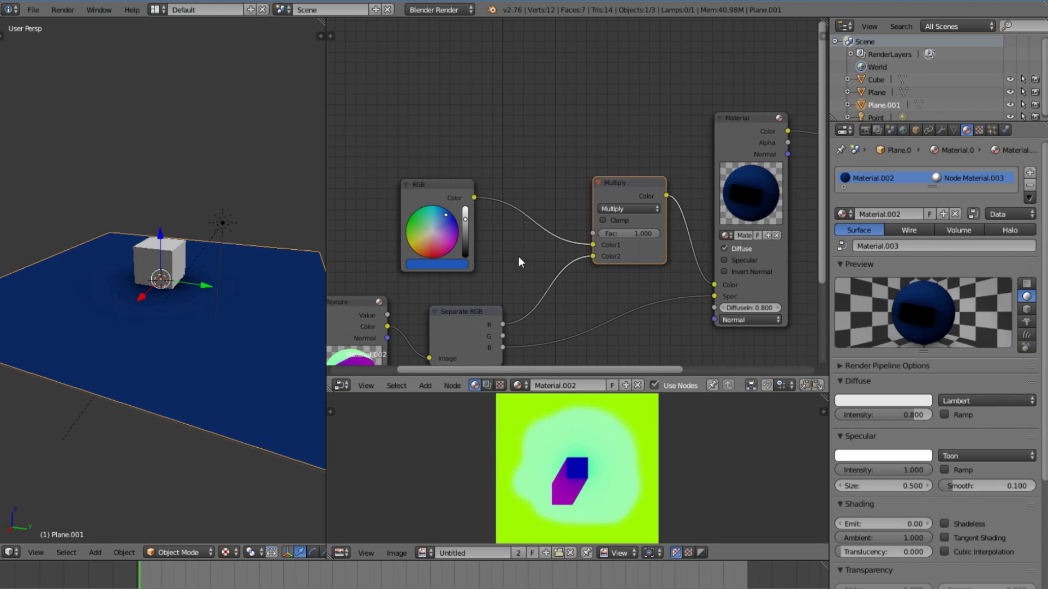
{"action": "scroll", "coordinate": [519, 257], "scroll_direction": "down", "scroll_amount": 4}
{"action": "middle_click_drag", "start_coordinate": [671, 188], "coordinate": [542, 223]}
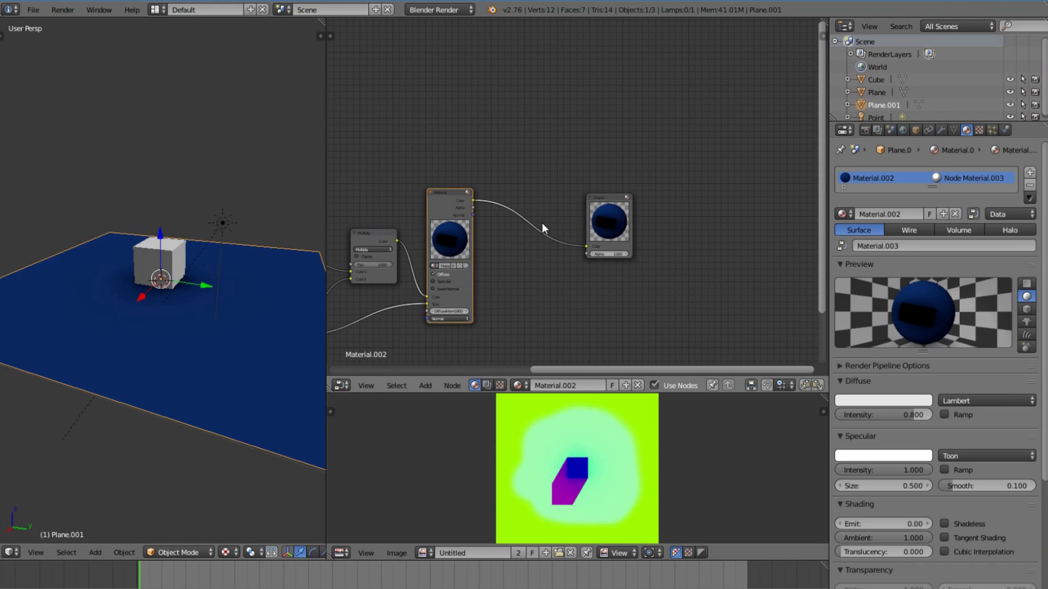
{"action": "right_click", "coordinate": [611, 223], "text": "shift"}
{"action": "left_click_drag", "start_coordinate": [460, 256], "coordinate": [595, 249]}
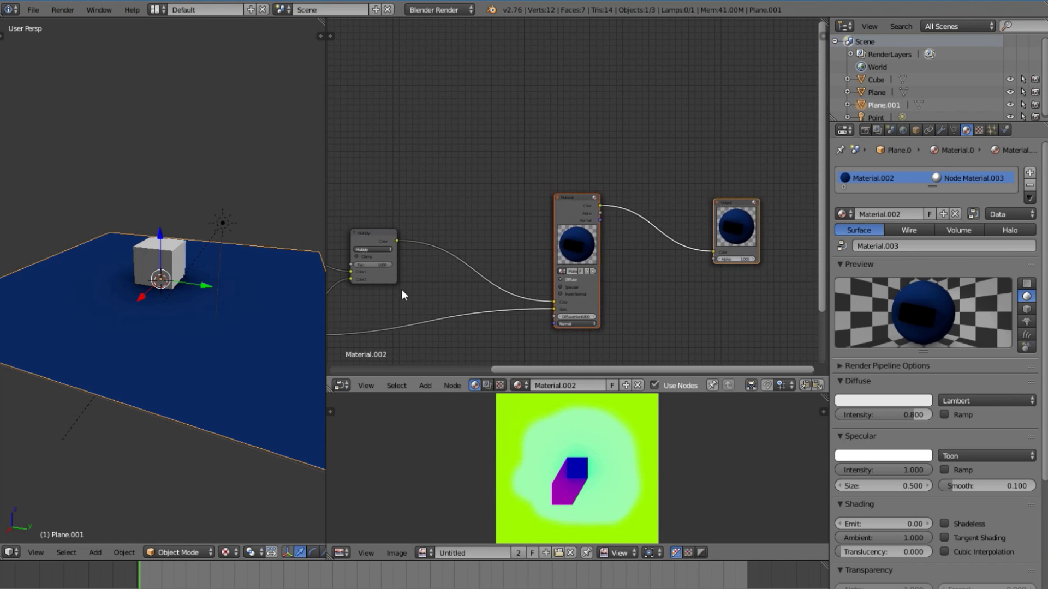
{"action": "middle_click_drag", "start_coordinate": [402, 290], "coordinate": [591, 216]}
Insert a duplicate Multiply before the Material, with Separate RGB's G in Color2 and Fac 0.573
{"action": "scroll", "coordinate": [591, 216], "scroll_direction": "up", "scroll_amount": 1}
{"action": "right_click", "coordinate": [598, 192]}
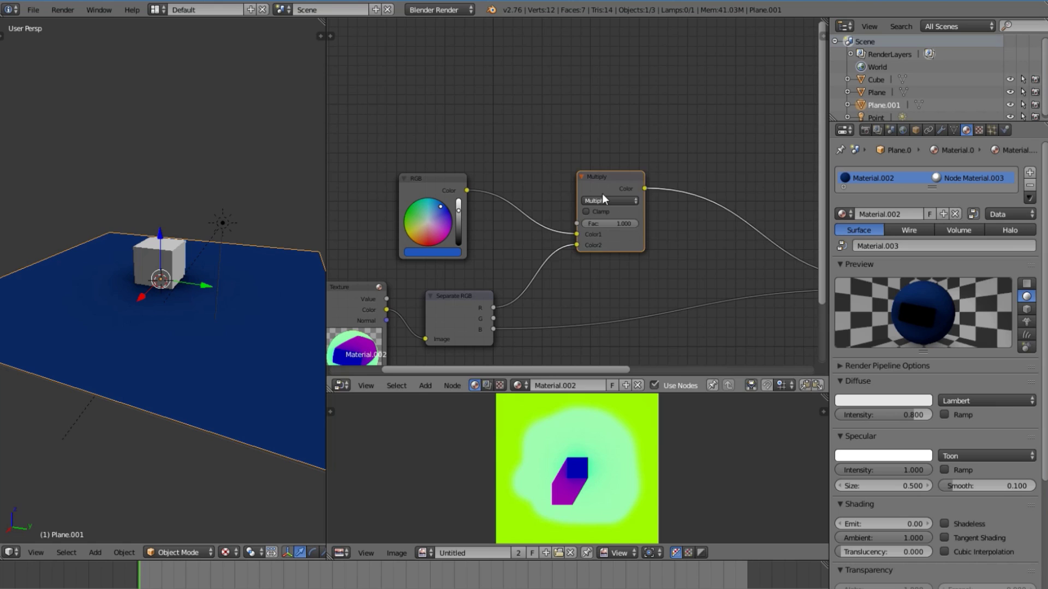
{"action": "key", "text": "shift+d"}
{"action": "left_click", "coordinate": [721, 206]}
{"action": "left_click_drag", "start_coordinate": [493, 318], "coordinate": [695, 255]}
{"action": "middle_click_drag", "start_coordinate": [229, 327], "coordinate": [131, 355]}
{"action": "left_click_drag", "start_coordinate": [728, 234], "coordinate": [709, 234]}
{"action": "middle_click_drag", "start_coordinate": [104, 288], "coordinate": [148, 258]}
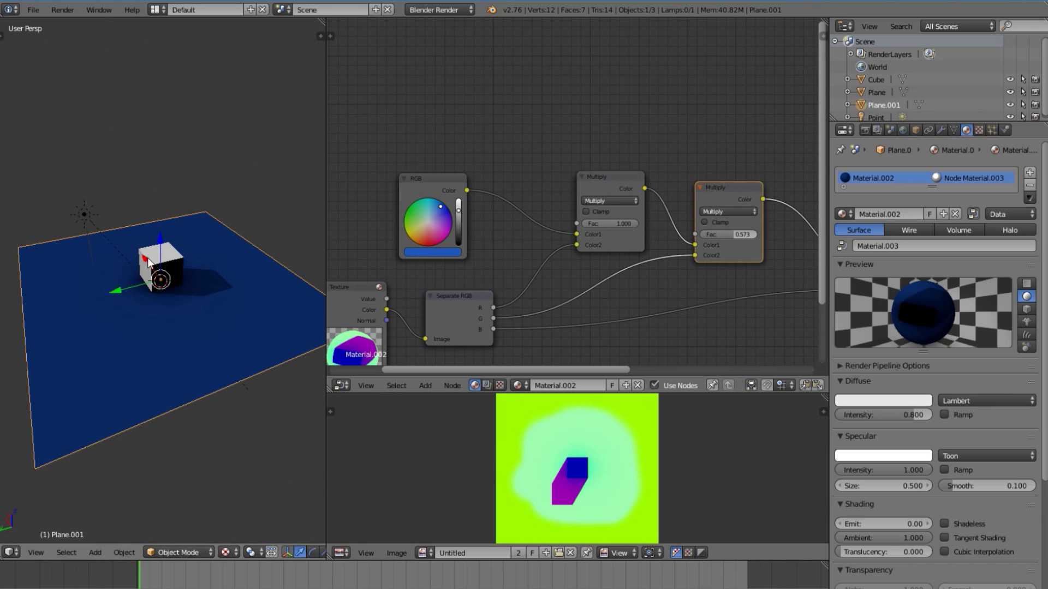
{"action": "middle_click_drag", "start_coordinate": [400, 330], "coordinate": [457, 277]}
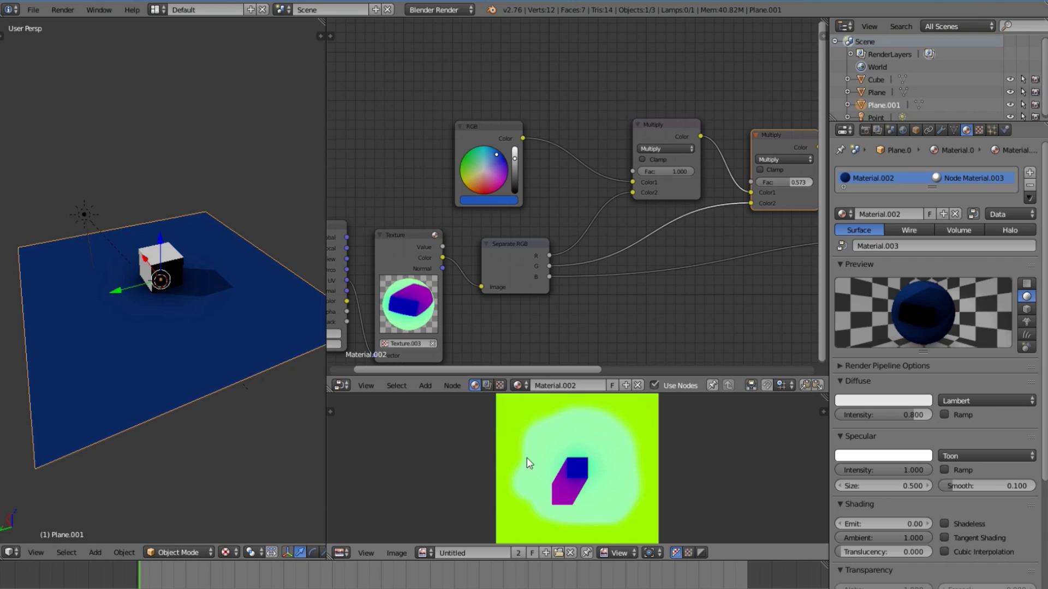
{"action": "scroll", "coordinate": [527, 476], "scroll_direction": "down", "scroll_amount": 1}
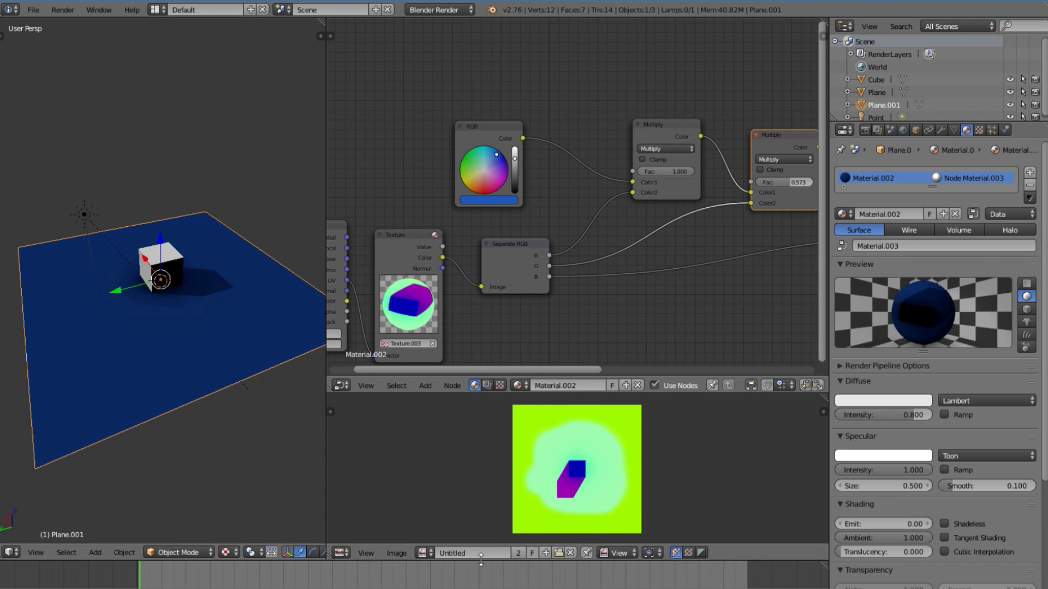
{"action": "scroll", "coordinate": [501, 480], "scroll_direction": "up", "scroll_amount": 7}
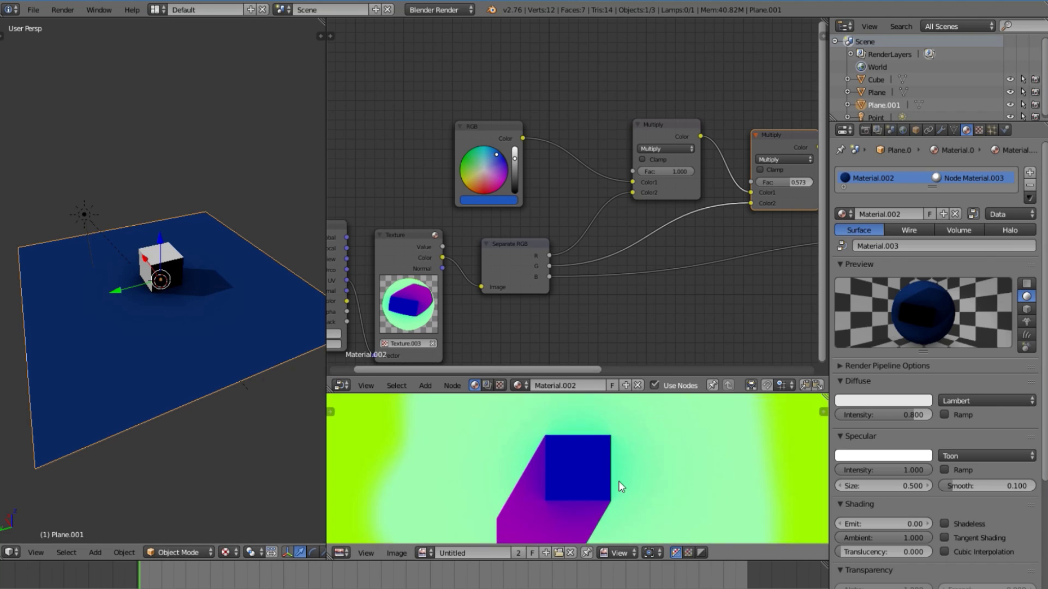
{"action": "scroll", "coordinate": [608, 486], "scroll_direction": "down", "scroll_amount": 6}
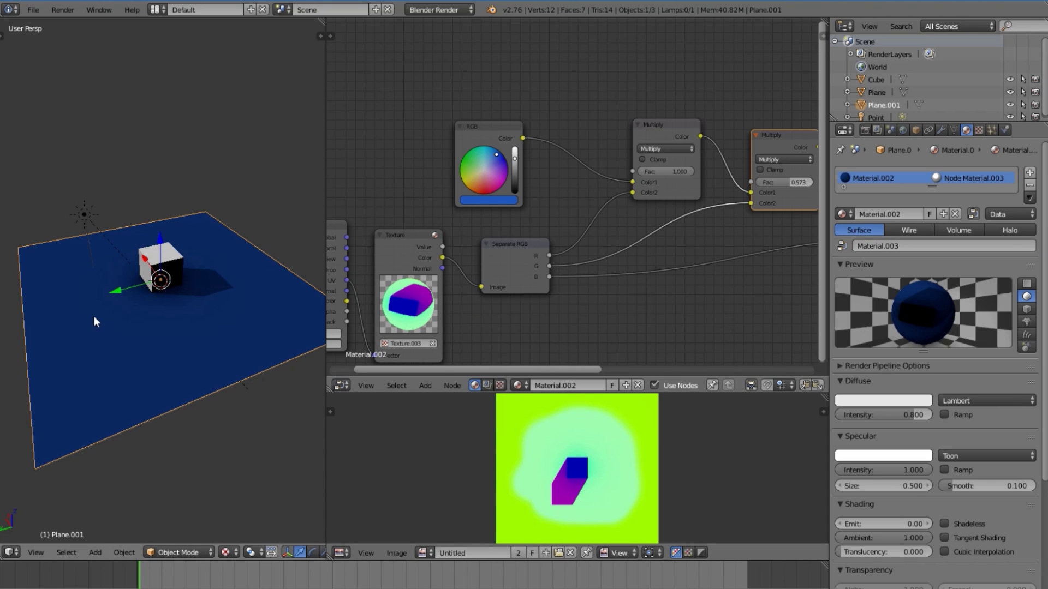
{"action": "middle_click_drag", "start_coordinate": [94, 323], "coordinate": [81, 206]}
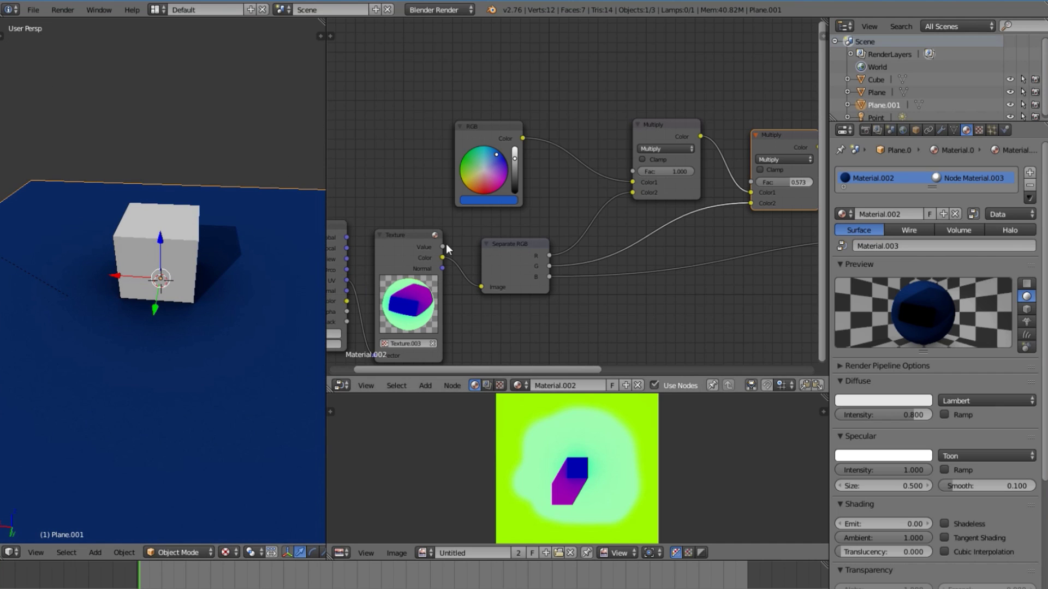
{"action": "scroll", "coordinate": [573, 248], "scroll_direction": "down", "scroll_amount": 1}
{"action": "scroll", "coordinate": [574, 244], "scroll_direction": "down", "scroll_amount": 1}
{"action": "left_click", "coordinate": [441, 263]}
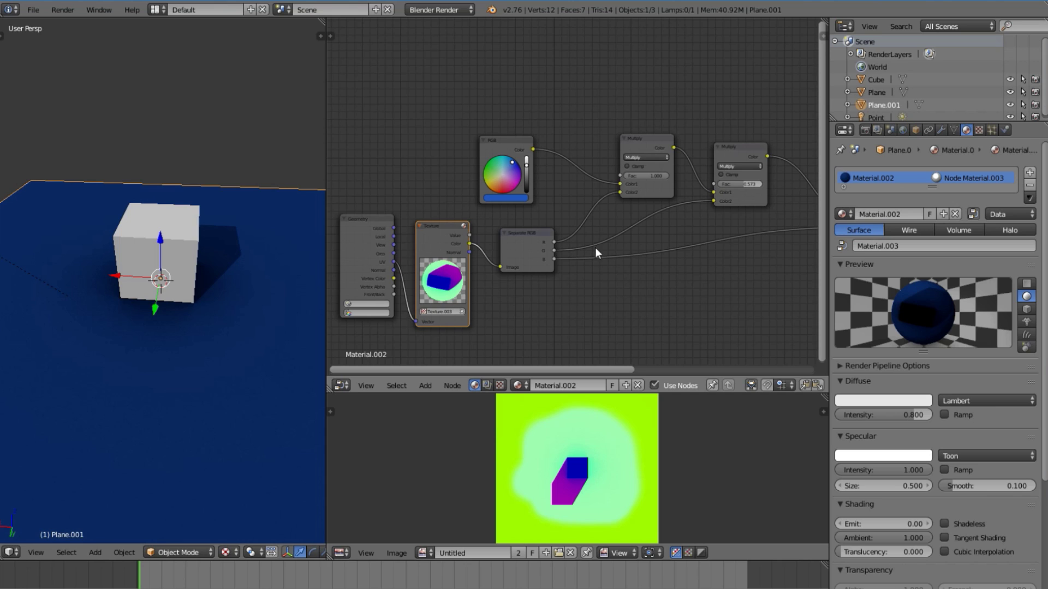
{"action": "left_click", "coordinate": [527, 247]}
{"action": "scroll", "coordinate": [577, 285], "scroll_direction": "up", "scroll_amount": 2}
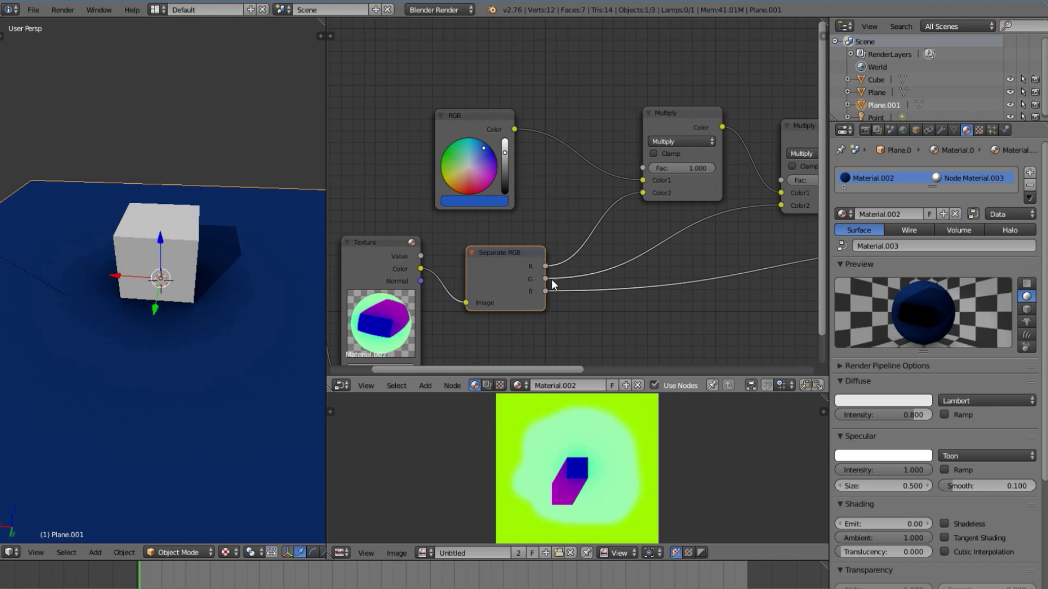
{"action": "left_click_drag", "start_coordinate": [420, 257], "coordinate": [483, 238]}
{"action": "left_click_drag", "start_coordinate": [414, 234], "coordinate": [574, 210]}
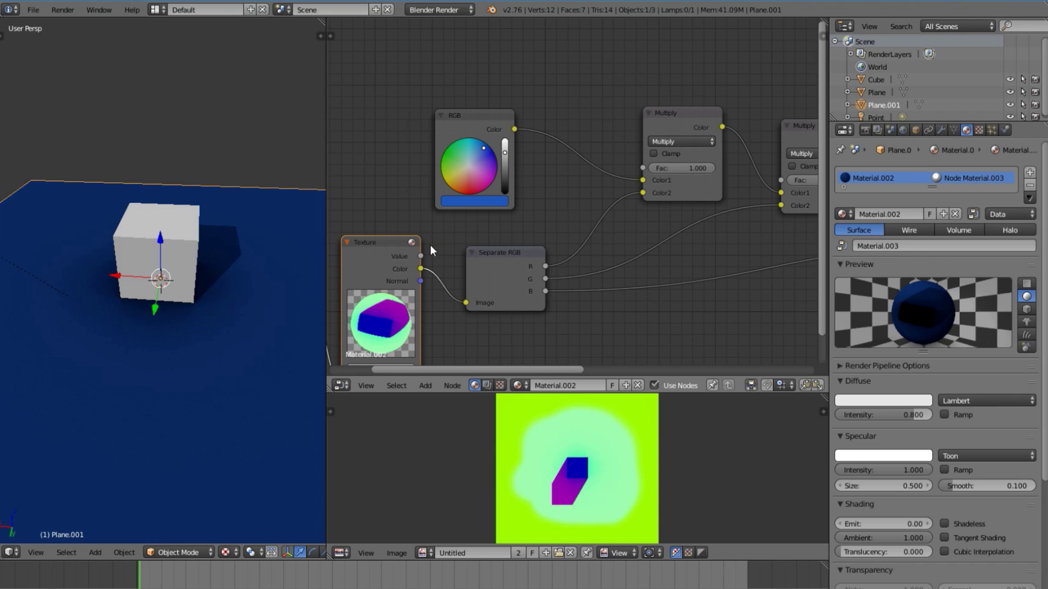
{"action": "left_click_drag", "start_coordinate": [420, 256], "coordinate": [467, 246]}
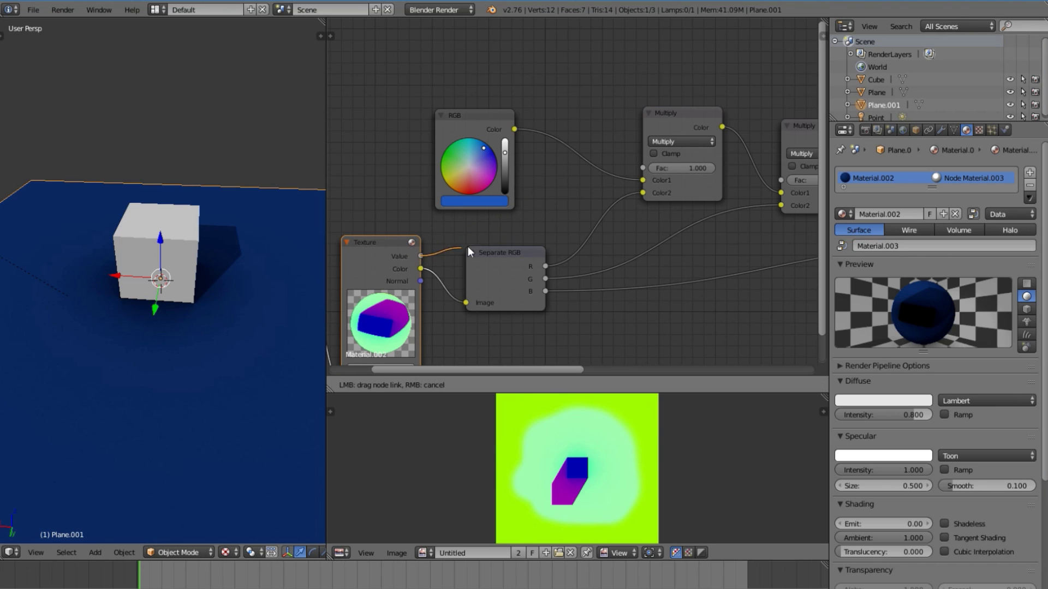
{"action": "mouse_move", "coordinate": [522, 210]}
{"action": "left_mouse_down"}
{"action": "mouse_move", "coordinate": [560, 212]}
{"action": "mouse_move", "coordinate": [526, 245]}
{"action": "mouse_move", "coordinate": [540, 221]}
{"action": "left_mouse_up"}
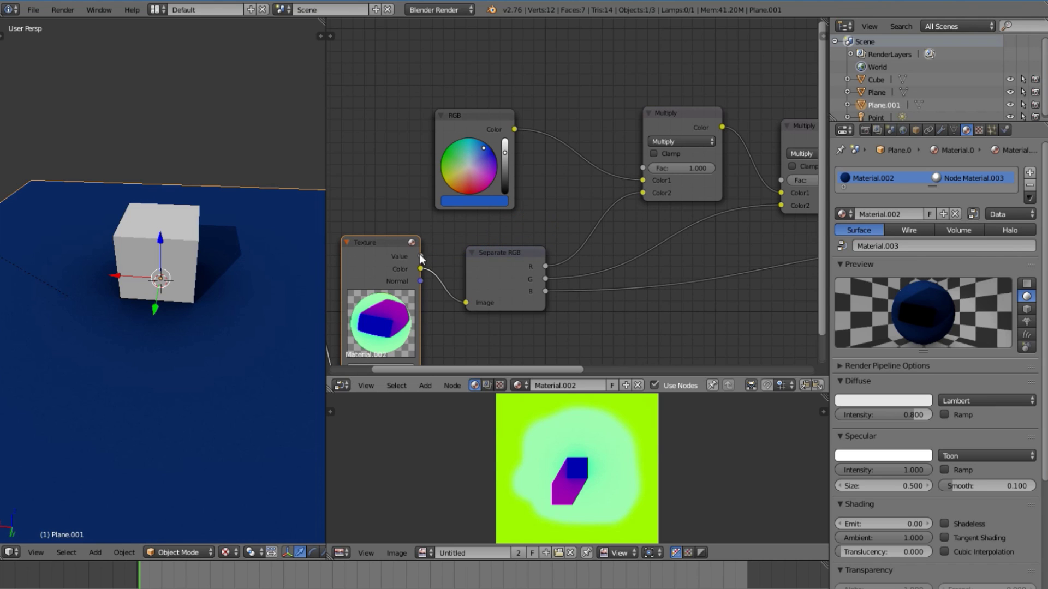
{"action": "left_click_drag", "start_coordinate": [420, 256], "coordinate": [539, 230]}
{"action": "scroll", "coordinate": [538, 248], "scroll_direction": "down", "scroll_amount": 6}
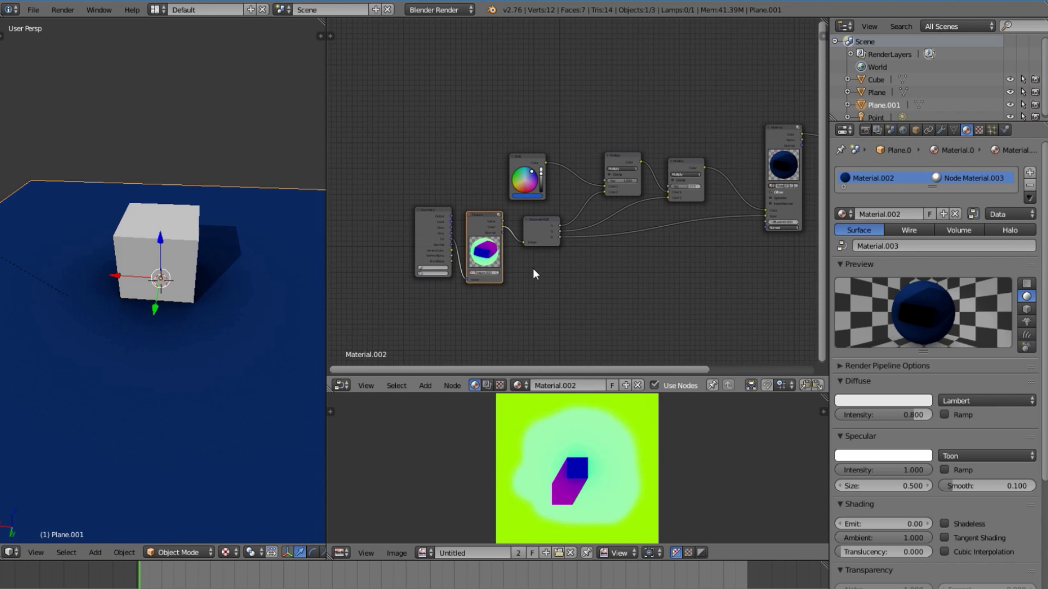